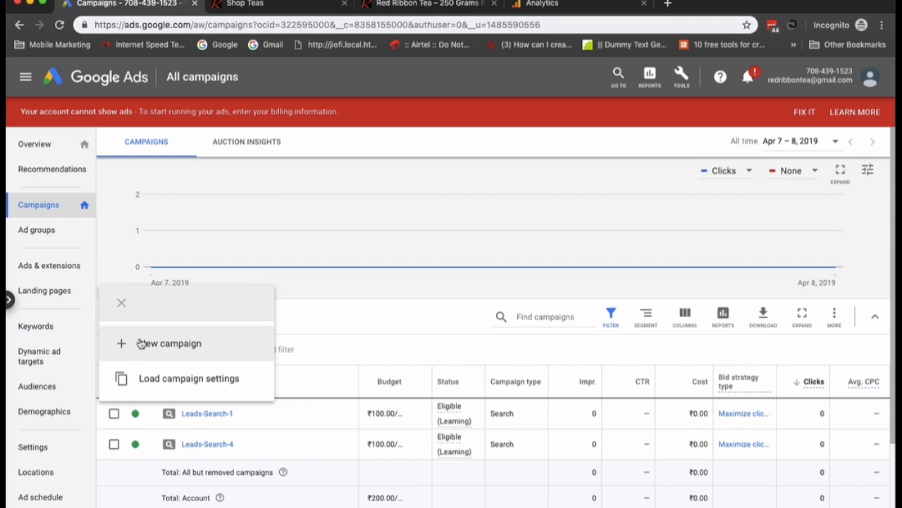
# Start a new Display campaign with Sales as its goal
pyautogui.click(141, 343)
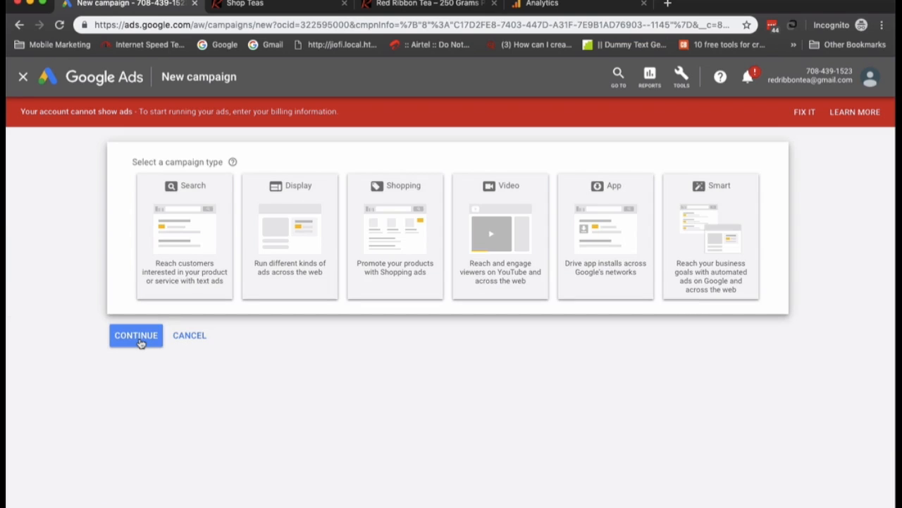
pyautogui.click(286, 196)
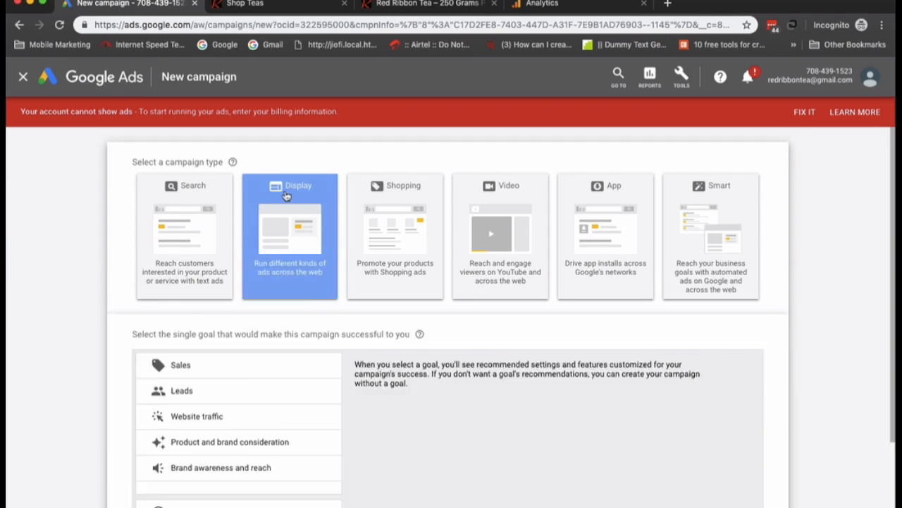
pyautogui.click(271, 275)
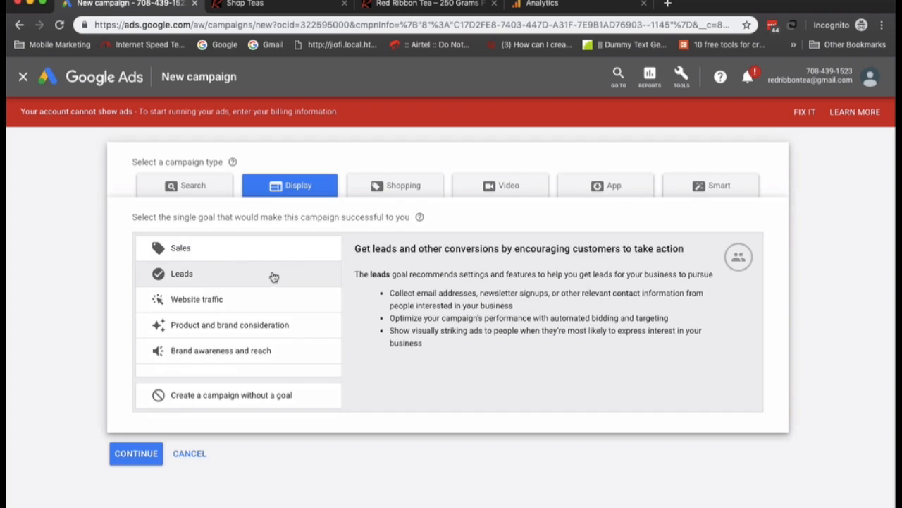
pyautogui.click(280, 252)
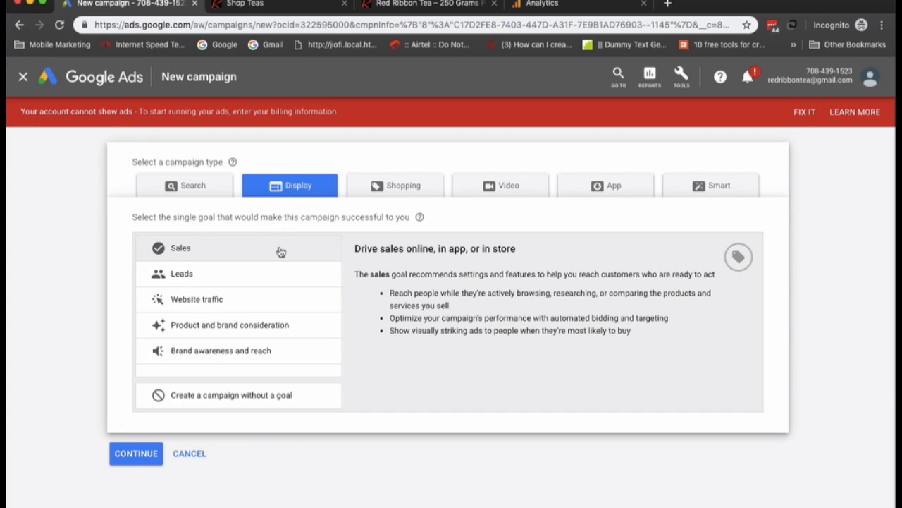
# Copy the Shop Teas page URL into the business website field of the standard display campaign and continue to the campaign settings
pyautogui.scroll(-3, 211, 419)
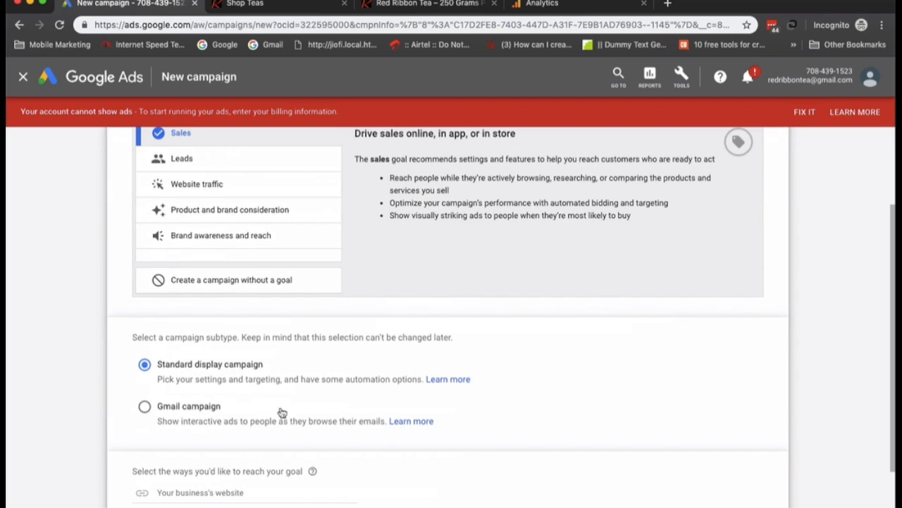
pyautogui.scroll(-1, 281, 409)
pyautogui.click(267, 457)
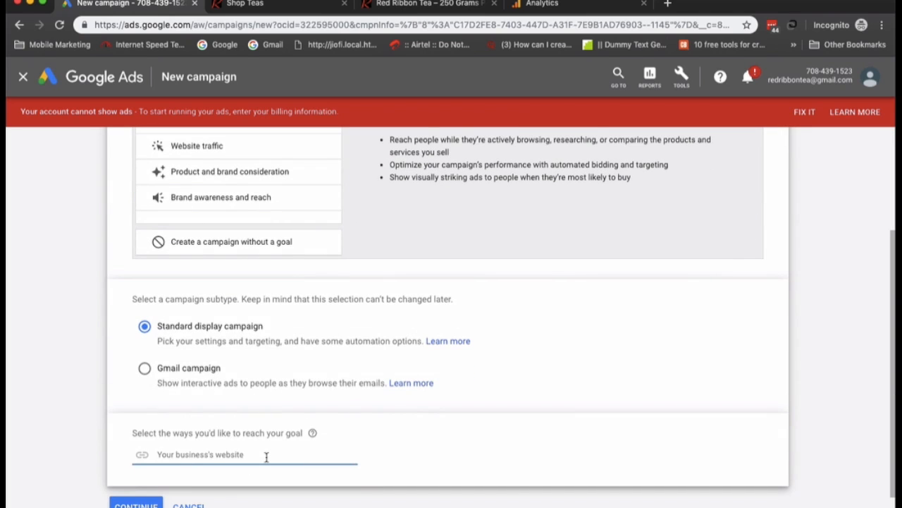
pyautogui.click(245, 4)
pyautogui.click(248, 25)
pyautogui.rightClick(248, 25)
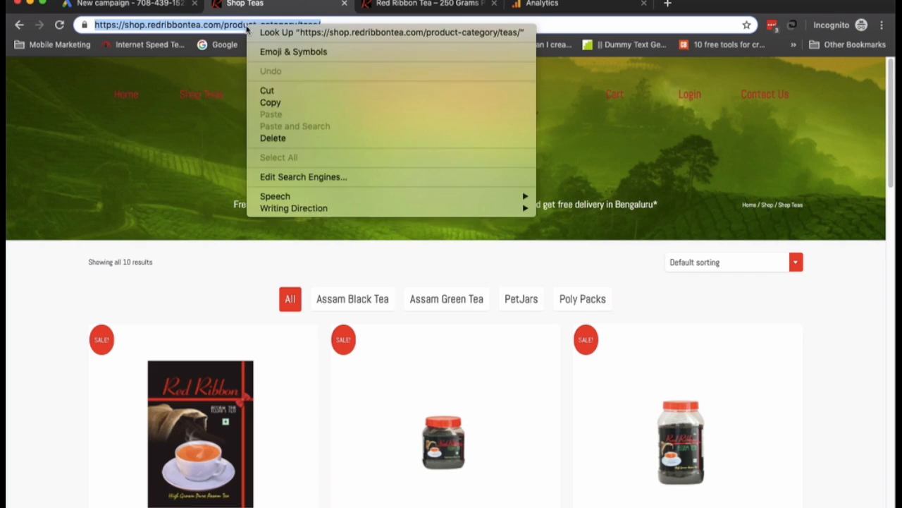
pyautogui.click(273, 102)
pyautogui.click(151, 7)
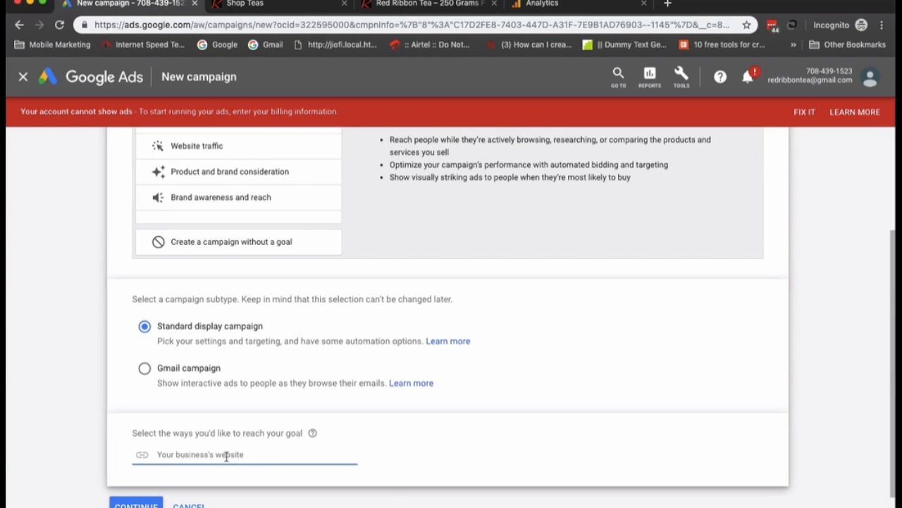
pyautogui.press('super+v')
pyautogui.scroll(-1, 282, 437)
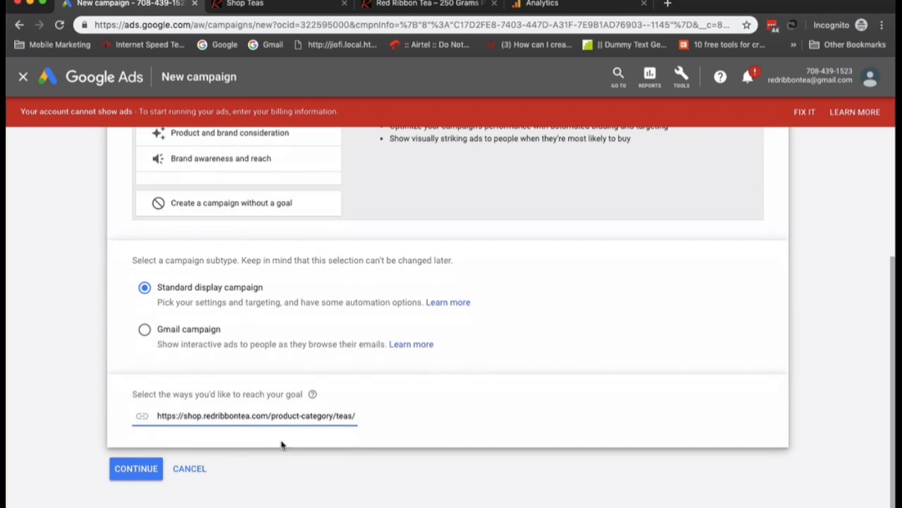
pyautogui.click(151, 468)
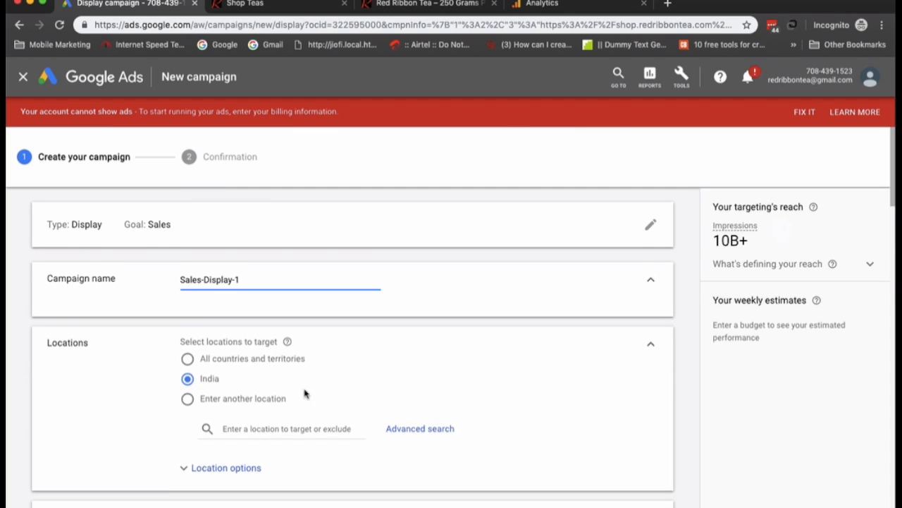
# Set the campaign's targeted location to the city of Bengaluru, Karnataka, India
pyautogui.scroll(-1, 304, 393)
pyautogui.click(291, 407)
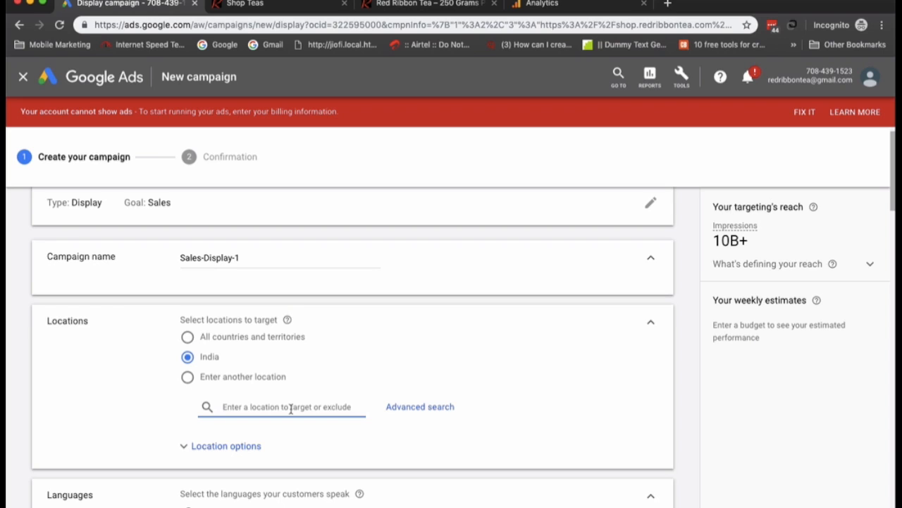
pyautogui.write('B')
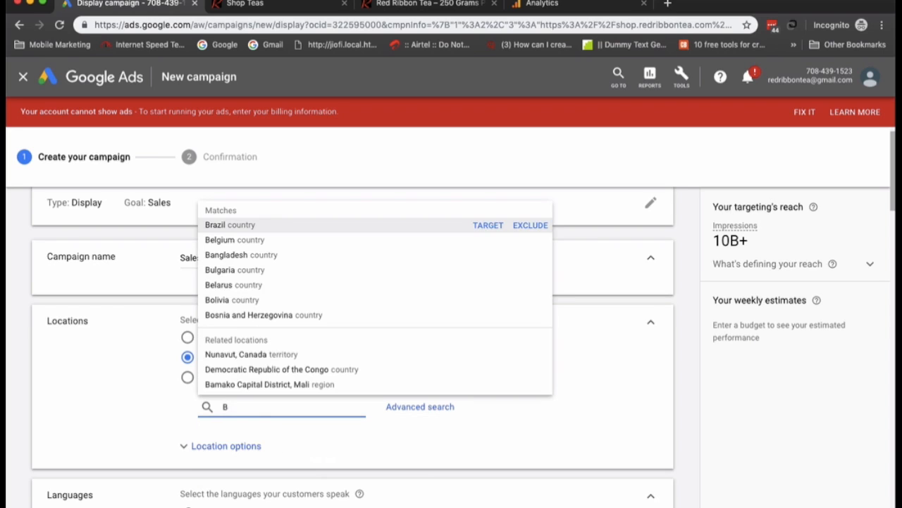
pyautogui.write('engaluru')
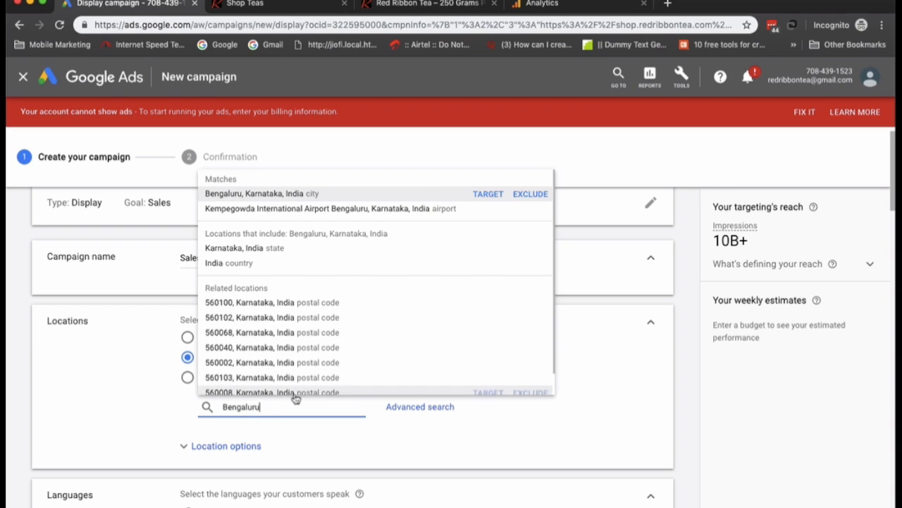
pyautogui.click(294, 193)
# Set the way of getting conversions in the bidding settings to Automatically maximize conversions
pyautogui.scroll(-3, 336, 433)
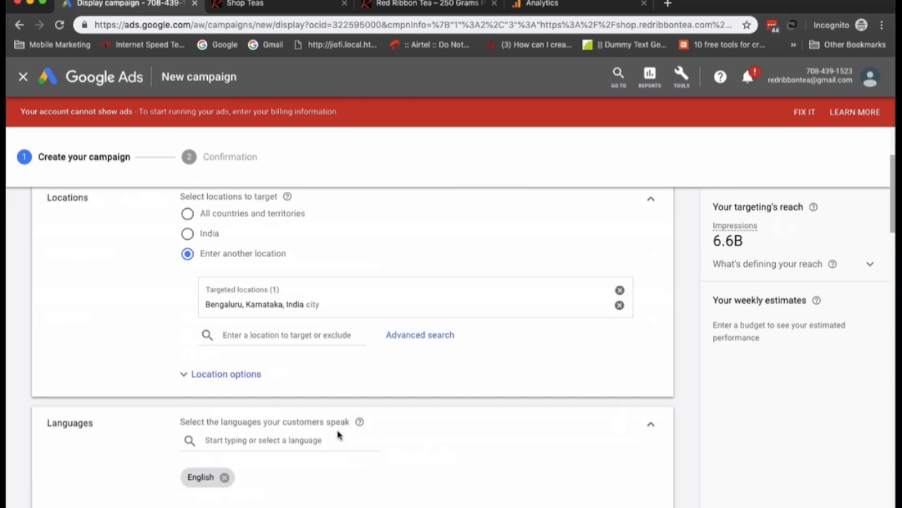
pyautogui.scroll(-2, 325, 432)
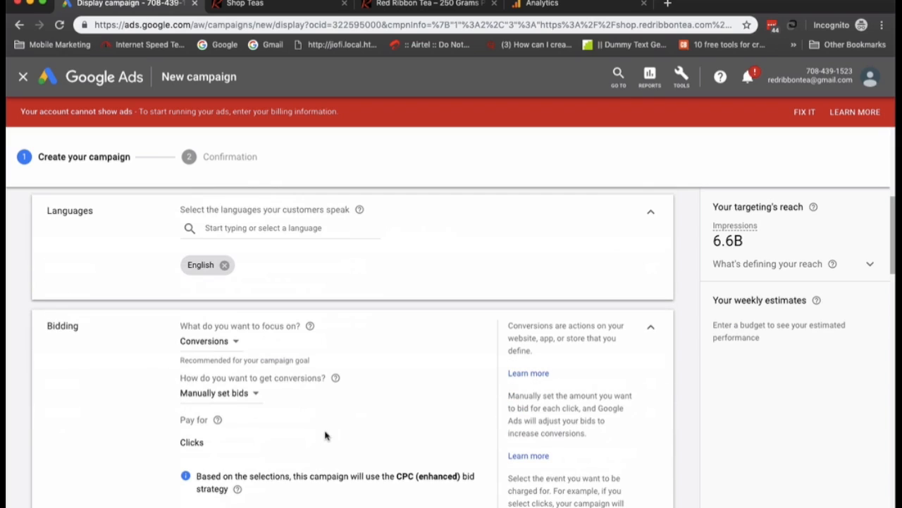
pyautogui.click(236, 393)
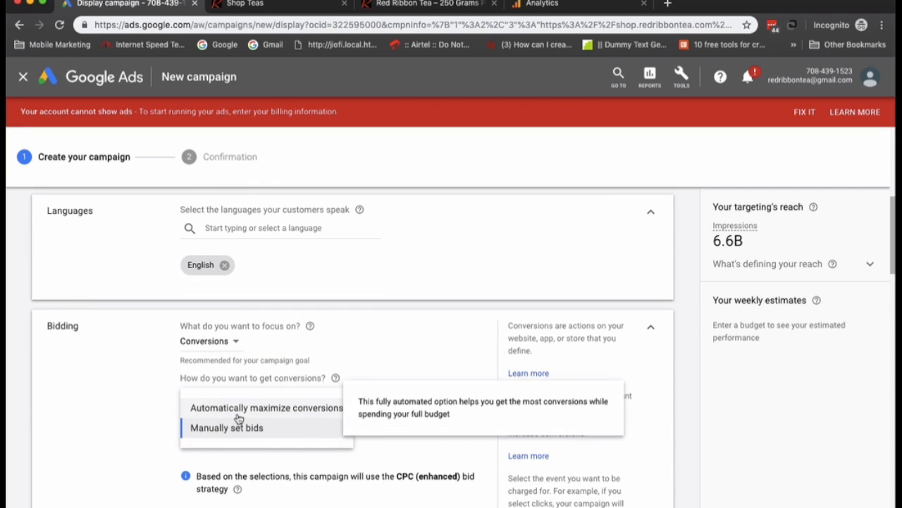
pyautogui.click(238, 418)
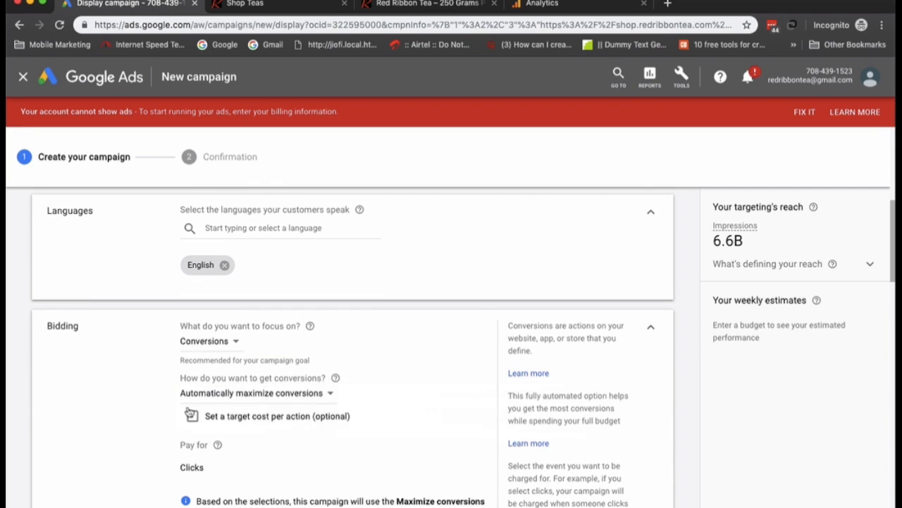
# Set the bidding focus to Viewable impressions, using Bid on viewable impressions
pyautogui.click(211, 342)
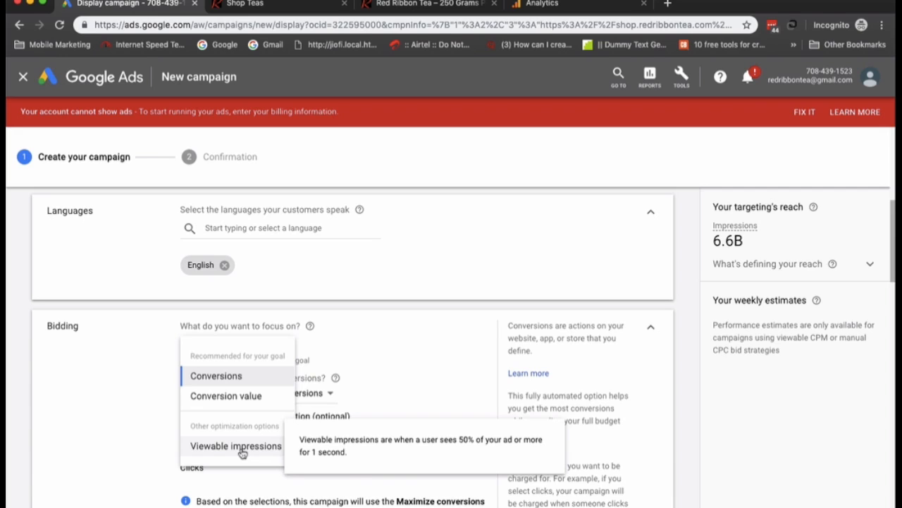
pyautogui.click(235, 446)
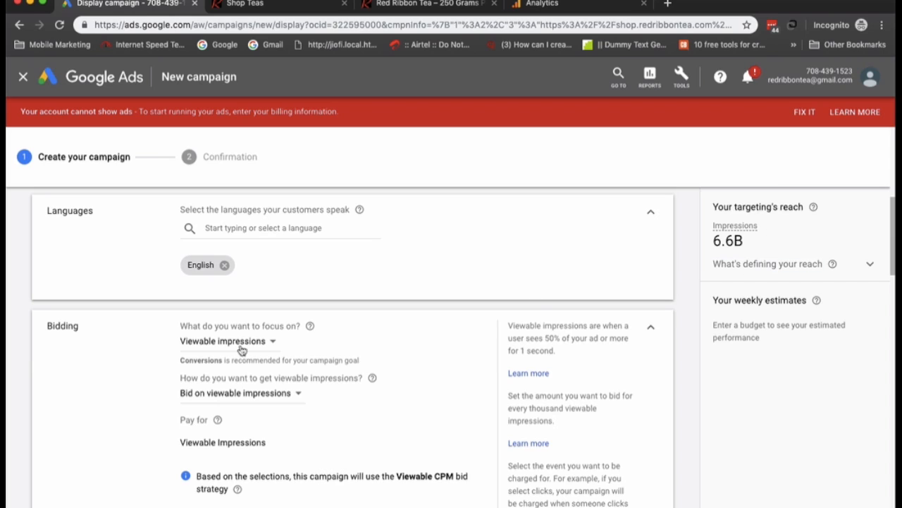
pyautogui.click(253, 398)
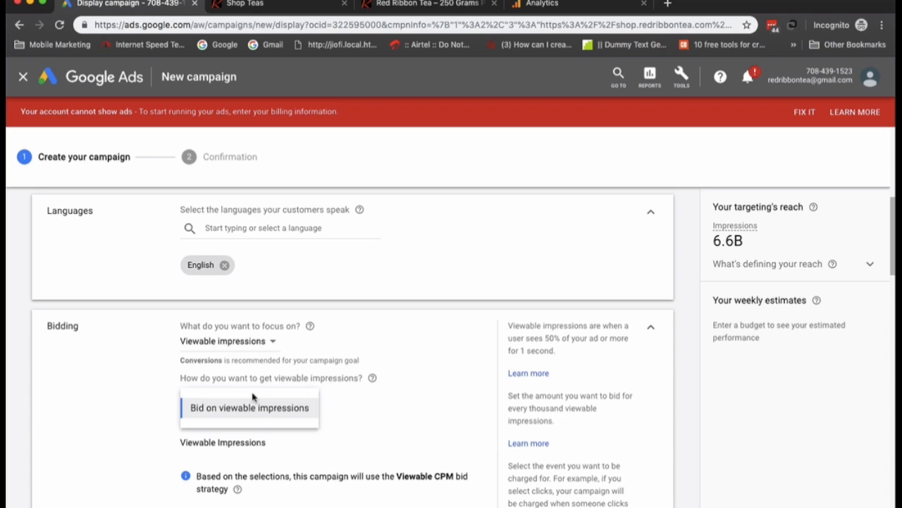
pyautogui.click(249, 417)
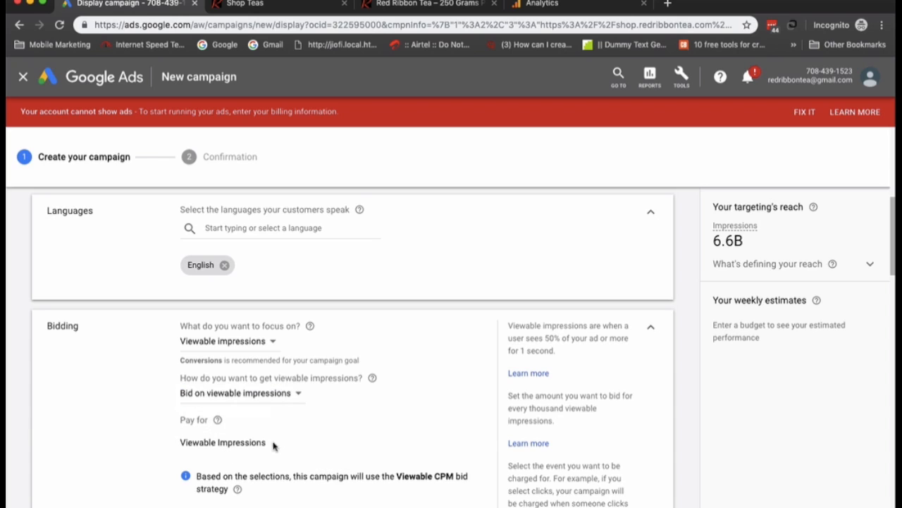
# Set the campaign's average daily budget to ₹200
pyautogui.scroll(-1, 289, 483)
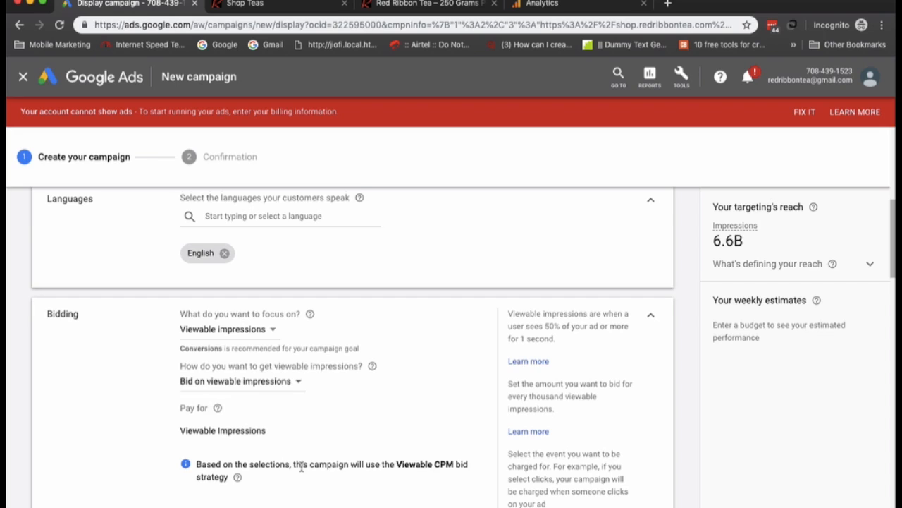
pyautogui.scroll(-1, 302, 467)
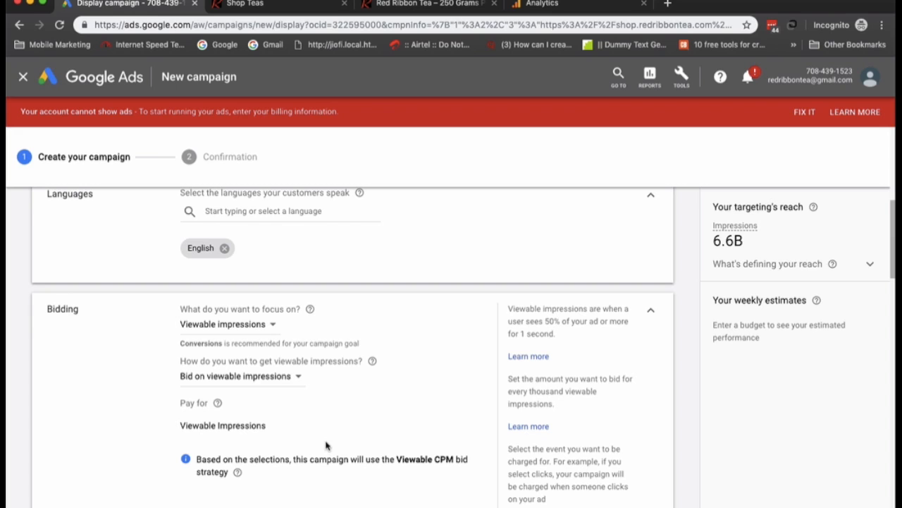
pyautogui.scroll(-3, 326, 445)
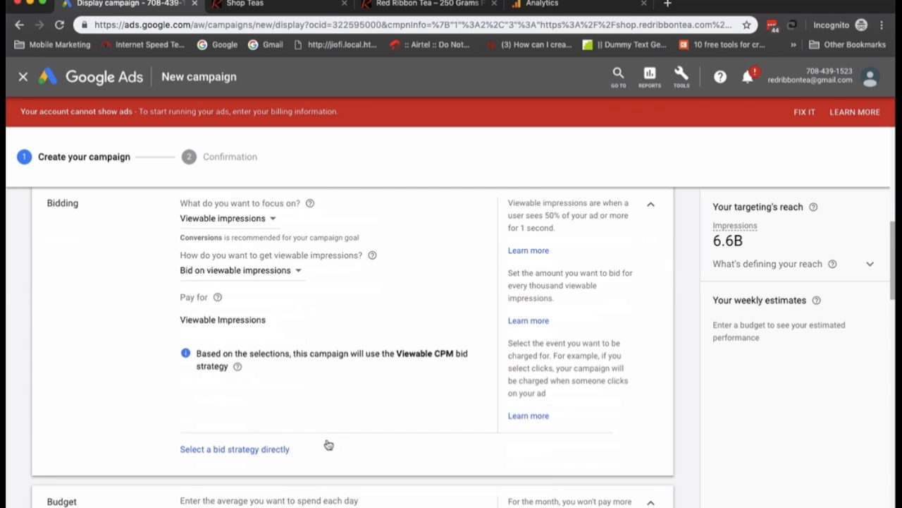
pyautogui.scroll(-1, 328, 442)
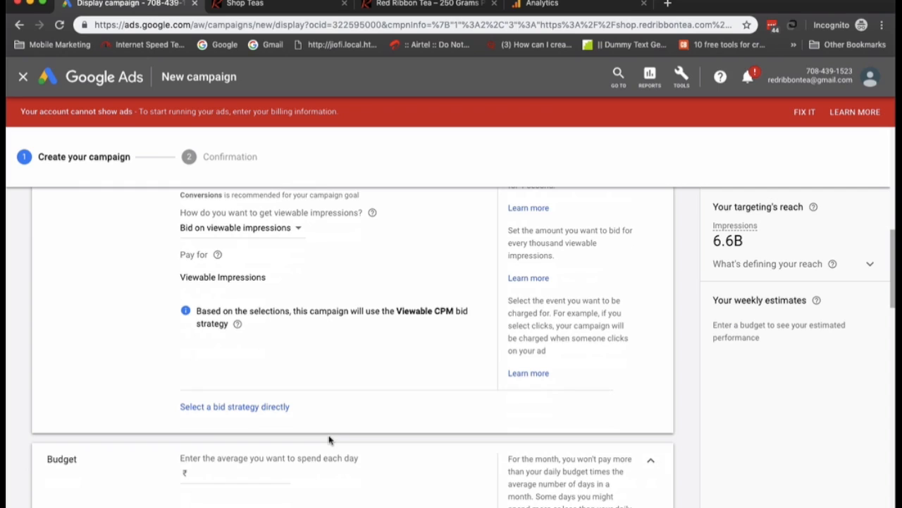
pyautogui.scroll(-2, 337, 439)
pyautogui.click(243, 399)
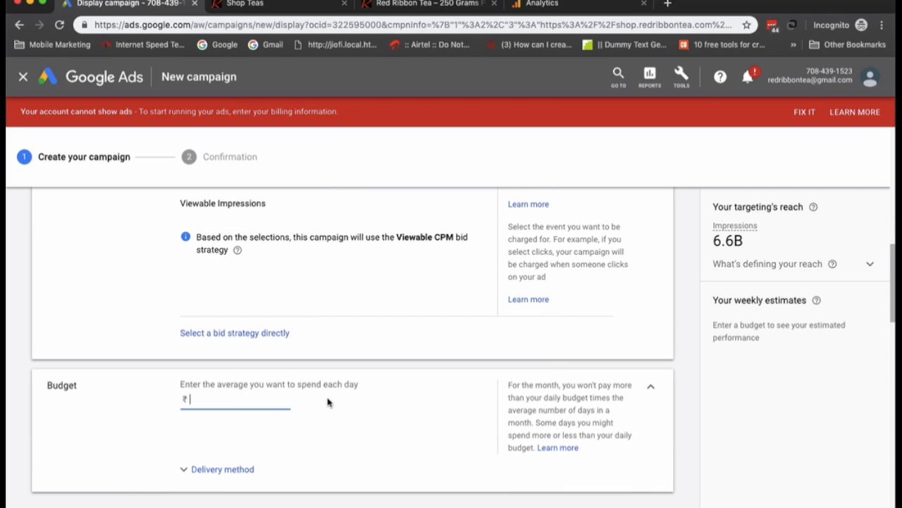
pyautogui.write('200')
pyautogui.scroll(-1, 295, 419)
pyautogui.click(285, 413)
# Search the ad group's targeted audiences for "green tea", and clear the search
pyautogui.scroll(-10, 285, 412)
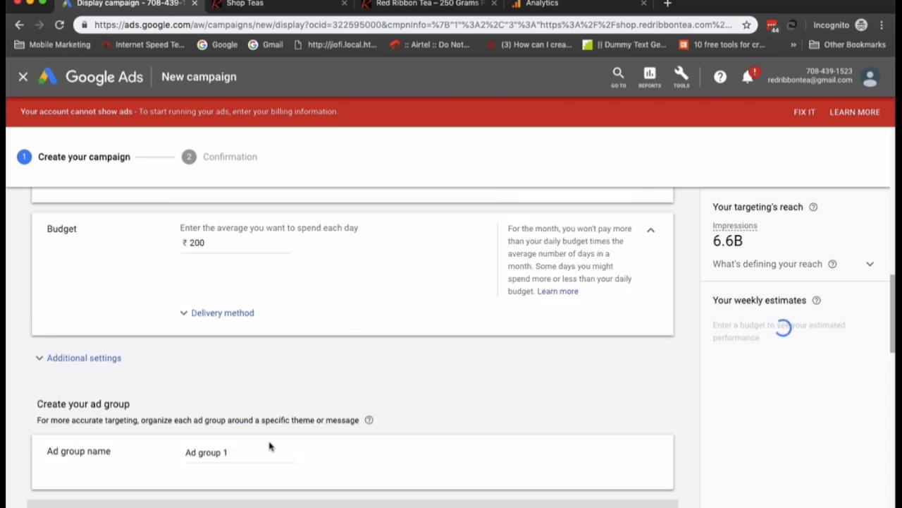
pyautogui.scroll(3, 256, 372)
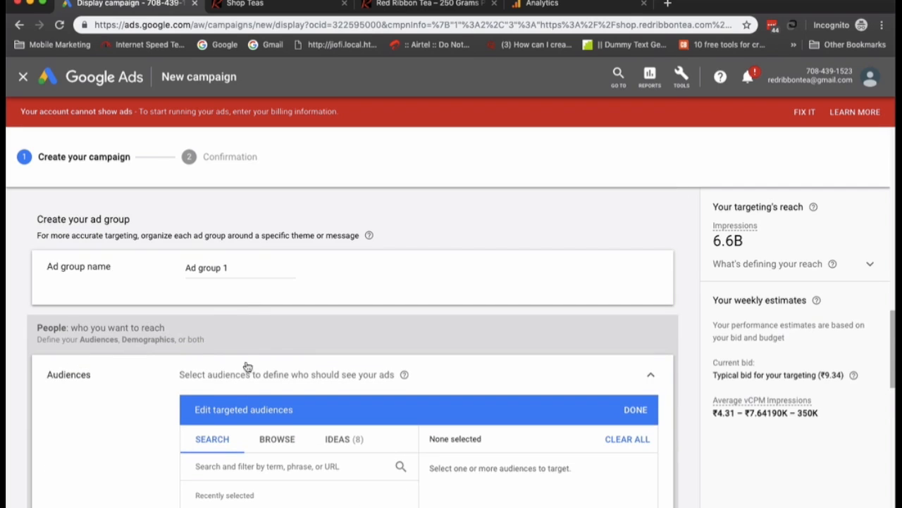
pyautogui.scroll(-2, 246, 362)
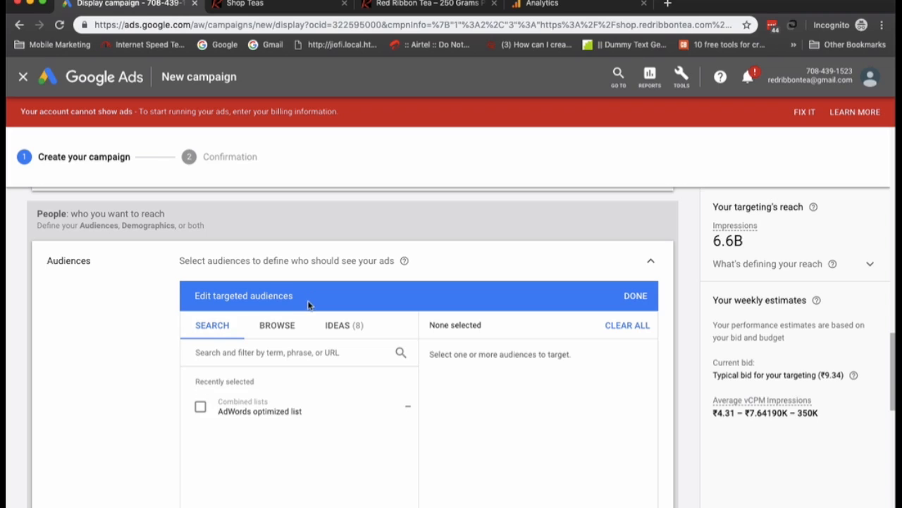
pyautogui.click(278, 355)
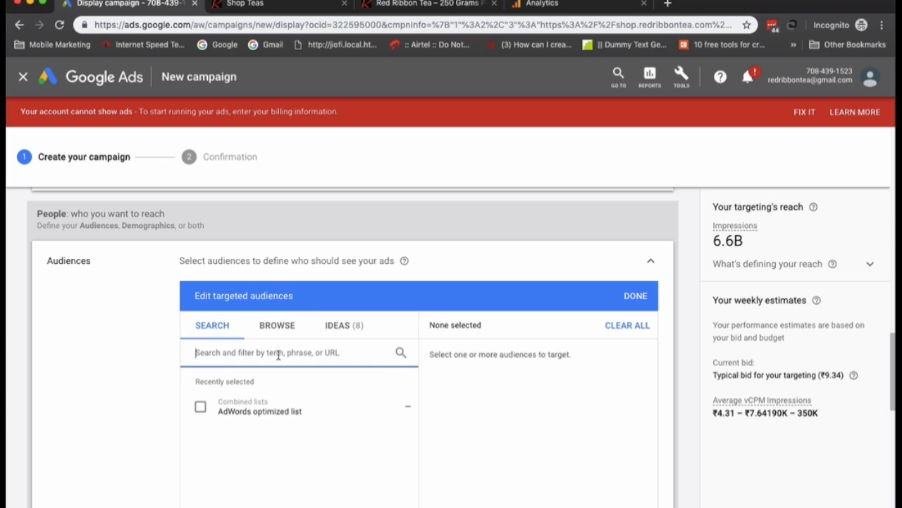
pyautogui.write('gr')
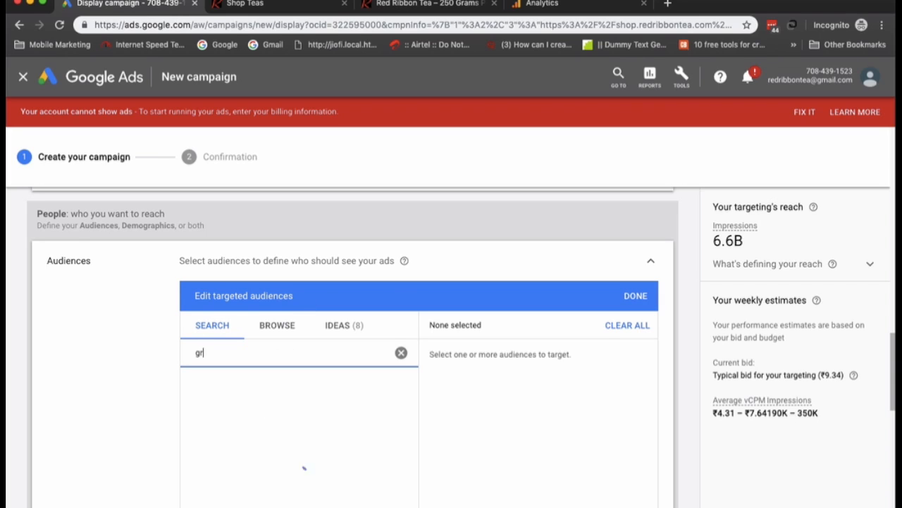
pyautogui.write('een tea')
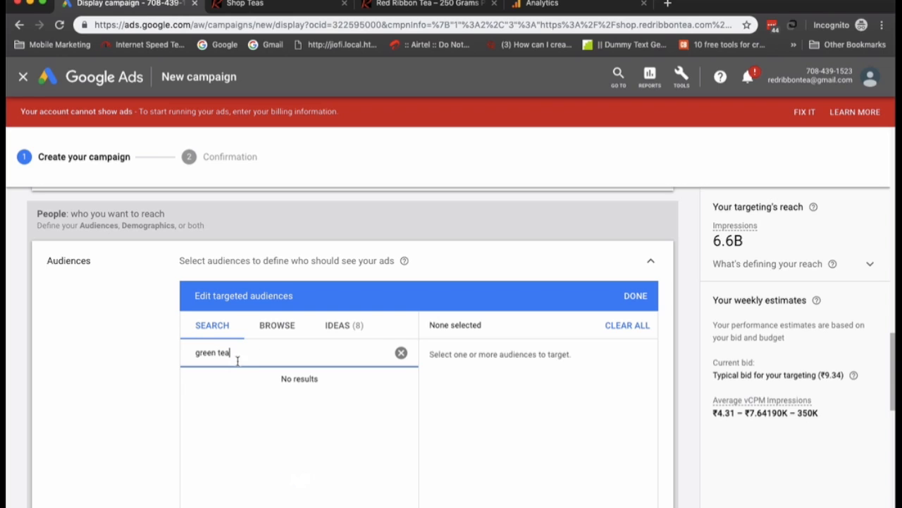
pyautogui.click(401, 353)
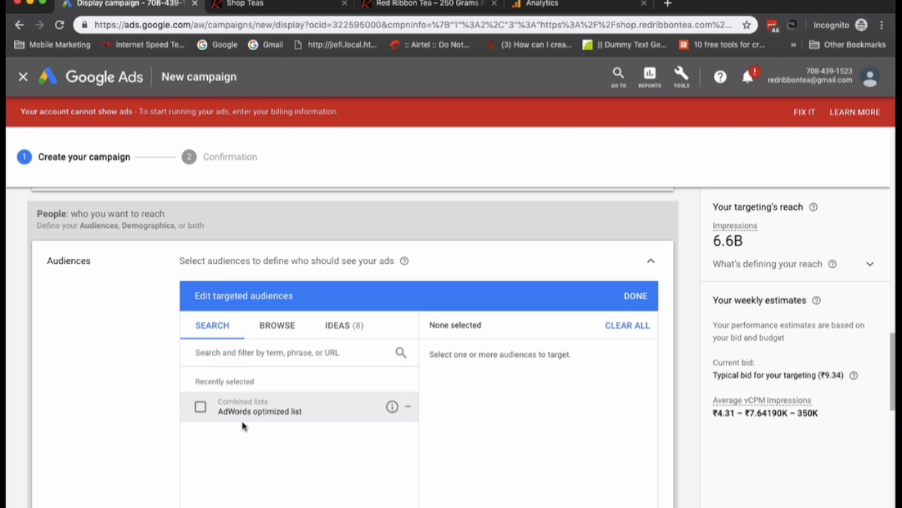
# Browse the affinity audiences by interests and habits and add Food & Dining to the targeted audiences
pyautogui.click(267, 328)
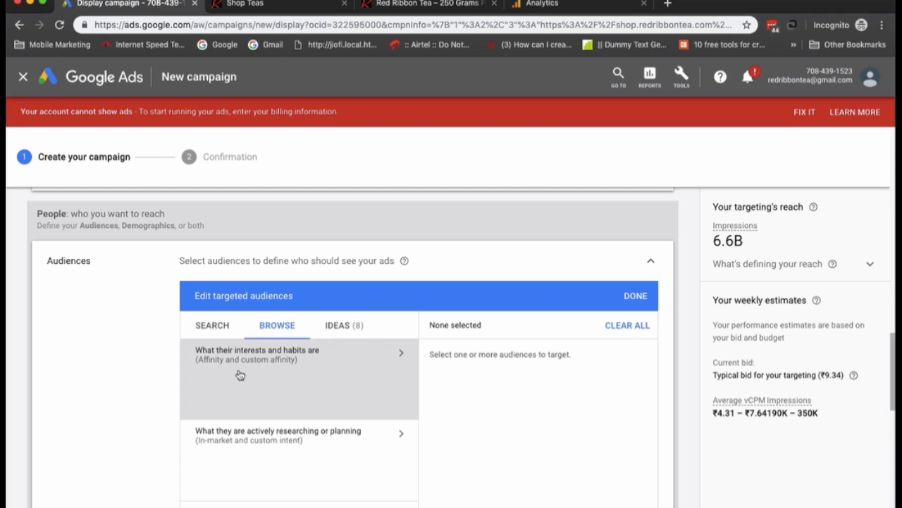
pyautogui.click(290, 362)
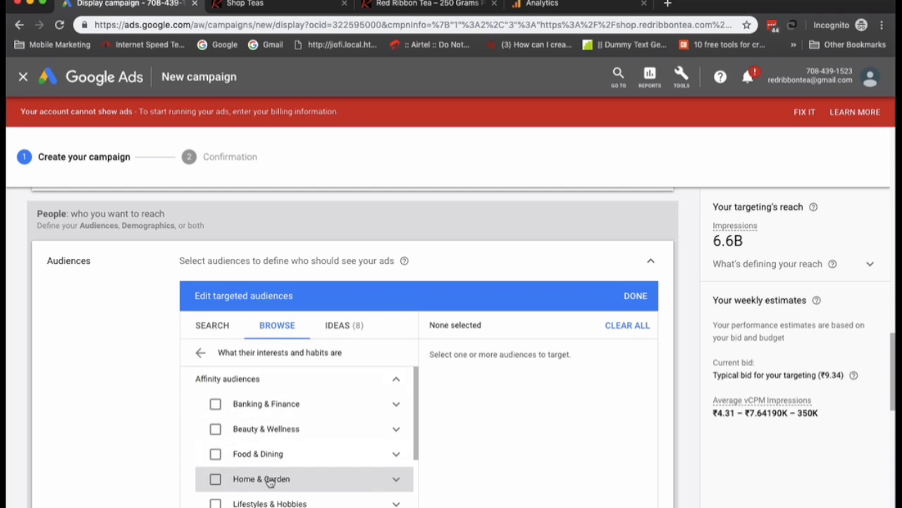
pyautogui.scroll(-1, 272, 478)
pyautogui.click(281, 427)
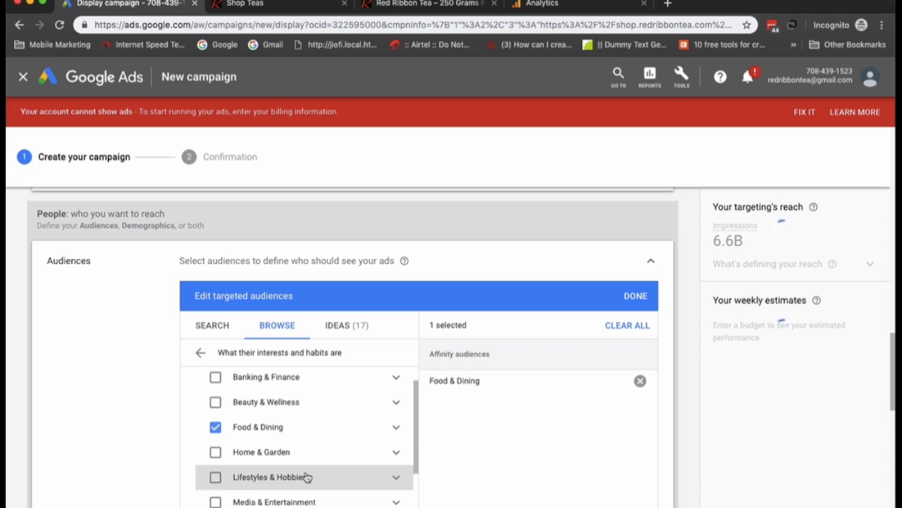
# Examine the affinity subcategories under Food & Dining and Lifestyles & Hobbies for further audiences suited to tea
pyautogui.scroll(-3, 307, 476)
pyautogui.scroll(4, 306, 469)
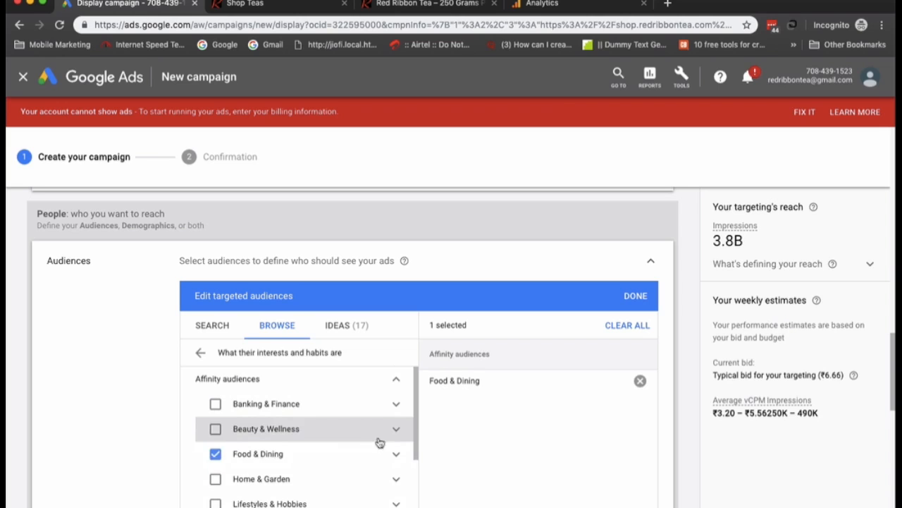
pyautogui.click(396, 453)
pyautogui.scroll(-4, 342, 466)
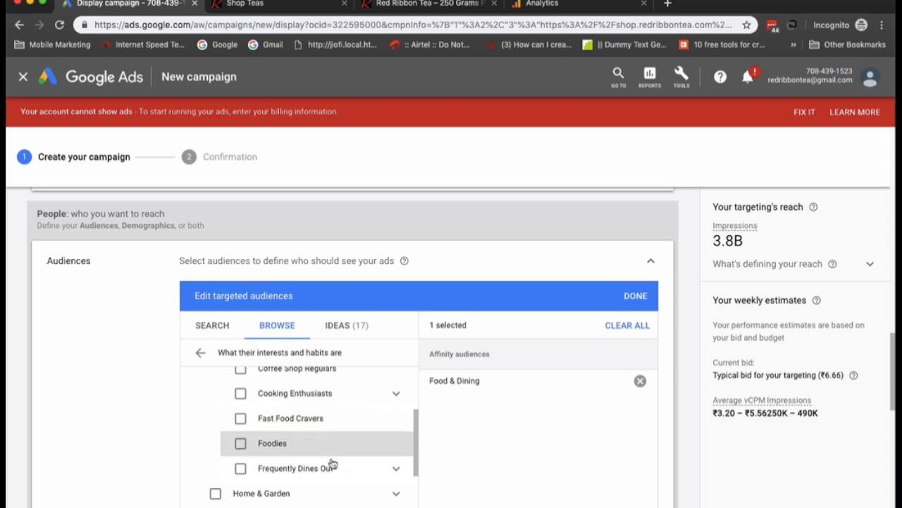
pyautogui.scroll(1, 322, 433)
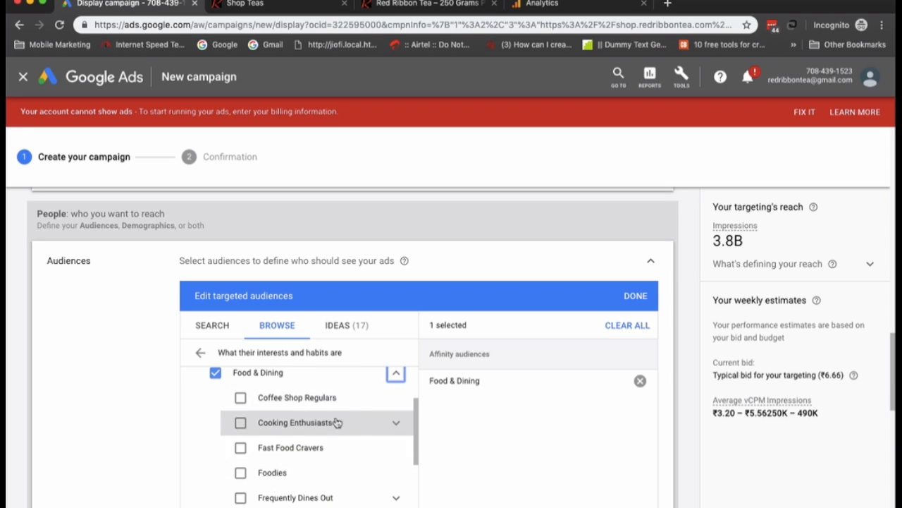
pyautogui.click(393, 377)
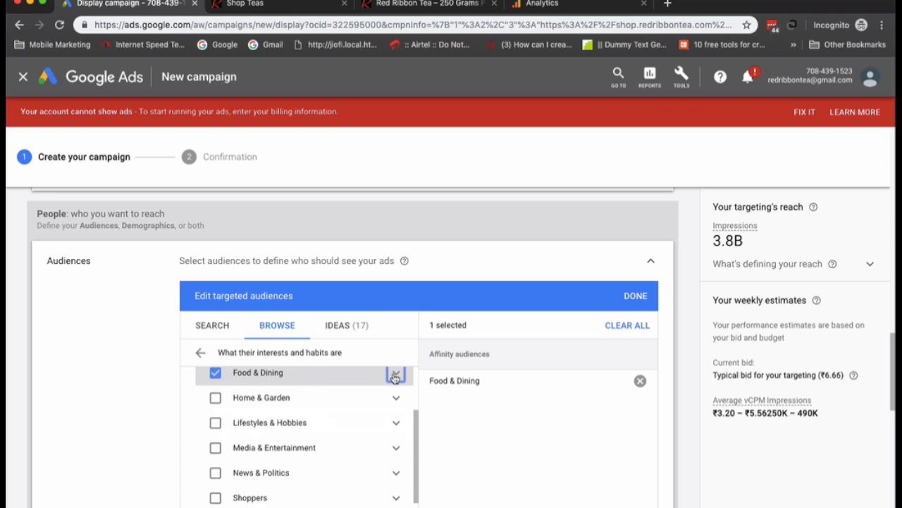
pyautogui.click(396, 422)
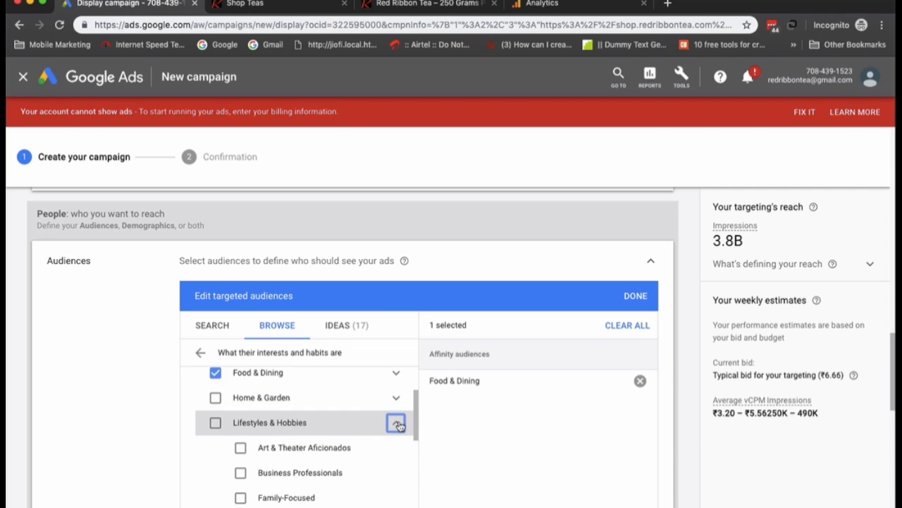
pyautogui.click(396, 422)
# Add the Sports & Fitness affinity audience and its Health & Fitness Buffs subcategory to the targeted audiences
pyautogui.scroll(-1, 333, 472)
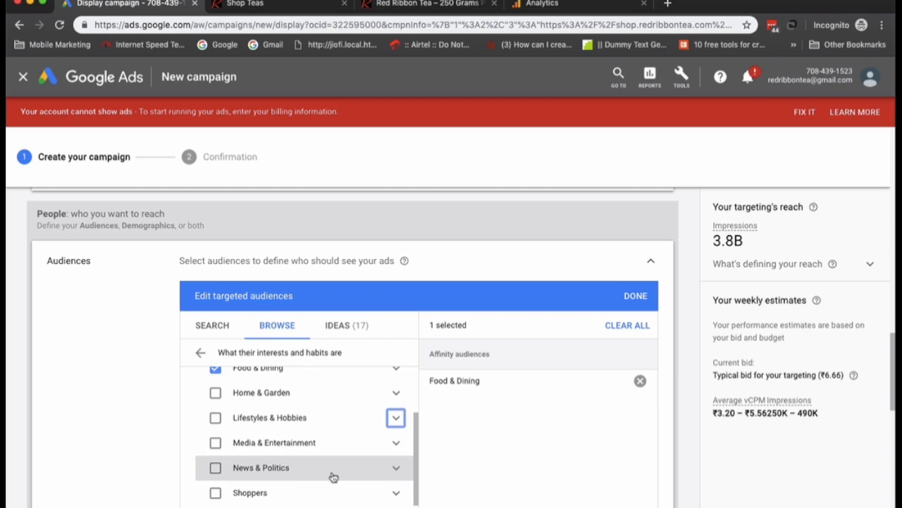
pyautogui.scroll(-2, 332, 477)
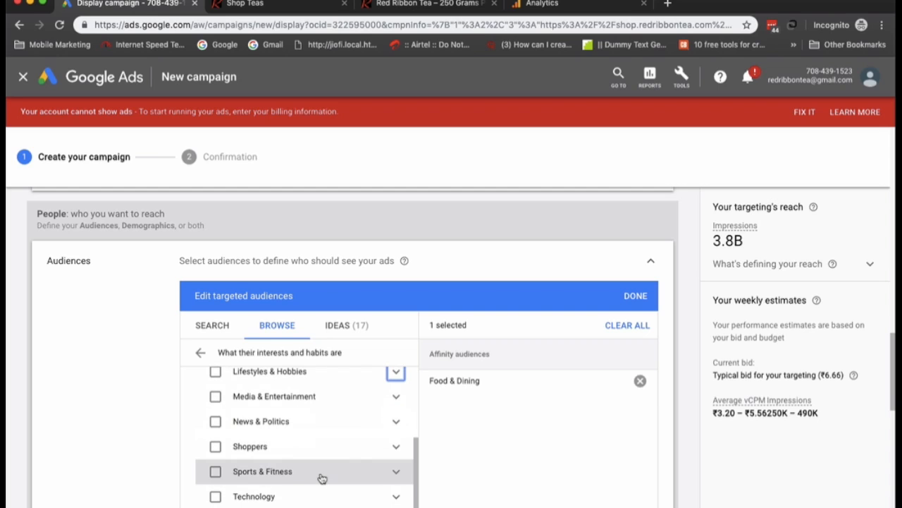
pyautogui.click(288, 473)
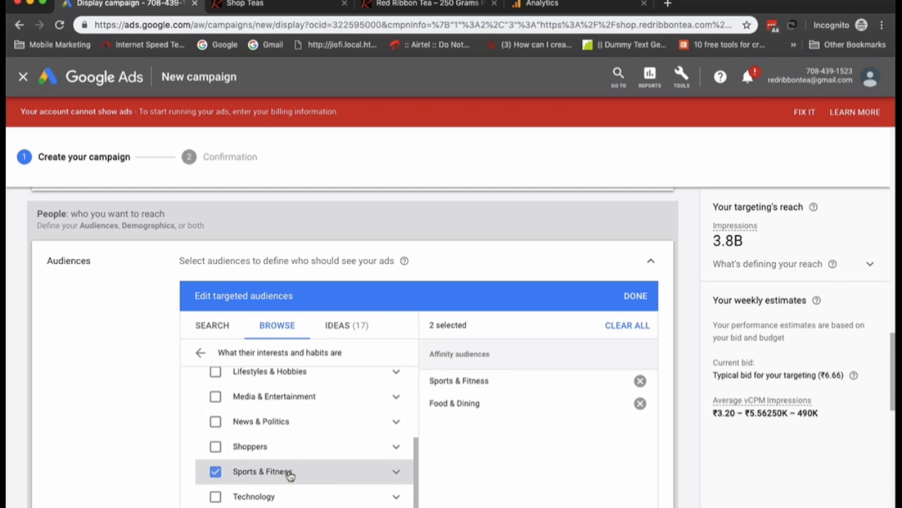
pyautogui.click(288, 474)
pyautogui.click(288, 473)
pyautogui.click(396, 472)
pyautogui.scroll(-1, 396, 474)
pyautogui.click(338, 469)
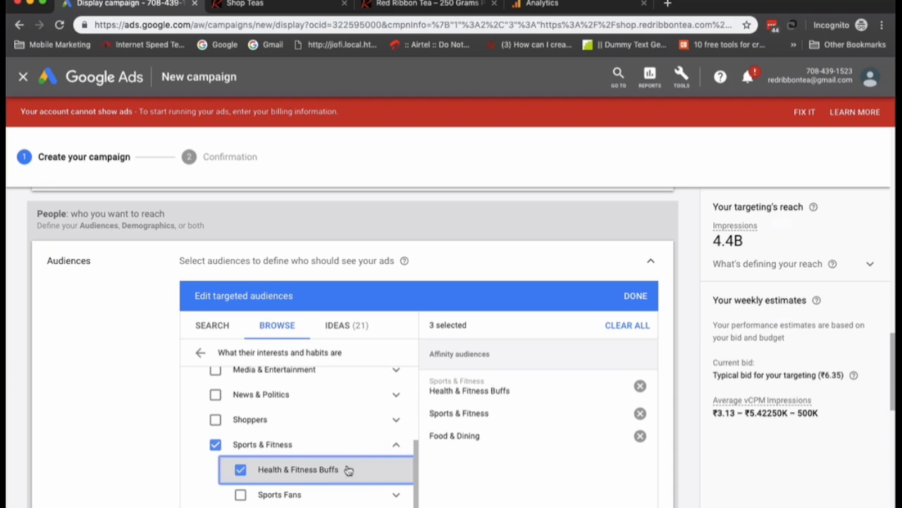
pyautogui.click(395, 445)
# Review the targeted demographics and accept them with every gender, age, parental status and household income included
pyautogui.scroll(-1, 264, 490)
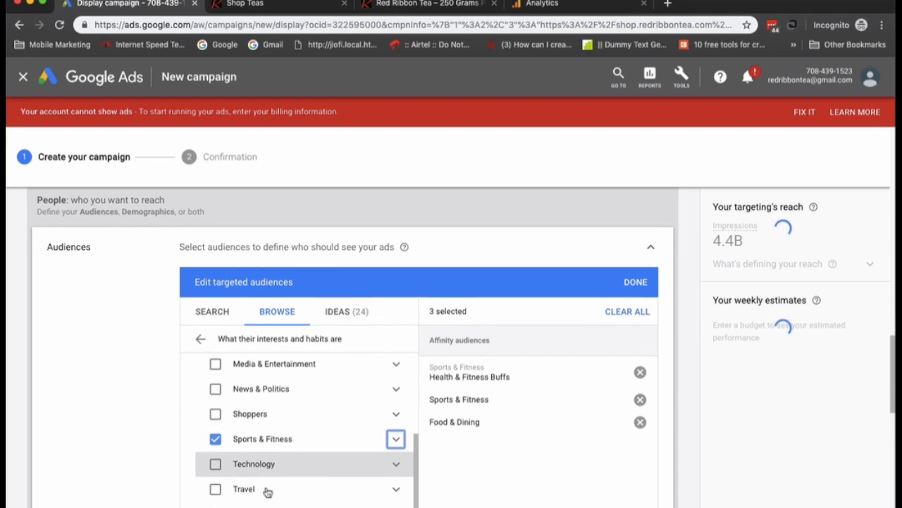
pyautogui.scroll(-1, 282, 454)
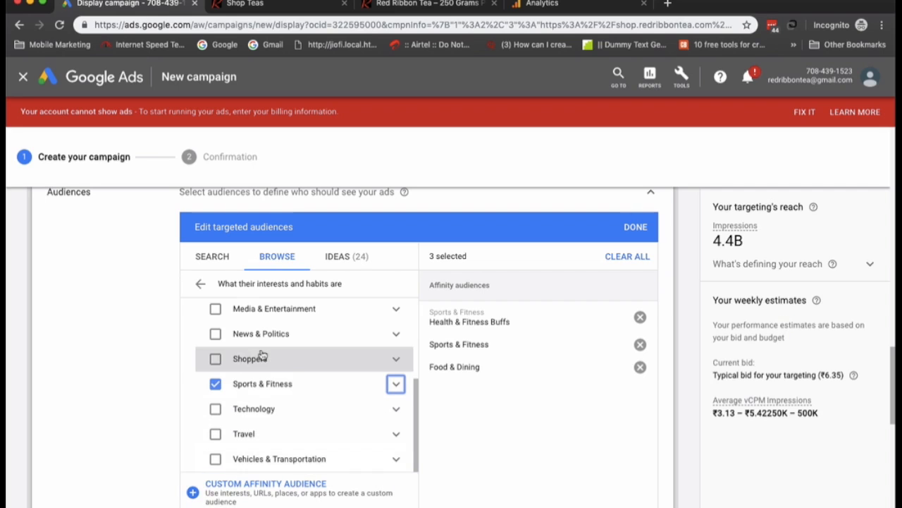
pyautogui.scroll(3, 276, 394)
pyautogui.scroll(4, 278, 423)
pyautogui.scroll(-4, 286, 466)
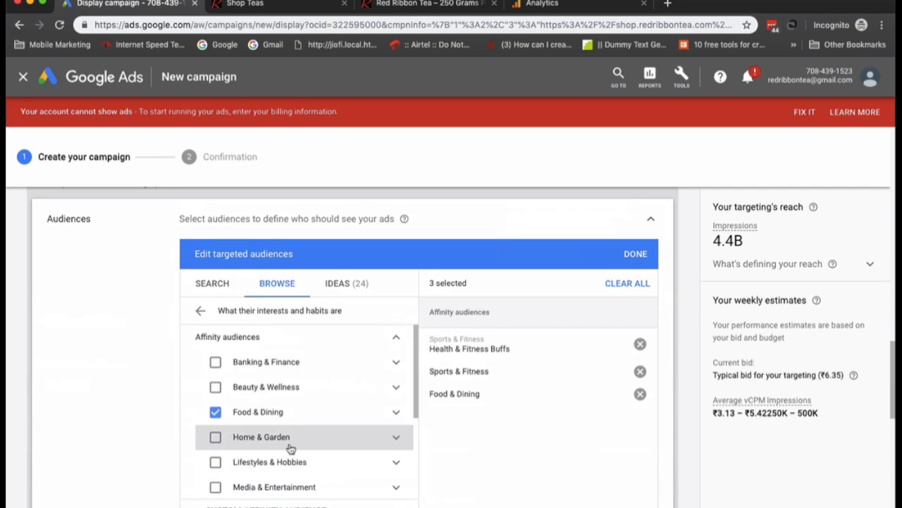
pyautogui.scroll(-1, 286, 409)
pyautogui.scroll(-5, 289, 421)
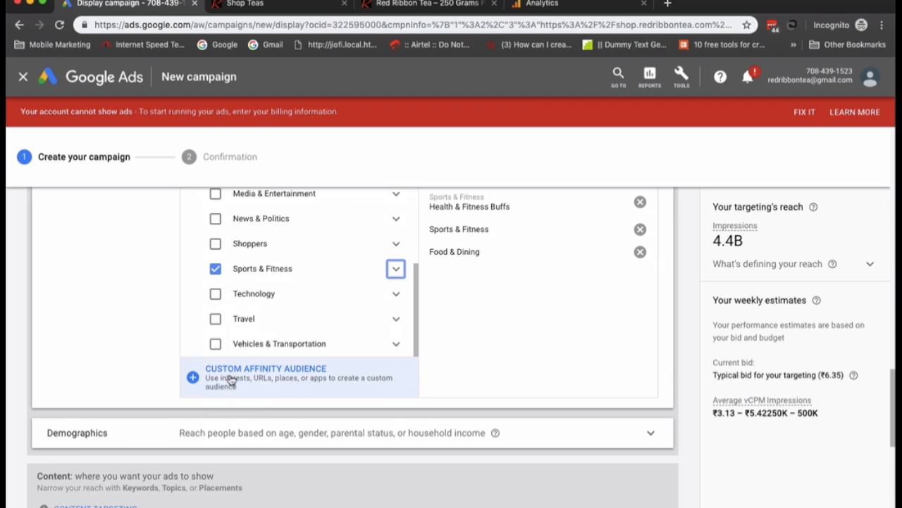
pyautogui.click(298, 432)
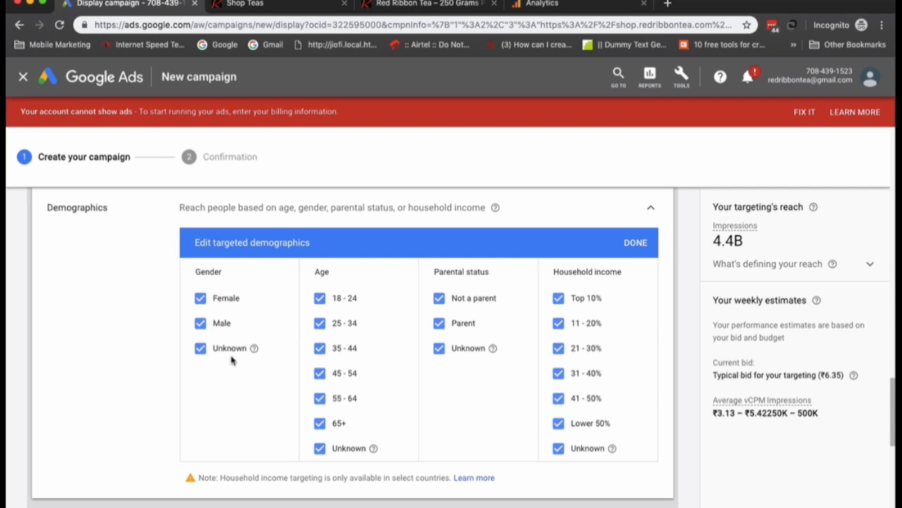
pyautogui.click(624, 245)
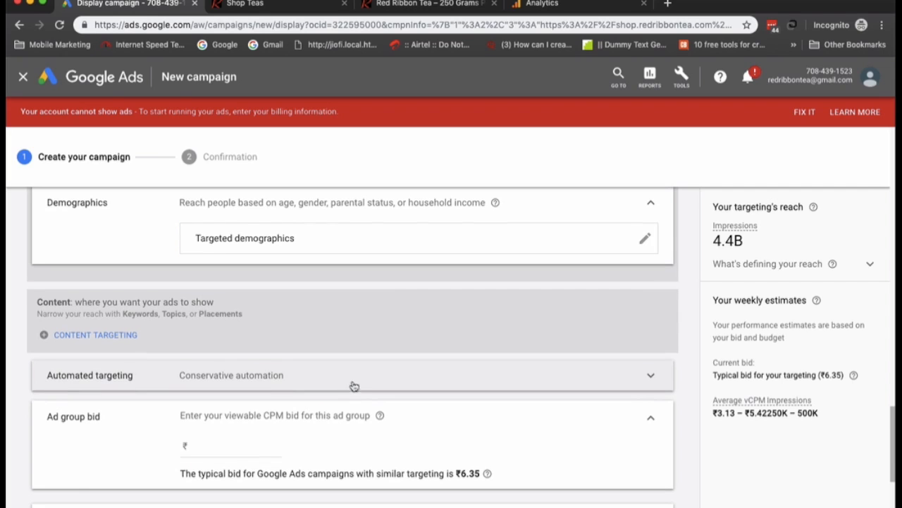
# Check the typical bid for similar targeting and set the ad group's viewable CPM bid to ₹7
pyautogui.scroll(-2, 354, 380)
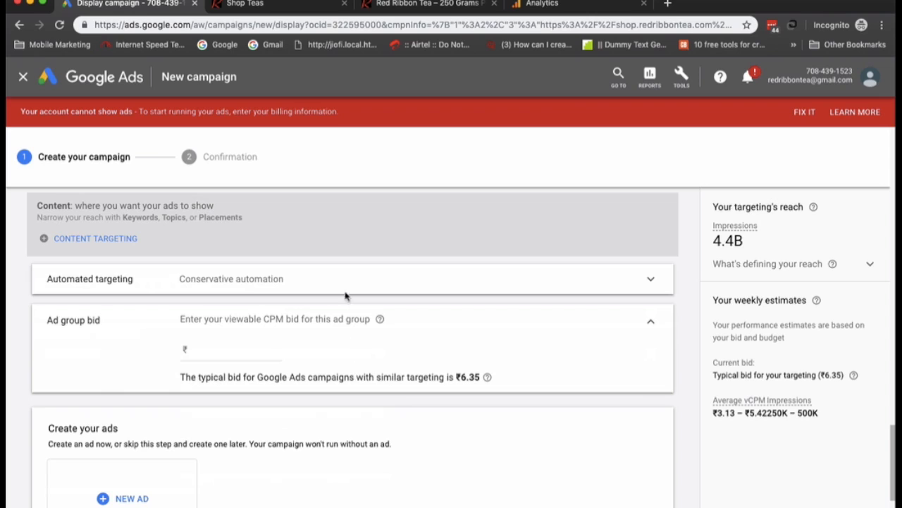
pyautogui.click(264, 351)
pyautogui.click(356, 377)
pyautogui.moveTo(210, 375); pyautogui.dragTo(463, 374)
pyautogui.click(472, 376)
pyautogui.tripleClick(473, 376)
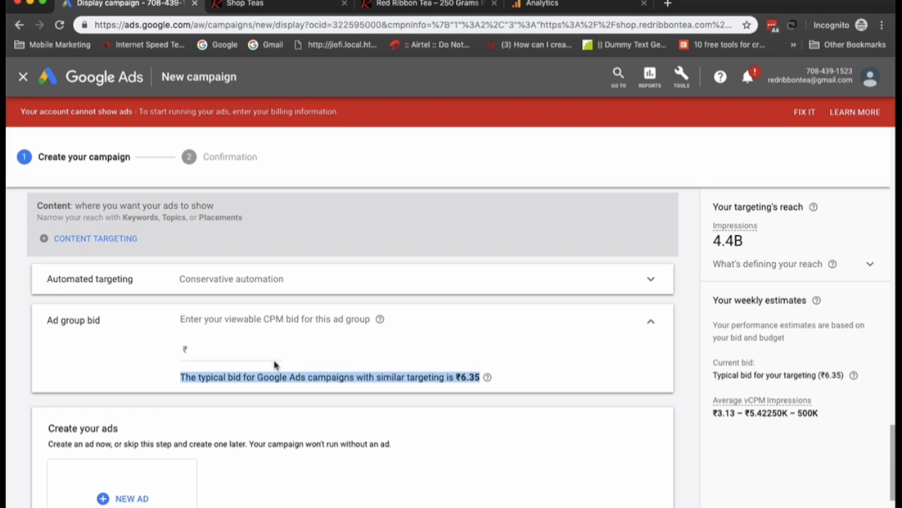
pyautogui.click(248, 349)
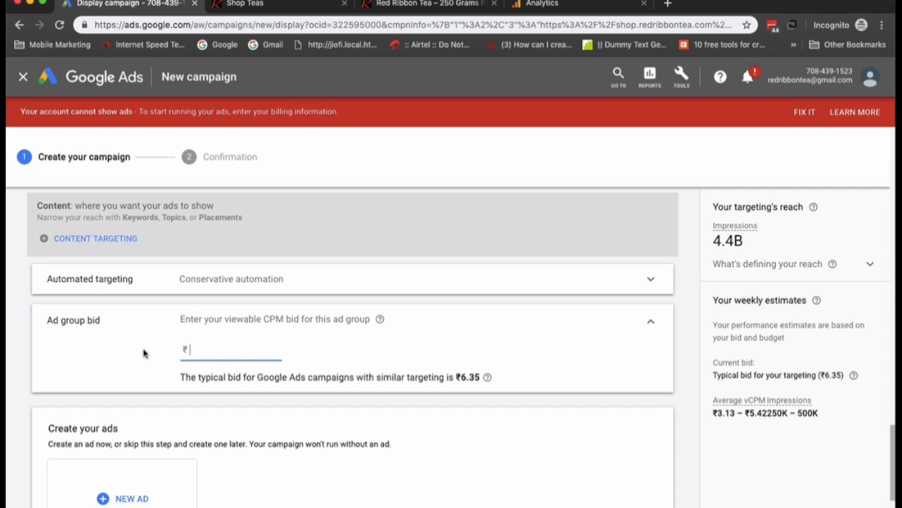
pyautogui.scroll(-1, 70, 348)
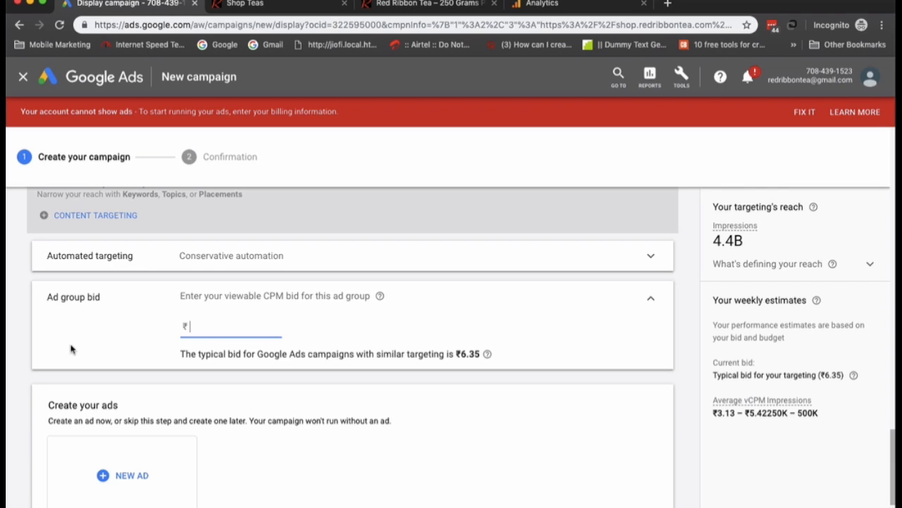
pyautogui.write('7')
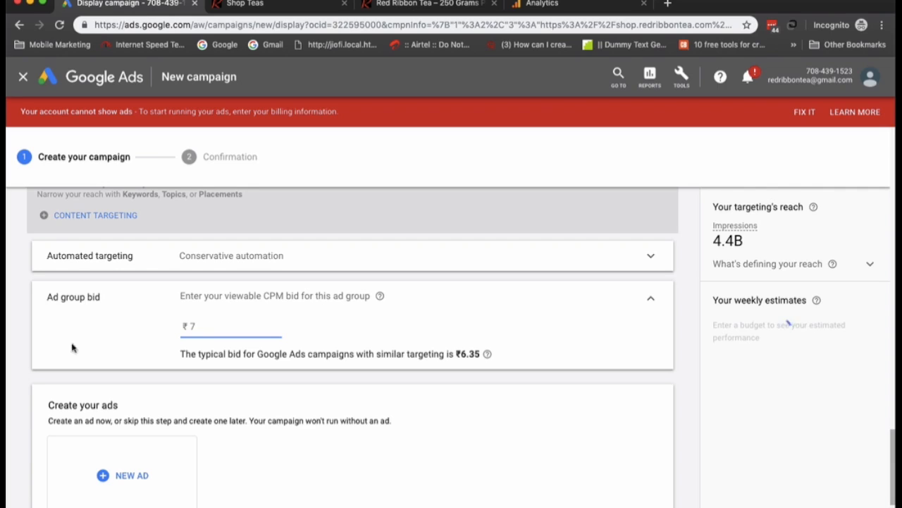
pyautogui.click(141, 428)
pyautogui.scroll(-1, 163, 435)
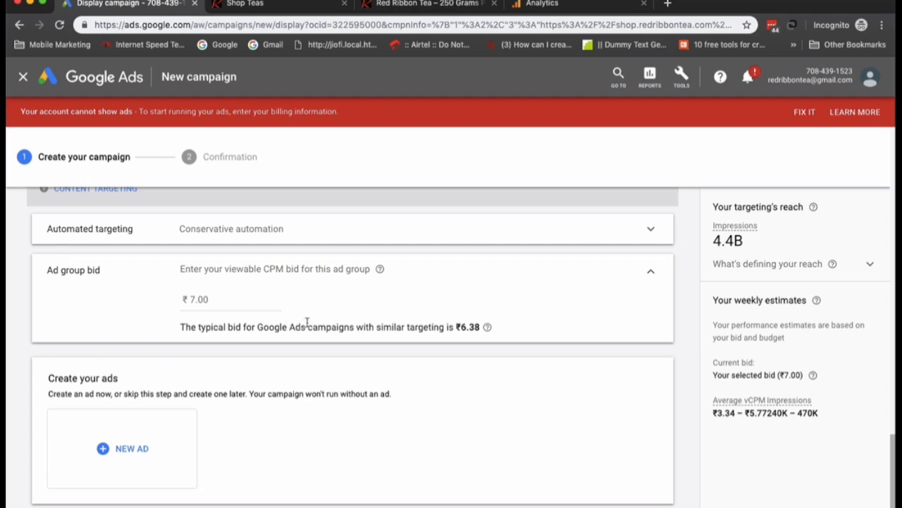
# Set the ad group's viewable CPM bid to ₹5
pyautogui.doubleClick(215, 299)
pyautogui.write('5')
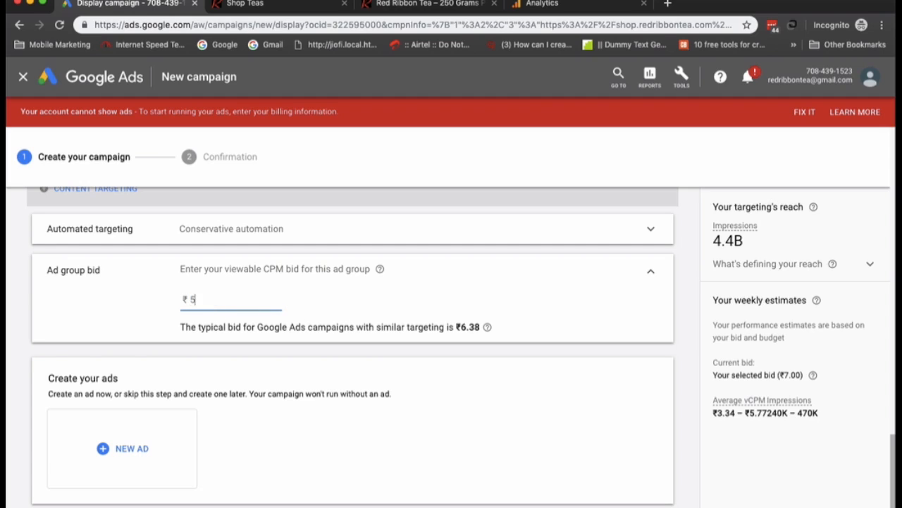
pyautogui.click(268, 355)
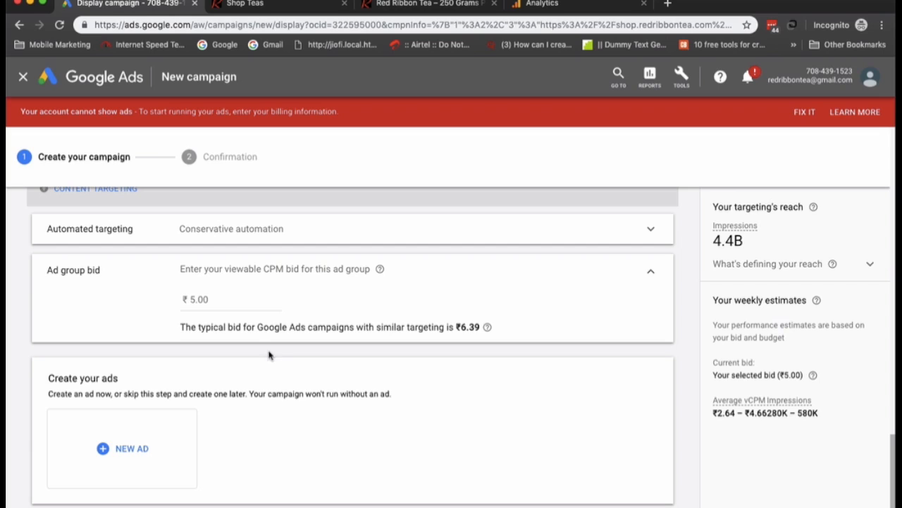
# Start a new responsive display ad for the ad group and look through its image, video, headline and description fields
pyautogui.click(129, 443)
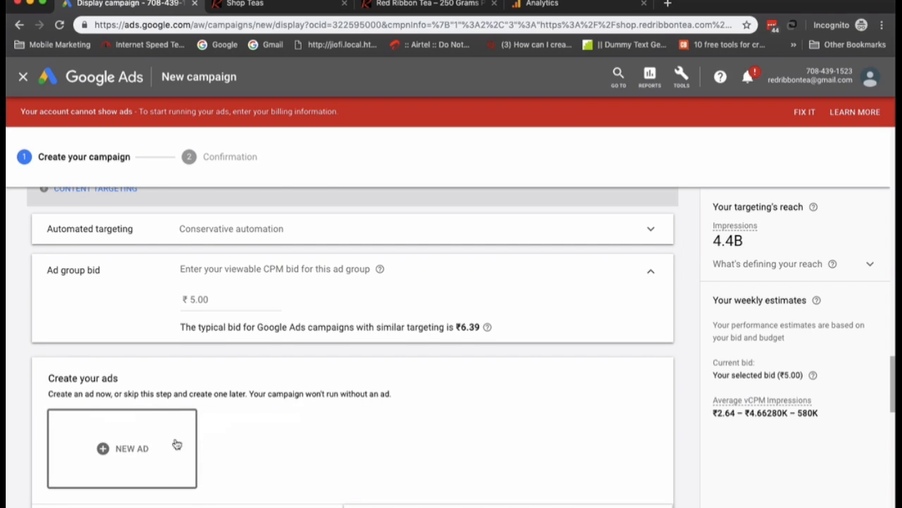
pyautogui.scroll(-1, 215, 441)
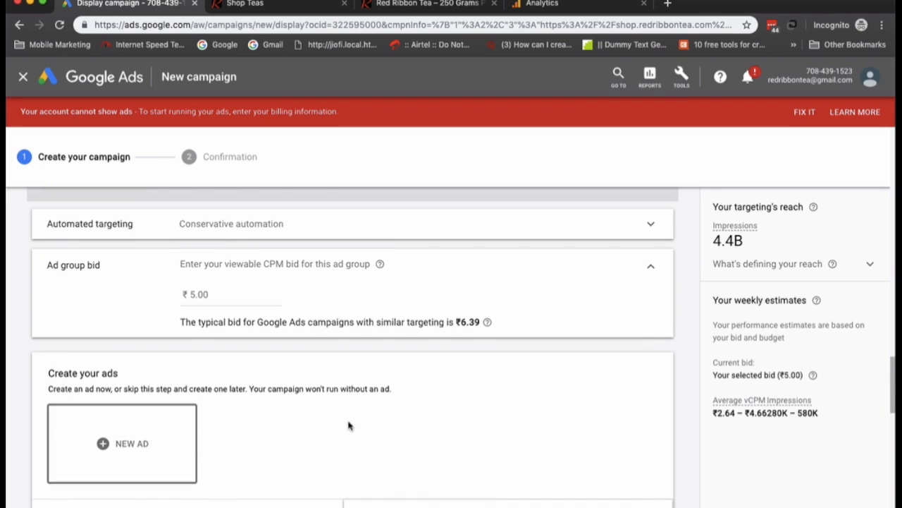
pyautogui.scroll(-1, 315, 385)
pyautogui.scroll(-5, 315, 385)
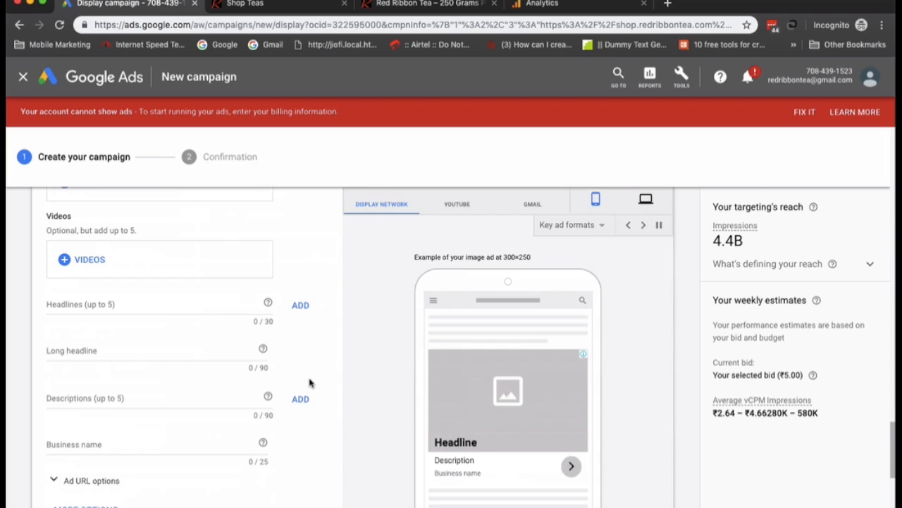
pyautogui.scroll(3, 308, 382)
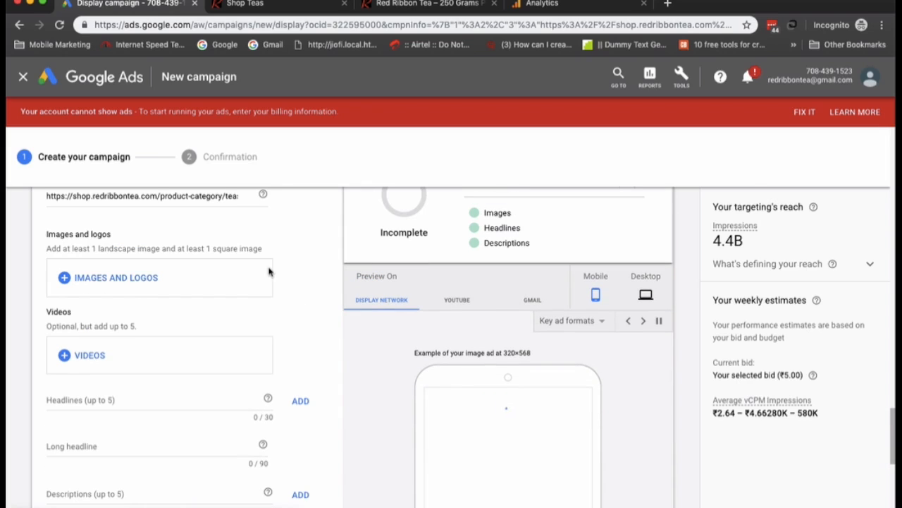
# Switch the ad preview to desktop and examine the sample ad formats on the Display Network
pyautogui.click(655, 296)
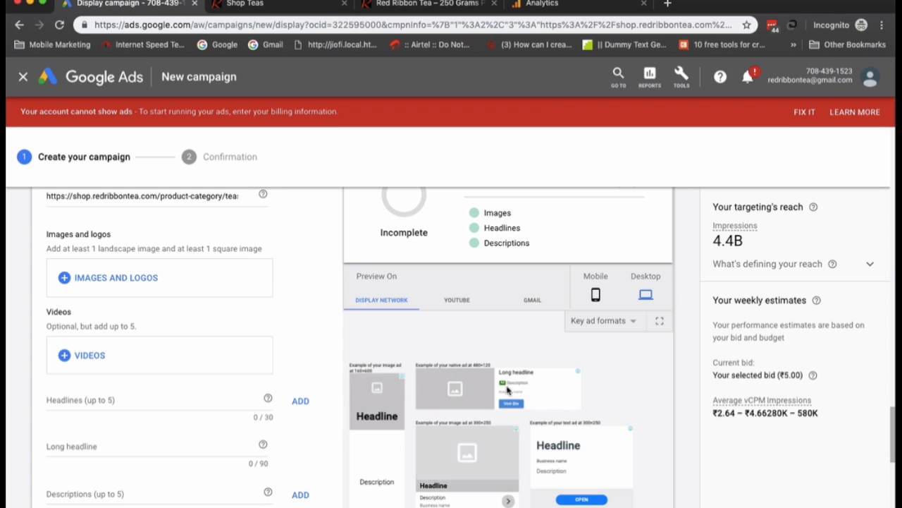
pyautogui.scroll(-5, 573, 455)
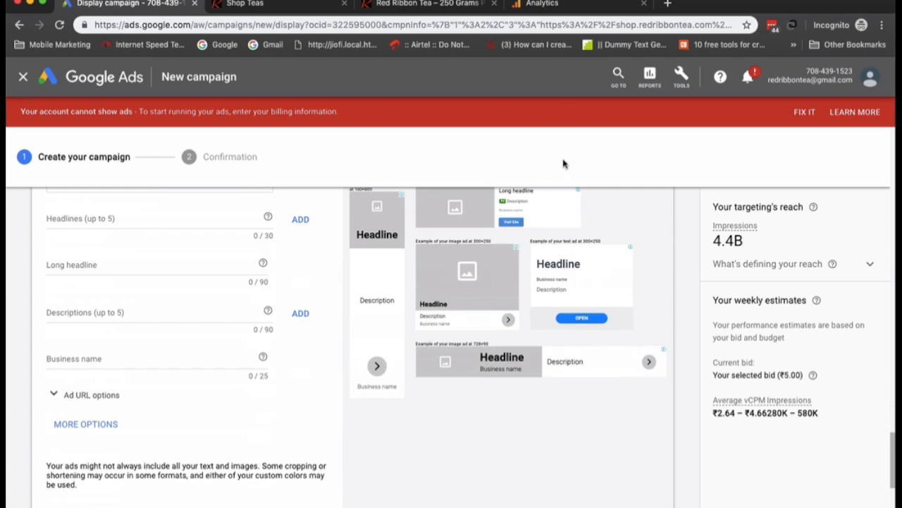
pyautogui.scroll(1, 396, 384)
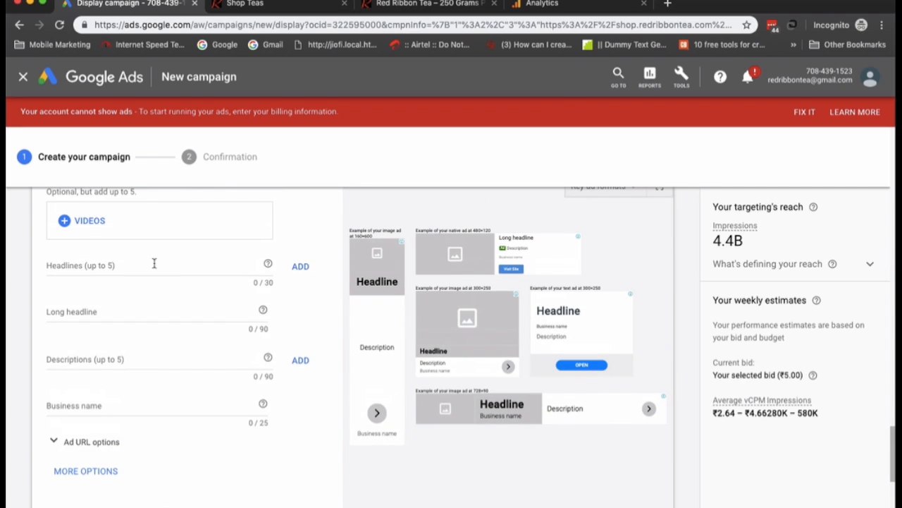
# Add the red R image found on the shop website as a square (1:1) logo, shifting its crop upward, and save it
pyautogui.scroll(5, 155, 262)
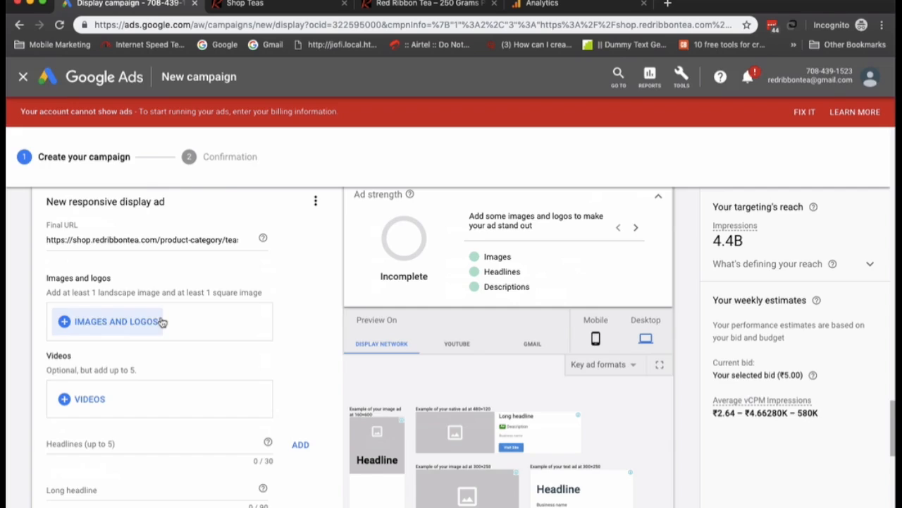
pyautogui.click(161, 322)
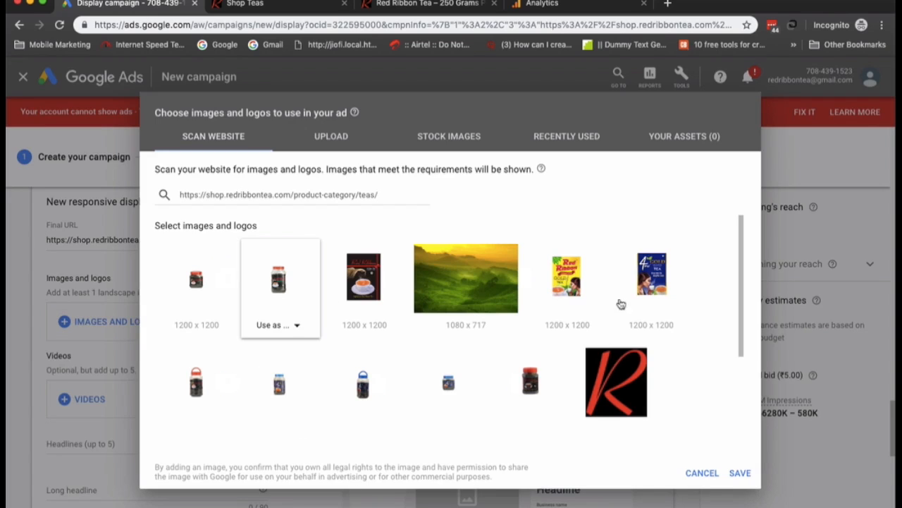
pyautogui.scroll(-2, 620, 399)
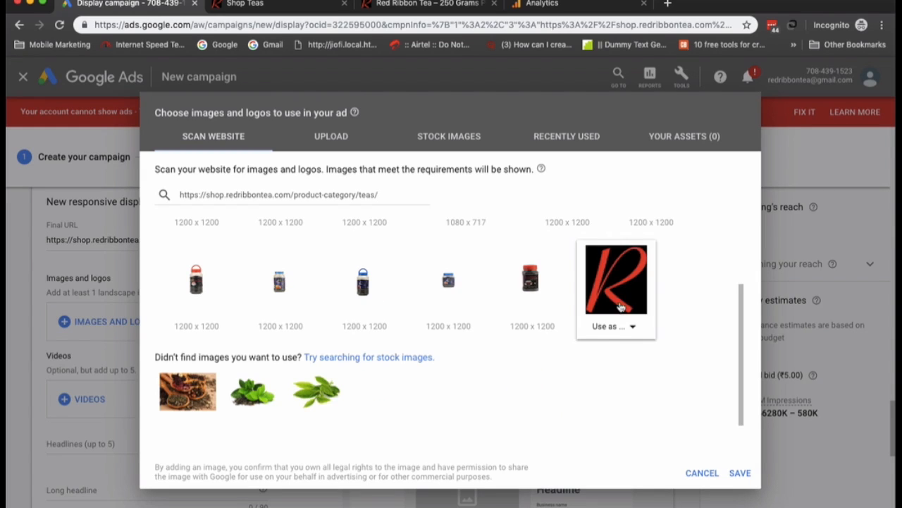
pyautogui.click(615, 326)
pyautogui.click(612, 372)
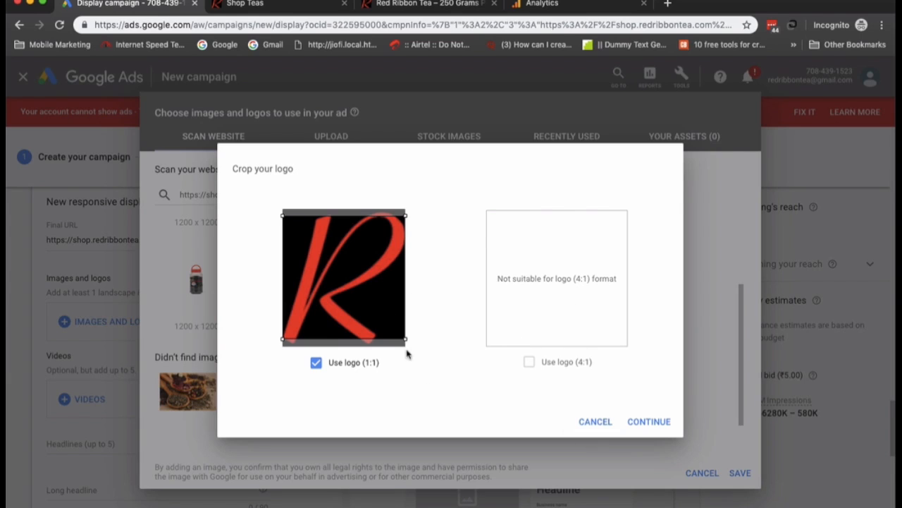
pyautogui.moveTo(362, 272); pyautogui.dragTo(358, 258)
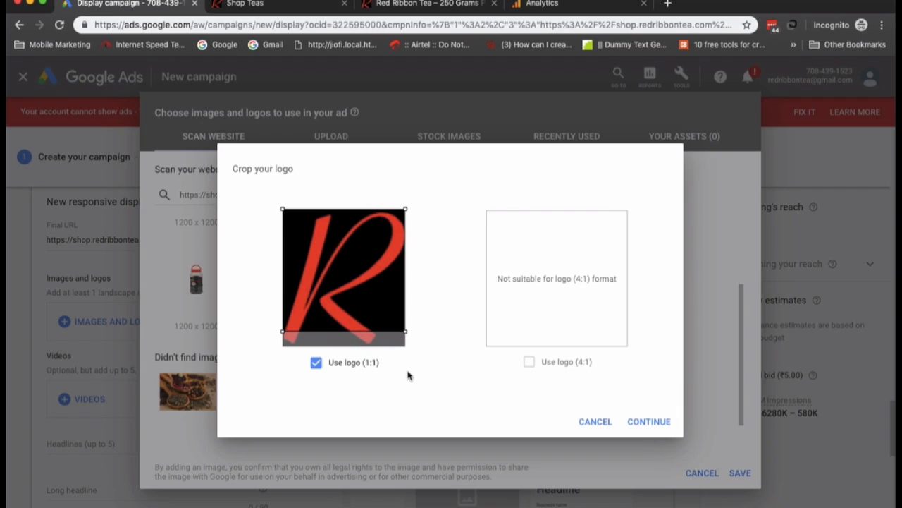
pyautogui.moveTo(377, 298)
pyautogui.mouseDown()
pyautogui.moveTo(379, 306)
pyautogui.moveTo(379, 294)
pyautogui.mouseUp()
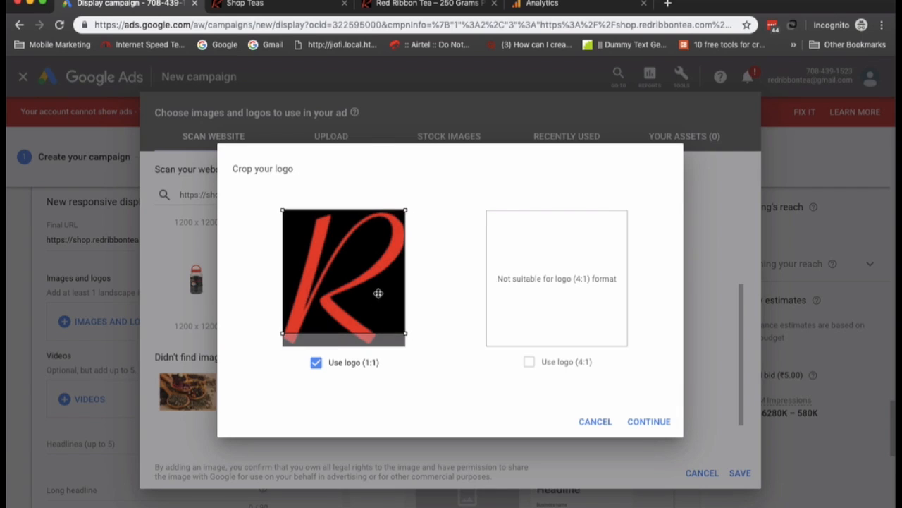
pyautogui.click(649, 422)
pyautogui.click(739, 473)
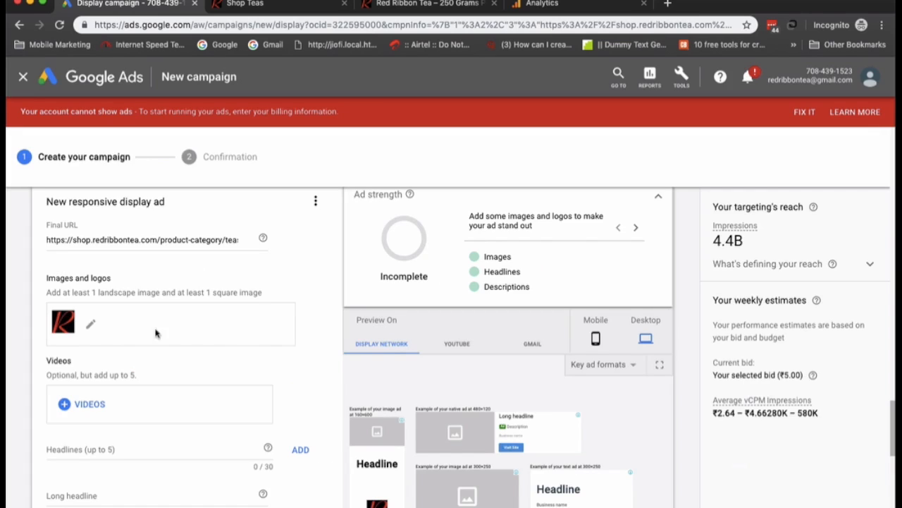
# Add the stock image of the tea cup with mint leaves as a square (1:1) image only and save the selection
pyautogui.click(89, 325)
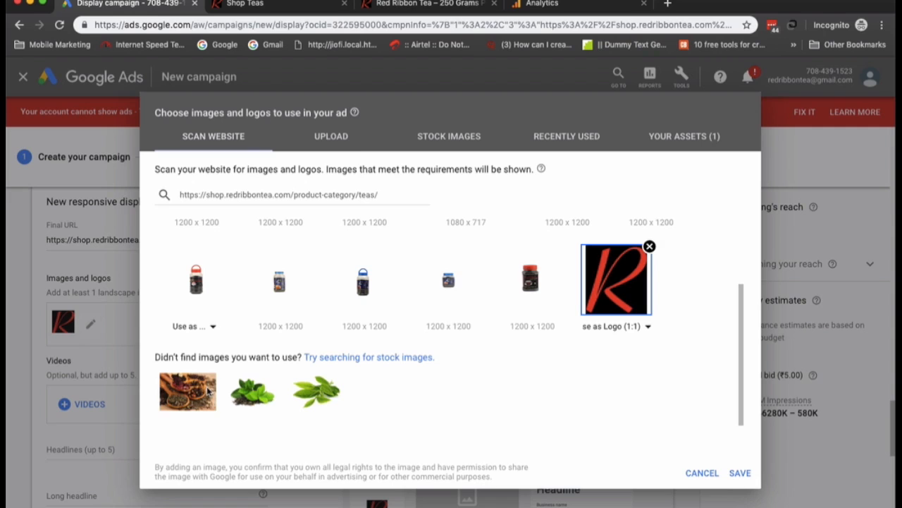
pyautogui.click(204, 395)
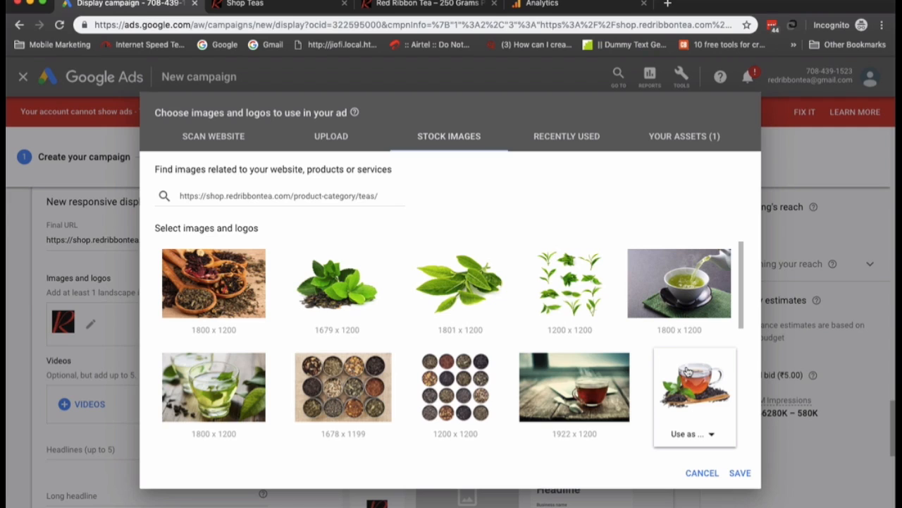
pyautogui.click(694, 434)
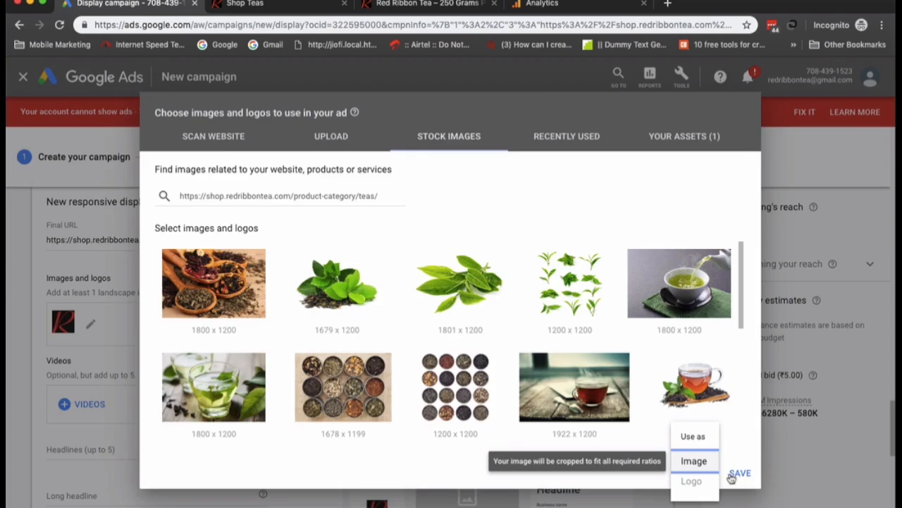
pyautogui.click(695, 462)
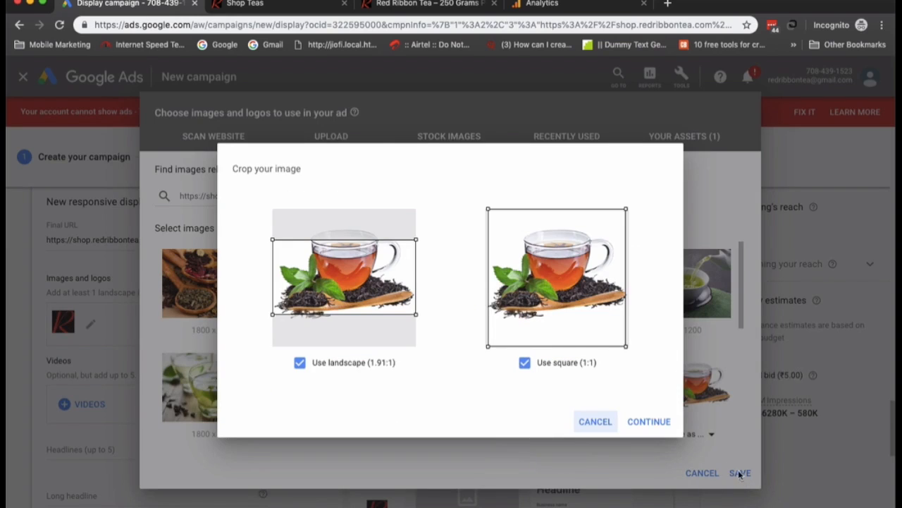
pyautogui.click(371, 365)
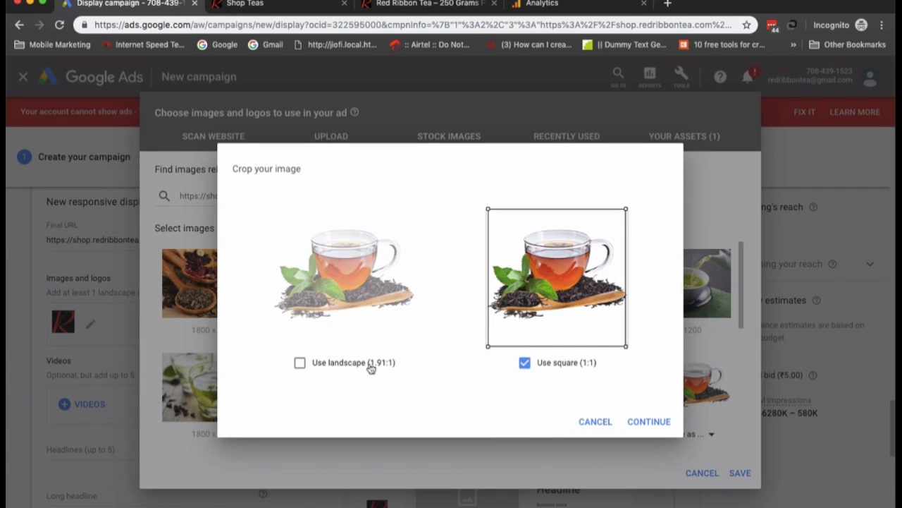
pyautogui.click(647, 421)
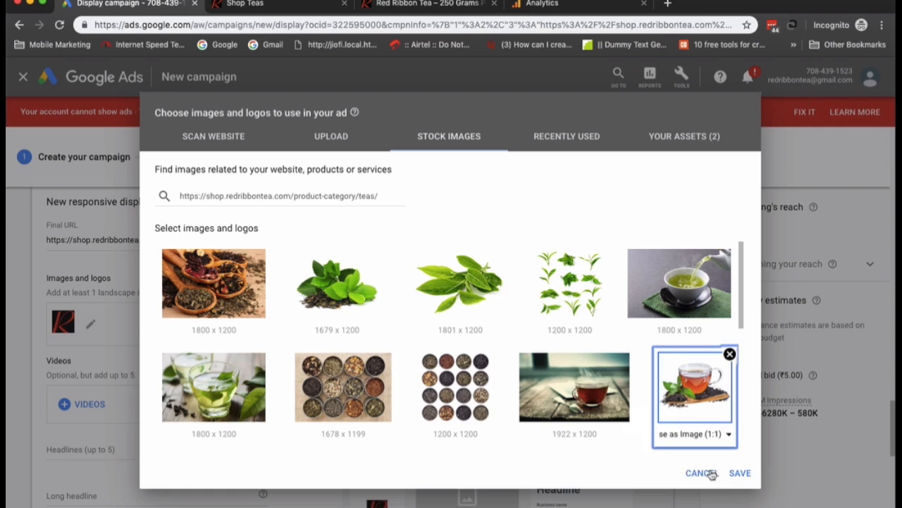
pyautogui.click(740, 473)
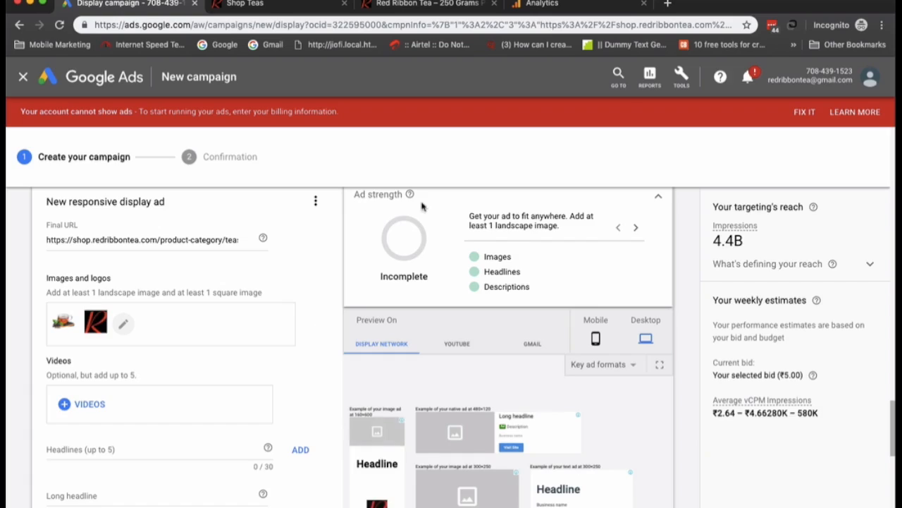
# Remove the red R logo from the ad's selected images and logos
pyautogui.scroll(-1, 274, 425)
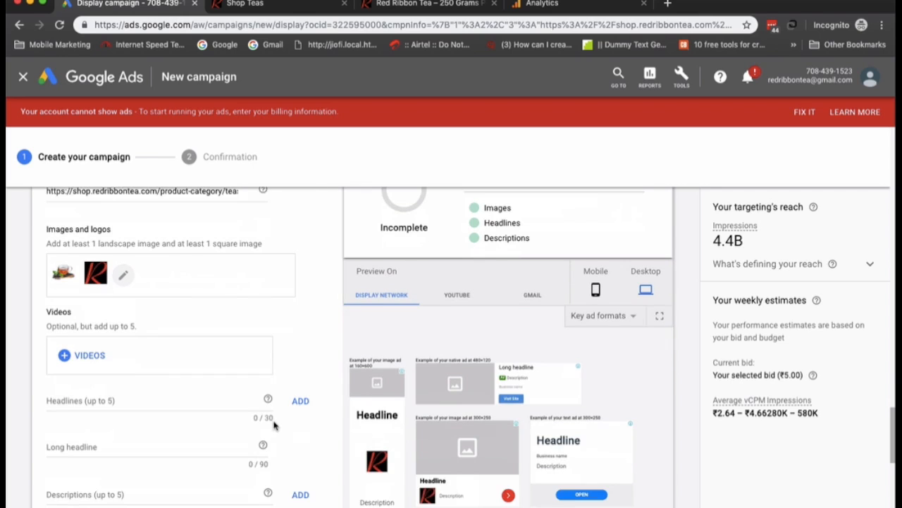
pyautogui.scroll(-1, 274, 425)
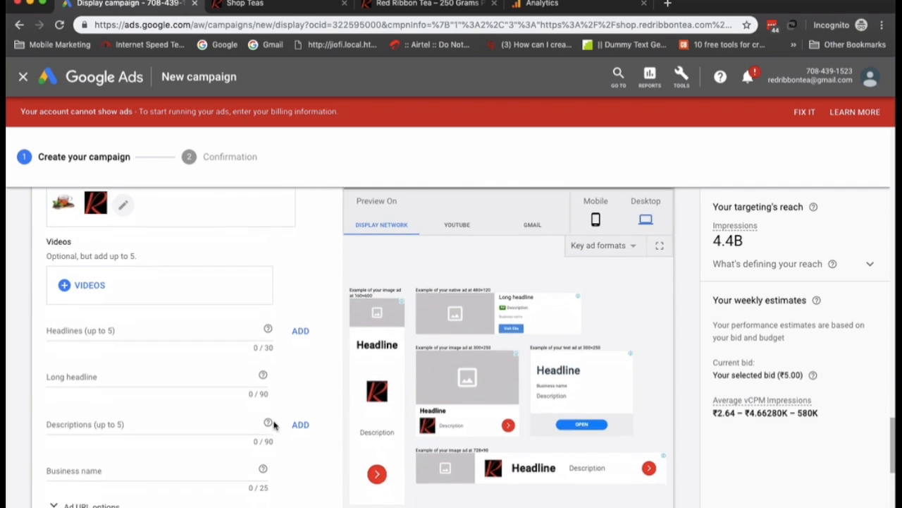
pyautogui.scroll(4, 274, 425)
pyautogui.scroll(-5, 278, 419)
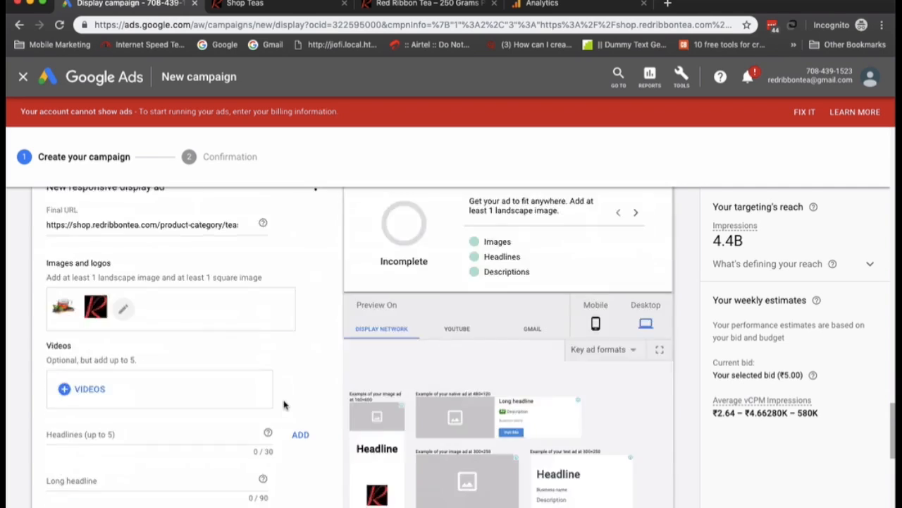
pyautogui.scroll(1, 145, 306)
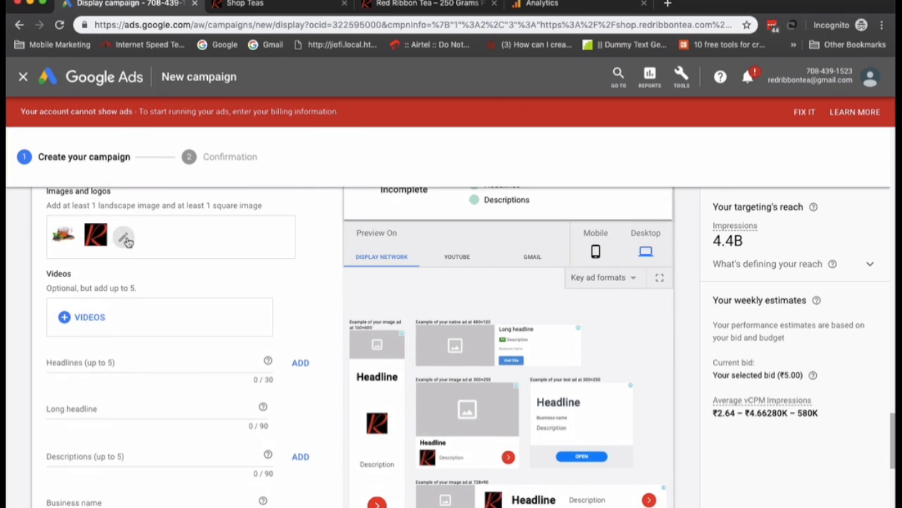
pyautogui.click(122, 237)
pyautogui.click(213, 136)
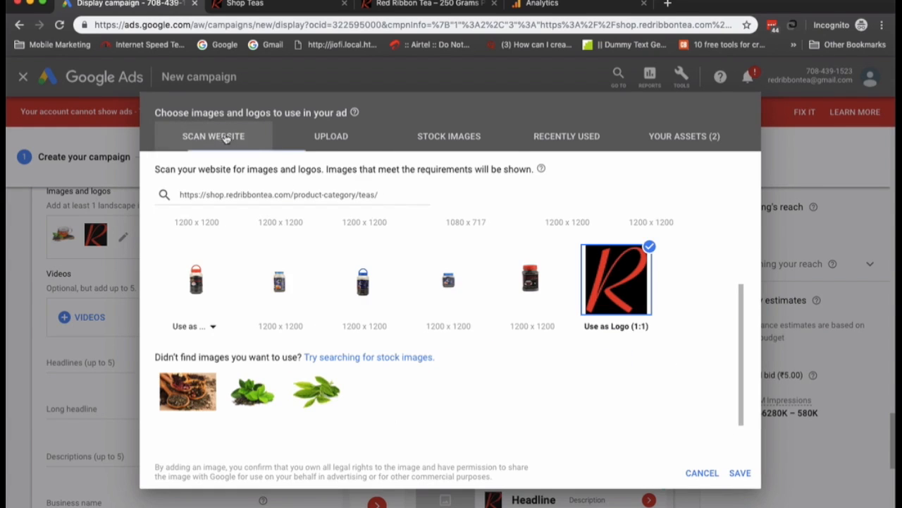
pyautogui.click(650, 246)
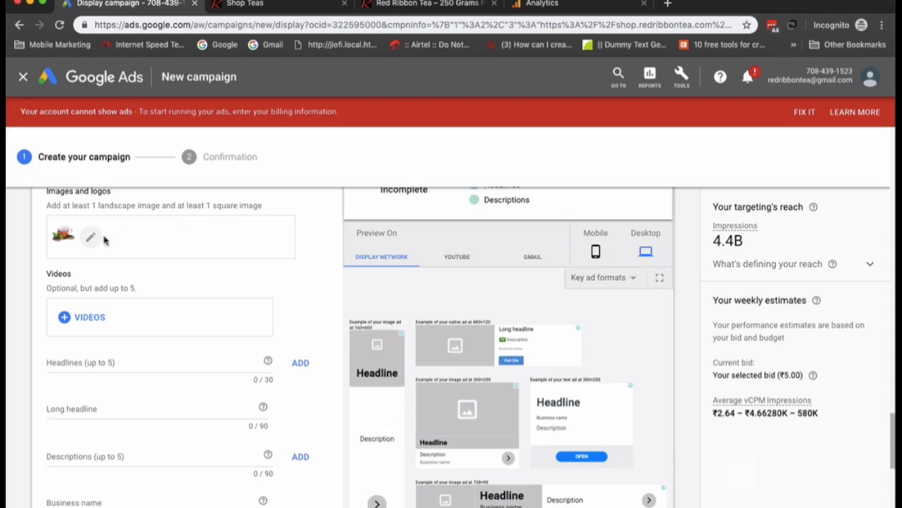
# Compare the ad preview for YouTube, Gmail and the Display Network
pyautogui.scroll(1, 189, 381)
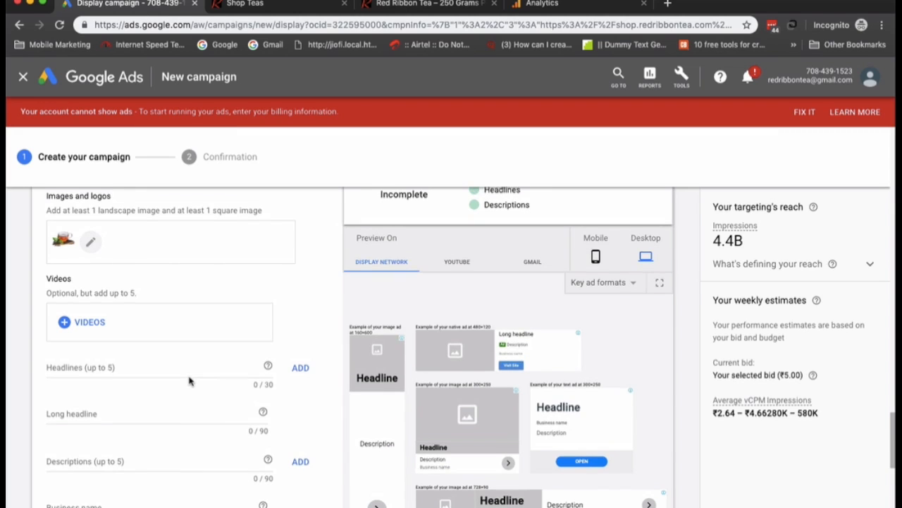
pyautogui.scroll(-2, 212, 373)
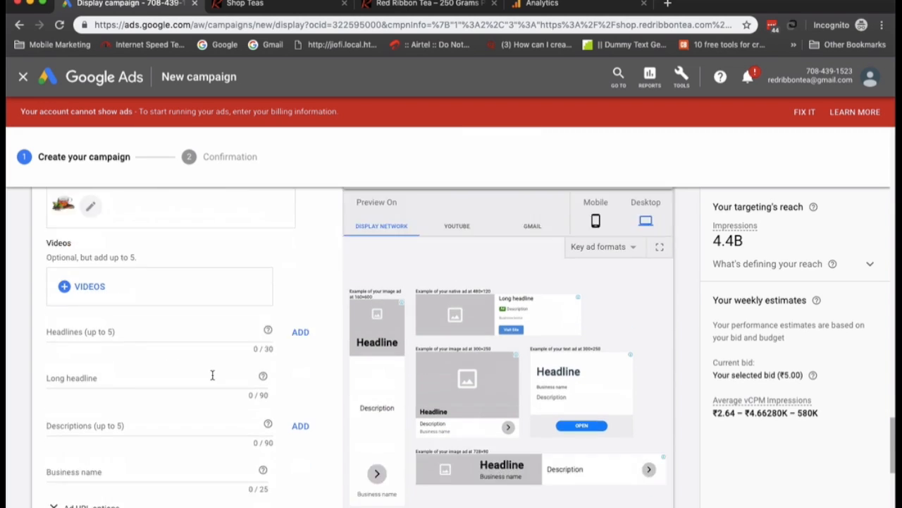
pyautogui.scroll(5, 212, 375)
pyautogui.scroll(-1, 416, 402)
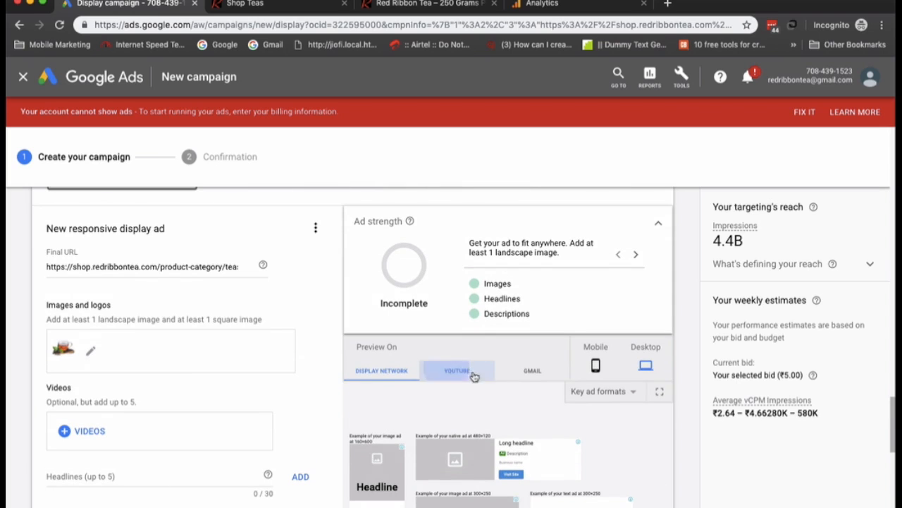
pyautogui.click(453, 371)
pyautogui.click(531, 373)
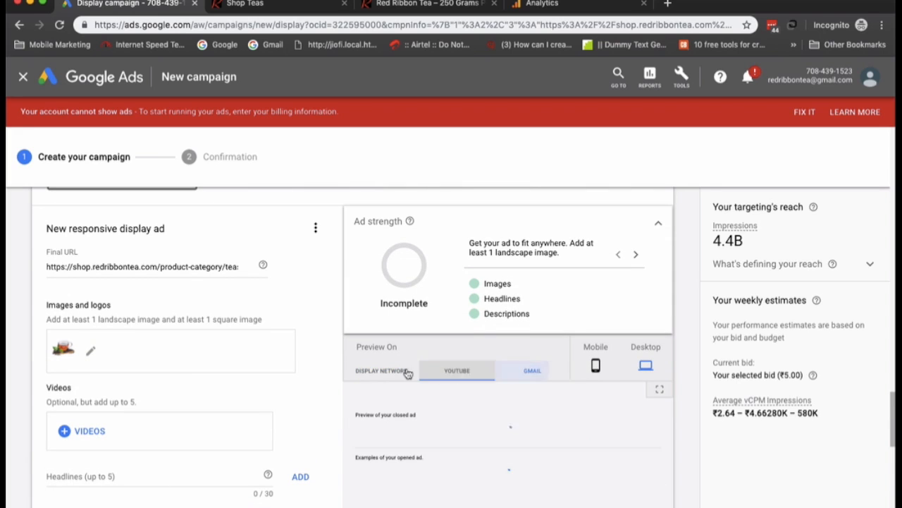
pyautogui.click(386, 374)
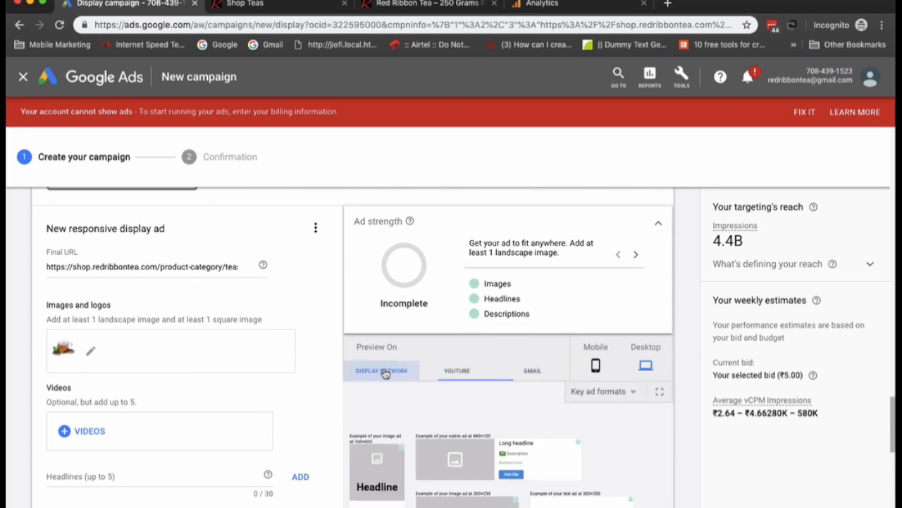
# Check the recently used images and the assets selected for the ad, then save the selection as it is
pyautogui.click(93, 357)
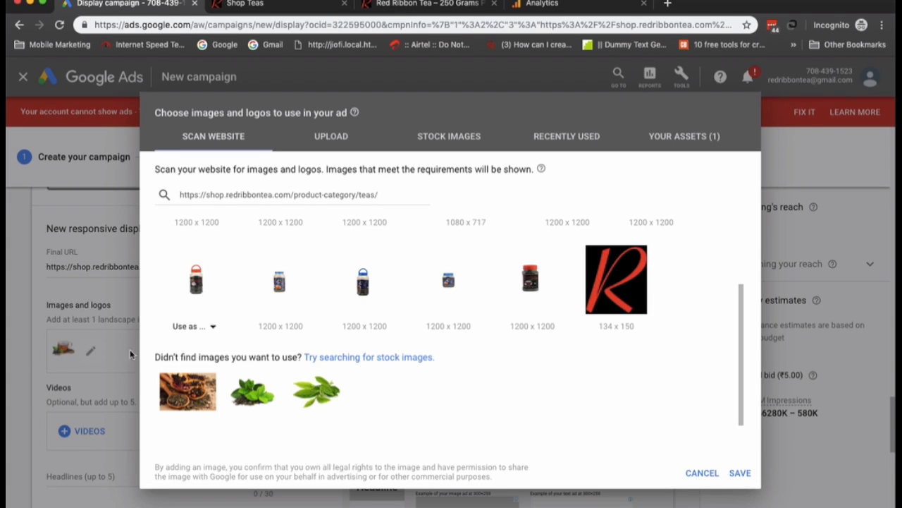
pyautogui.click(564, 140)
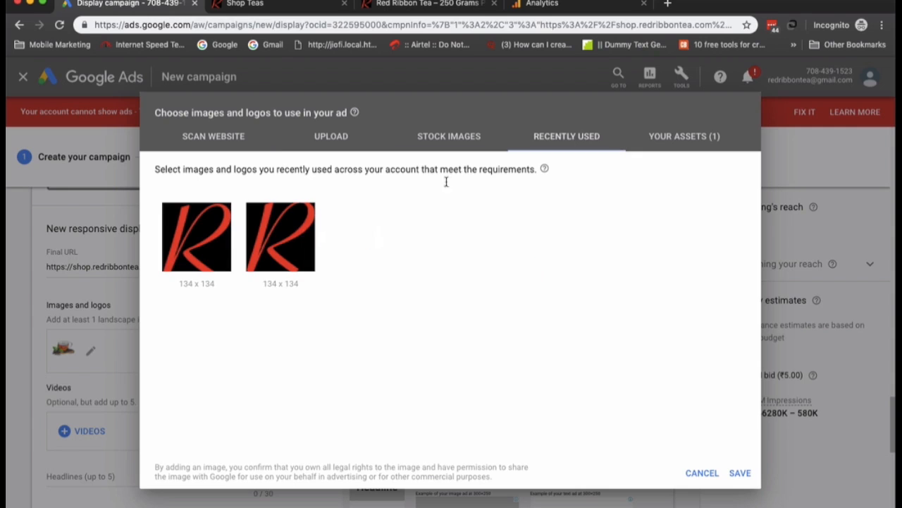
pyautogui.click(699, 143)
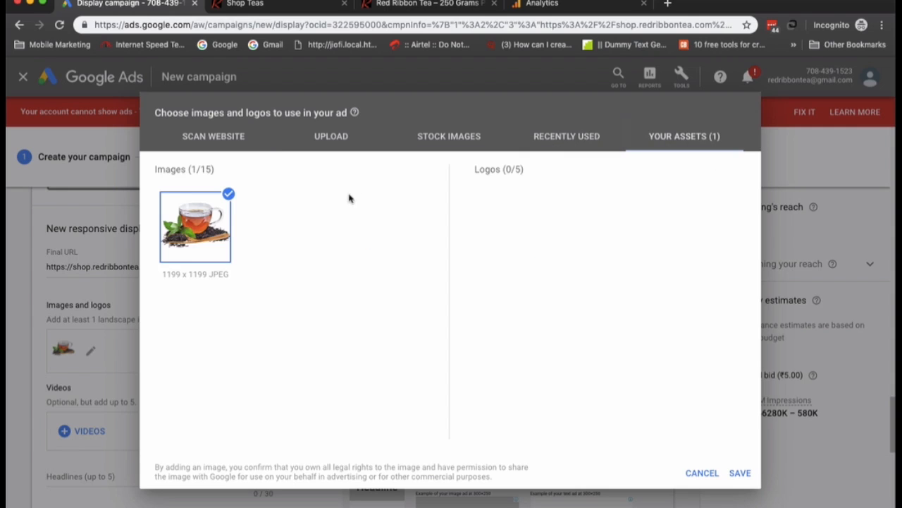
pyautogui.click(742, 472)
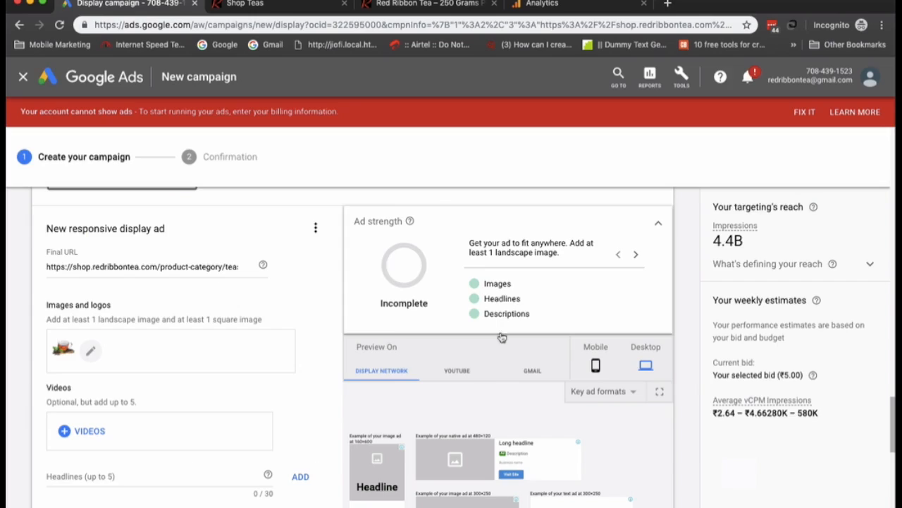
# Switch the Display Network ad preview to mobile
pyautogui.scroll(-1, 192, 471)
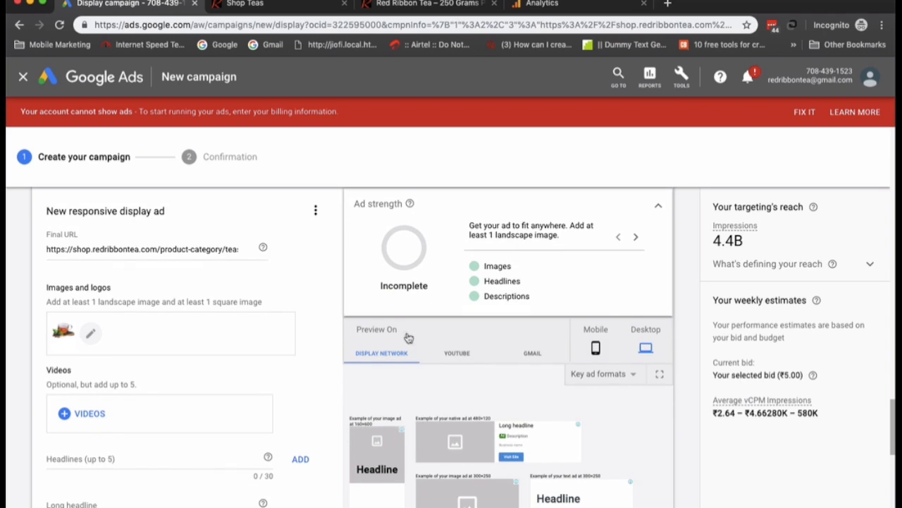
pyautogui.click(601, 358)
pyautogui.scroll(-3, 206, 458)
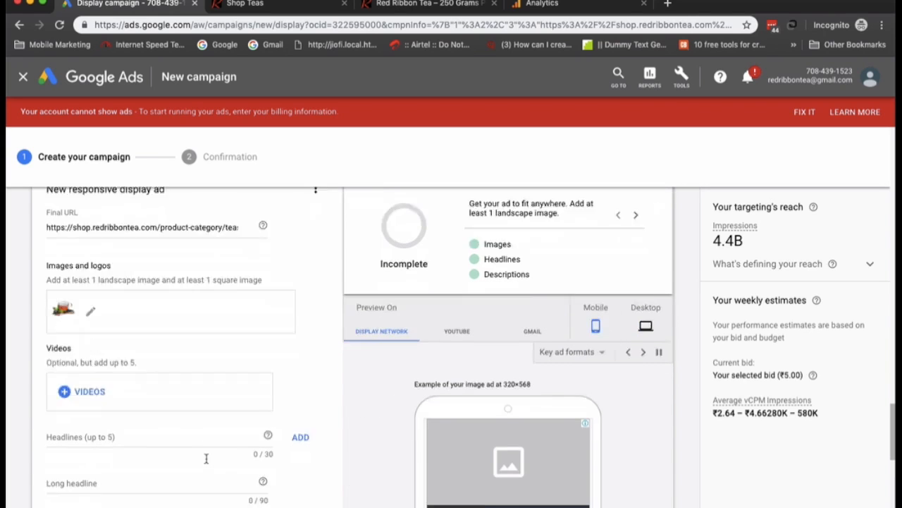
# Add the red R logo from the website scan as a 1:1 logo and save the ad's image selection
pyautogui.click(90, 241)
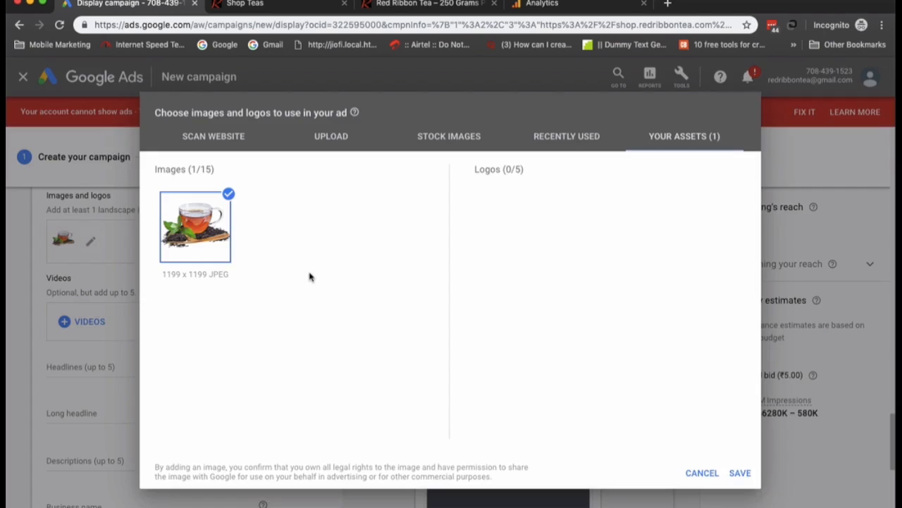
pyautogui.click(331, 136)
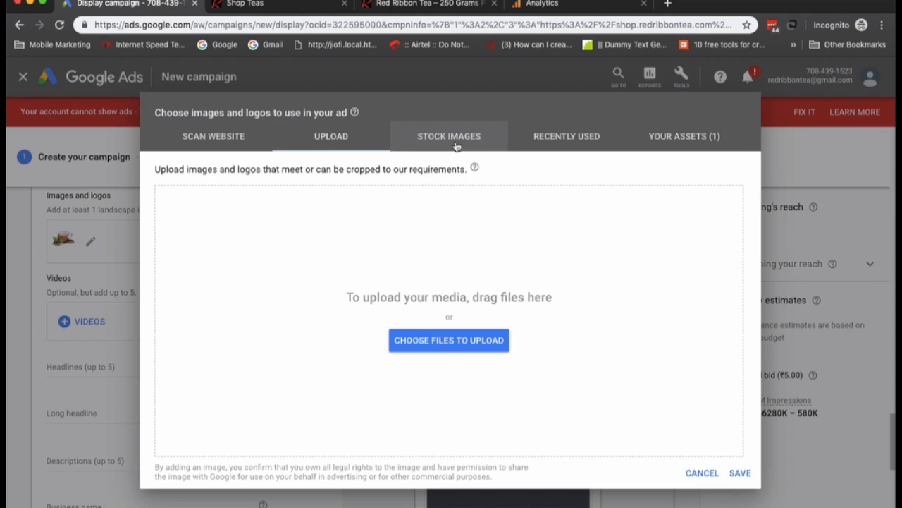
pyautogui.click(493, 140)
pyautogui.click(680, 137)
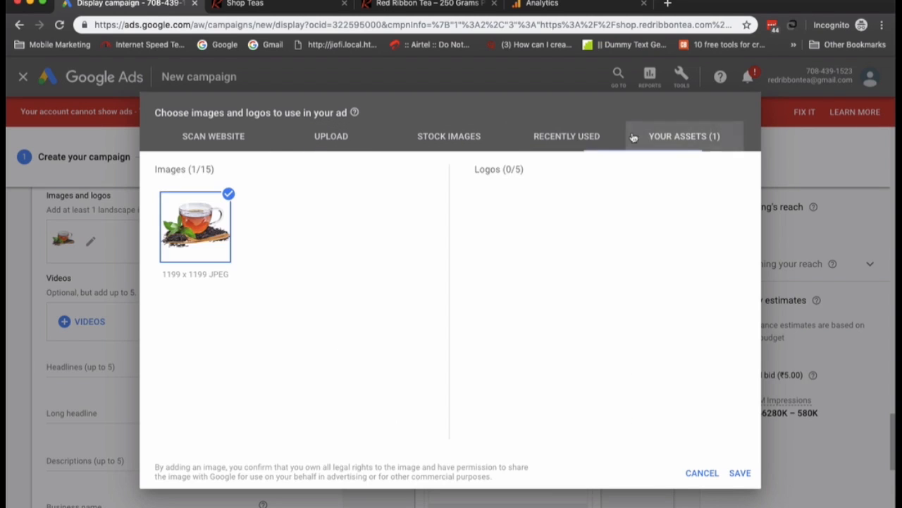
pyautogui.click(204, 144)
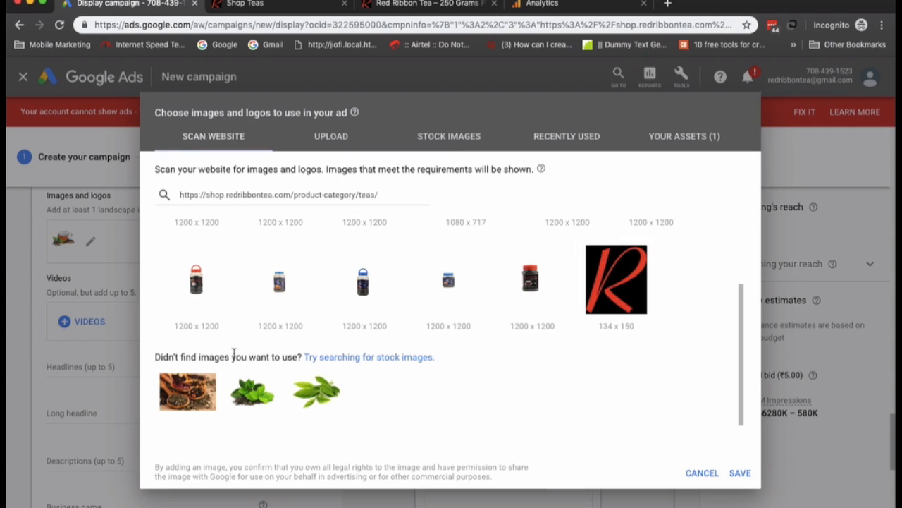
pyautogui.click(616, 326)
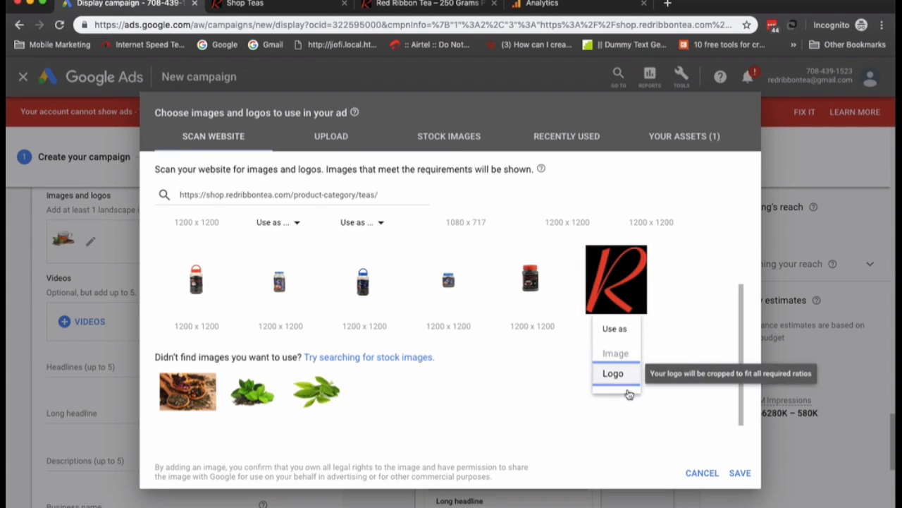
pyautogui.click(610, 376)
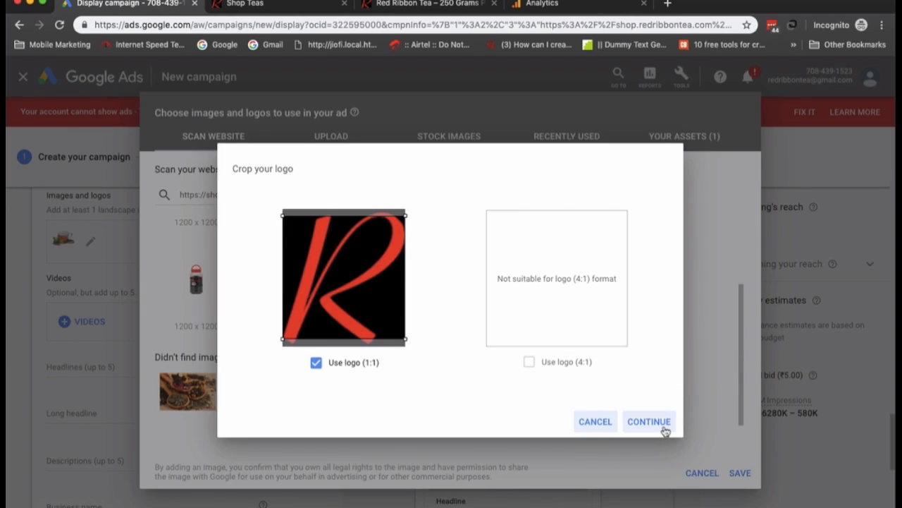
pyautogui.click(662, 424)
pyautogui.click(740, 473)
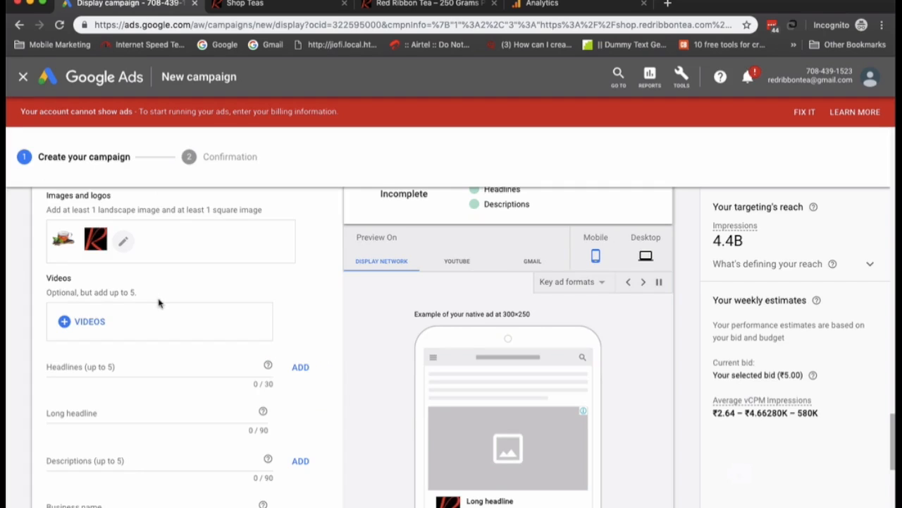
# Check the ad preview on YouTube and Gmail, then show the Display Network preview for desktop
pyautogui.scroll(-1, 405, 418)
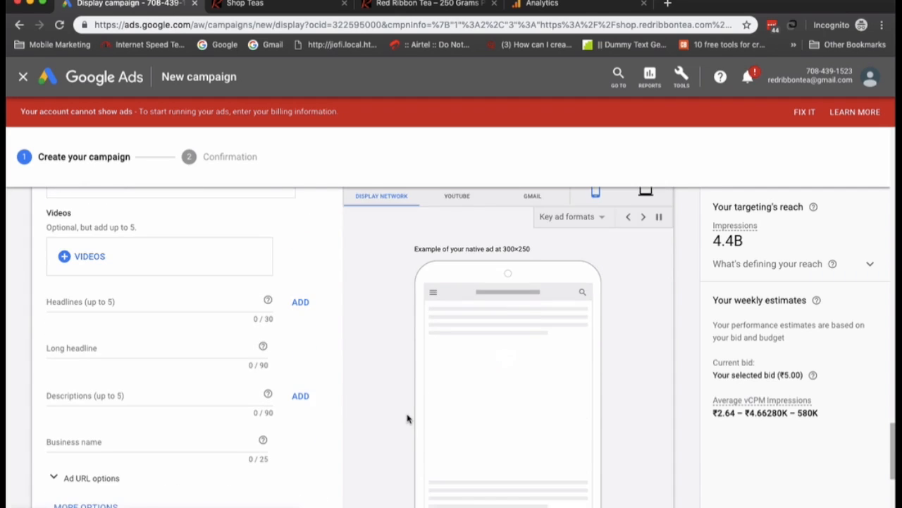
pyautogui.scroll(3, 385, 420)
pyautogui.scroll(-2, 391, 455)
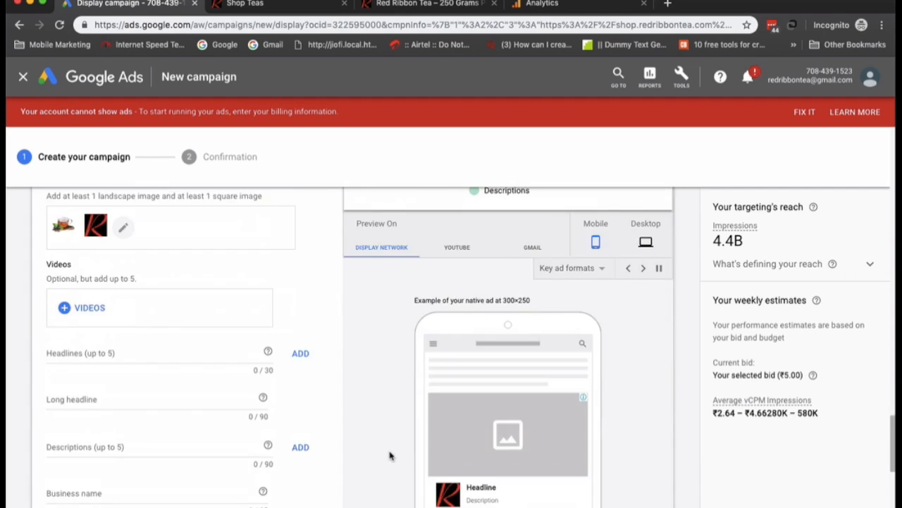
pyautogui.scroll(1, 435, 369)
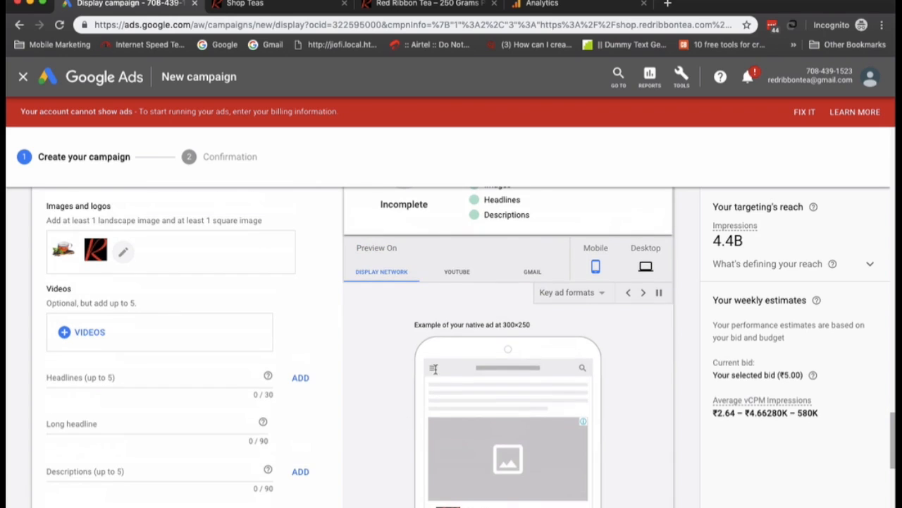
pyautogui.click(456, 270)
pyautogui.click(532, 272)
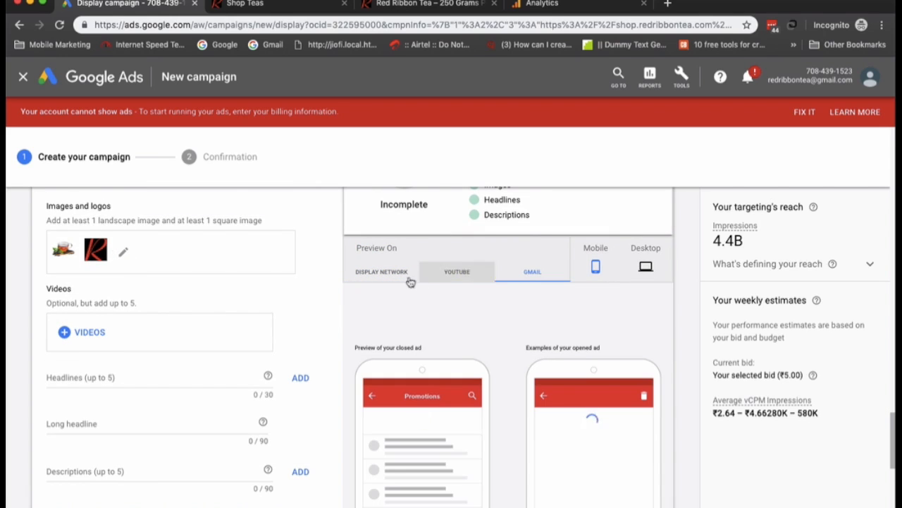
pyautogui.click(386, 272)
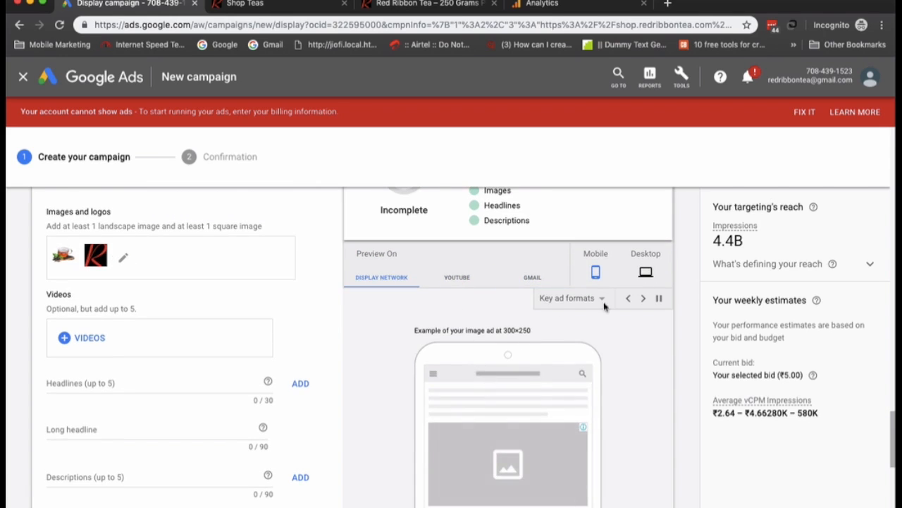
pyautogui.click(645, 268)
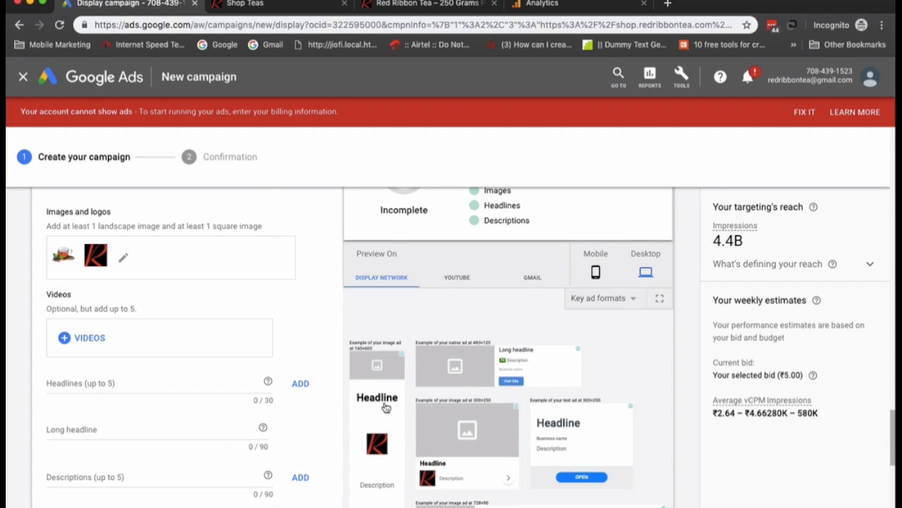
pyautogui.scroll(3, 385, 408)
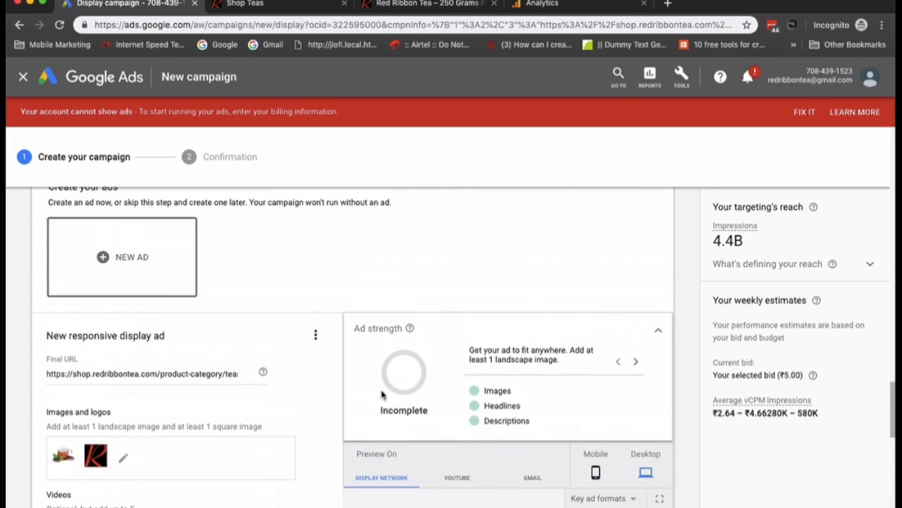
pyautogui.scroll(-4, 381, 394)
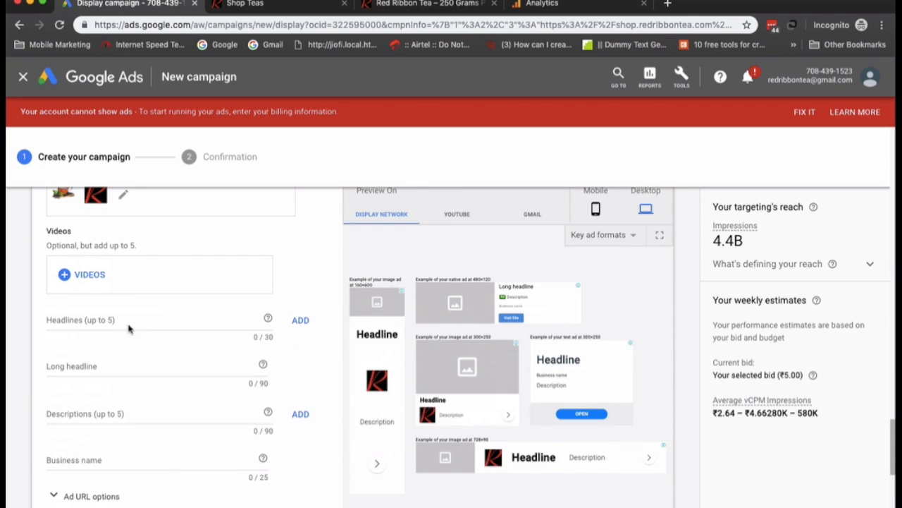
# Enter "Fresh Finest Pure Assam Tea" as the ad's first headline
pyautogui.click(132, 318)
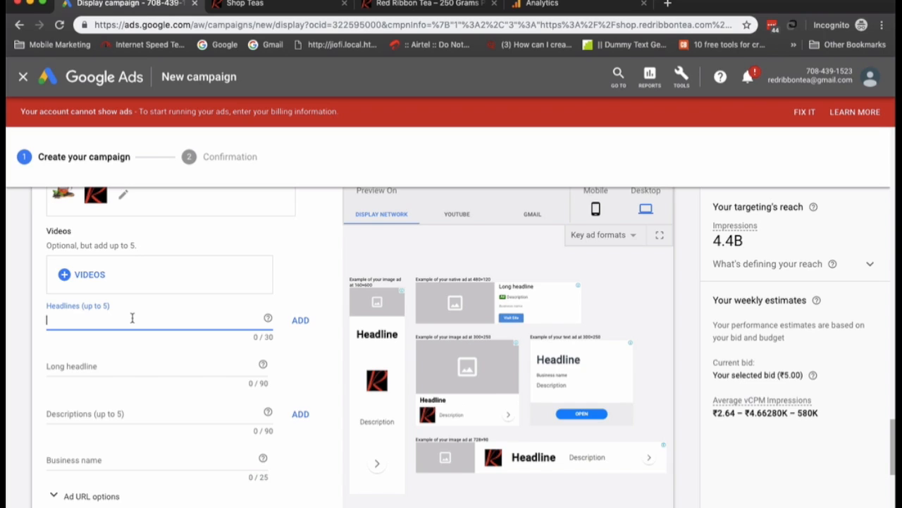
pyautogui.write('Fres')
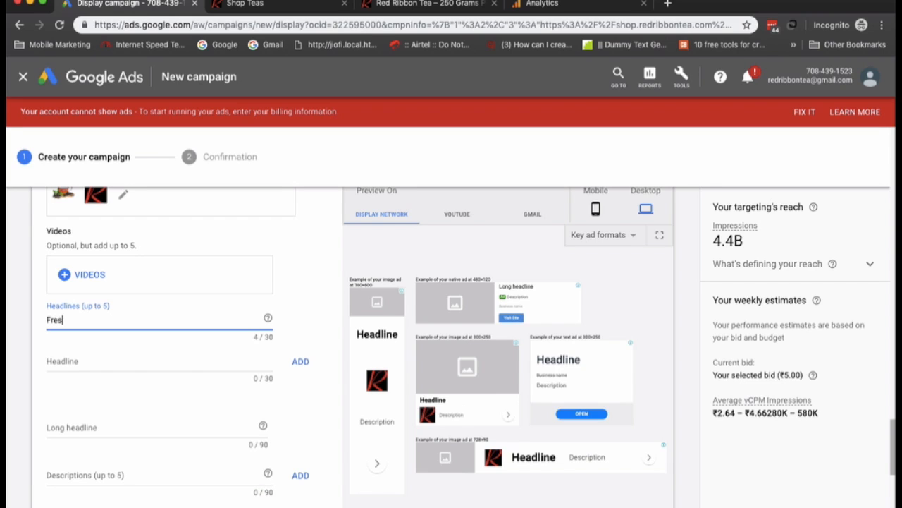
pyautogui.write('h')
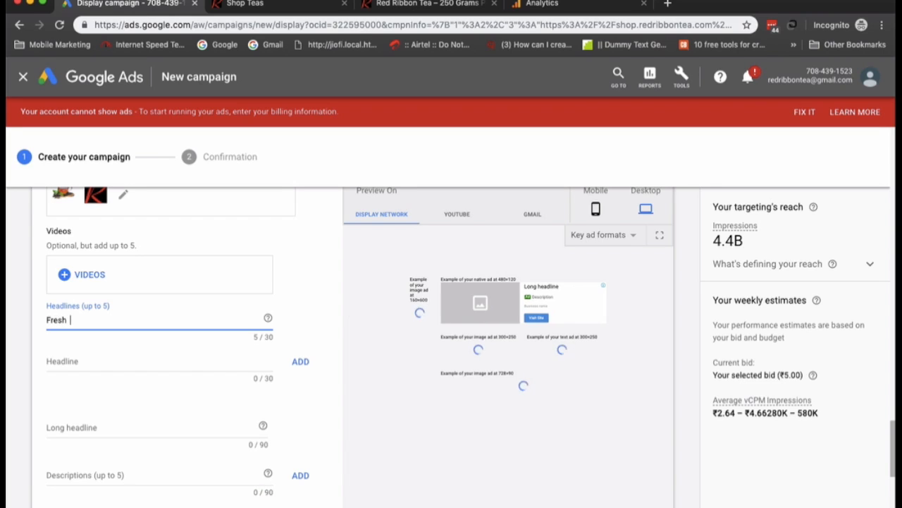
pyautogui.write('  Finest Pure Assa')
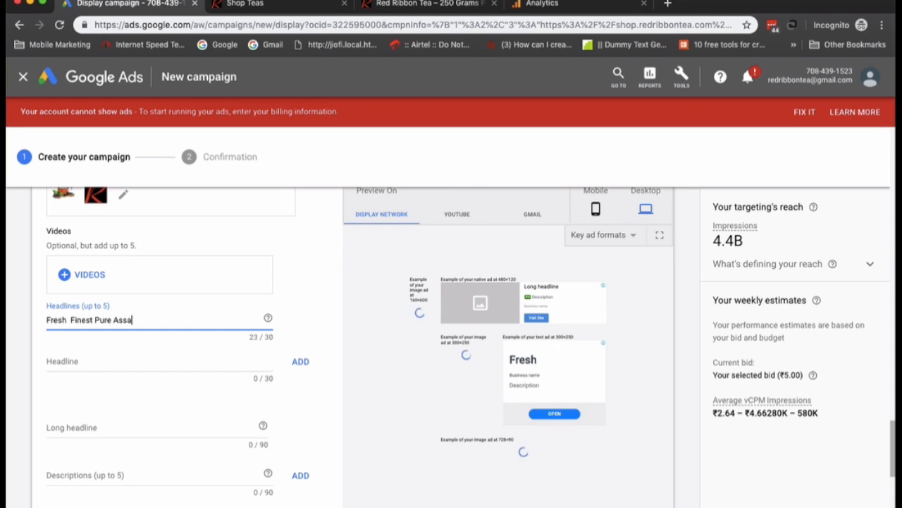
pyautogui.write('m Tea')
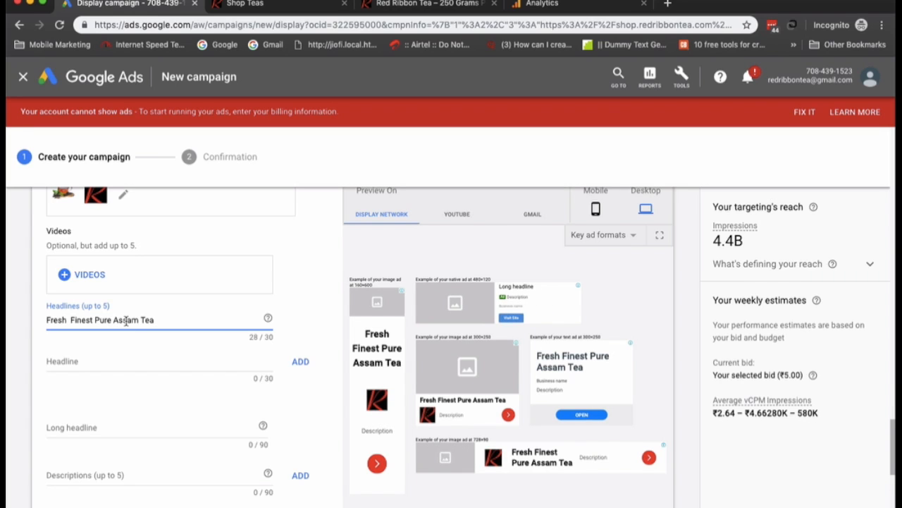
# Try adding "High Grown" before "Assam Tea" in the first headline, and remove the added words again
pyautogui.write('High Grown')
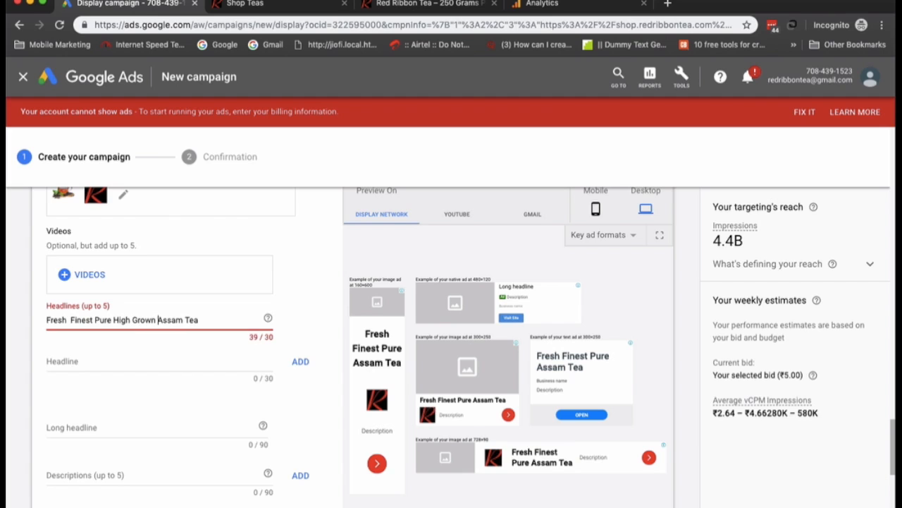
pyautogui.doubleClick(140, 320)
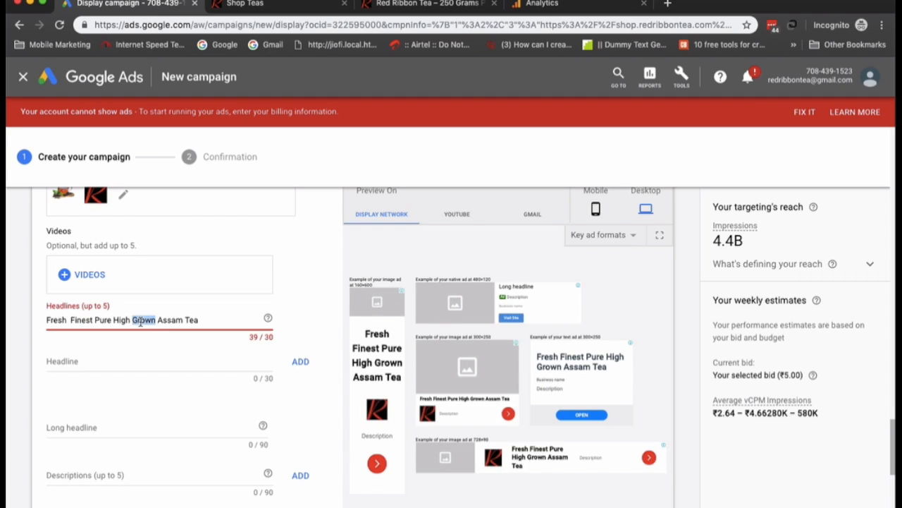
pyautogui.press('BackSpace')
pyautogui.press('BackSpace')
pyautogui.press('BackSpace')
pyautogui.press('BackSpace')
pyautogui.press('BackSpace')
pyautogui.press('BackSpace')
pyautogui.press('BackSpace')
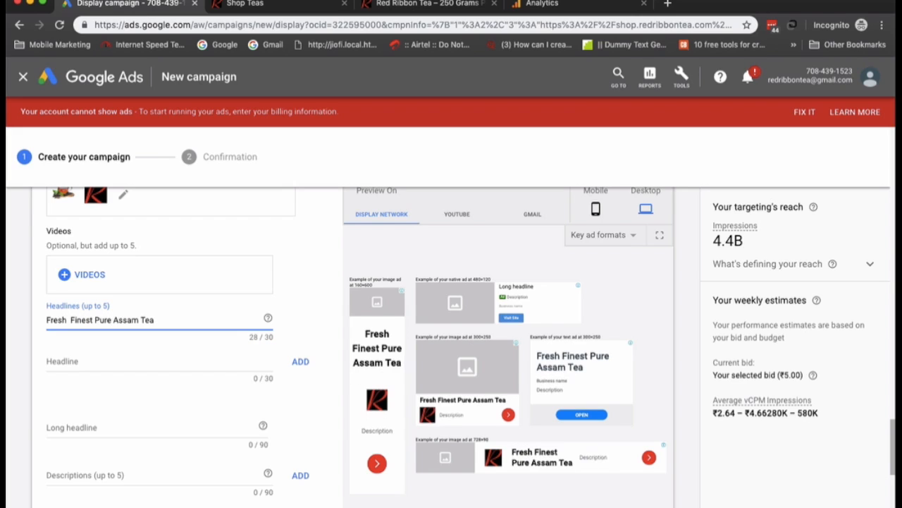
# Enter "High Grown Assam Tea" as the ad's second headline
pyautogui.click(109, 360)
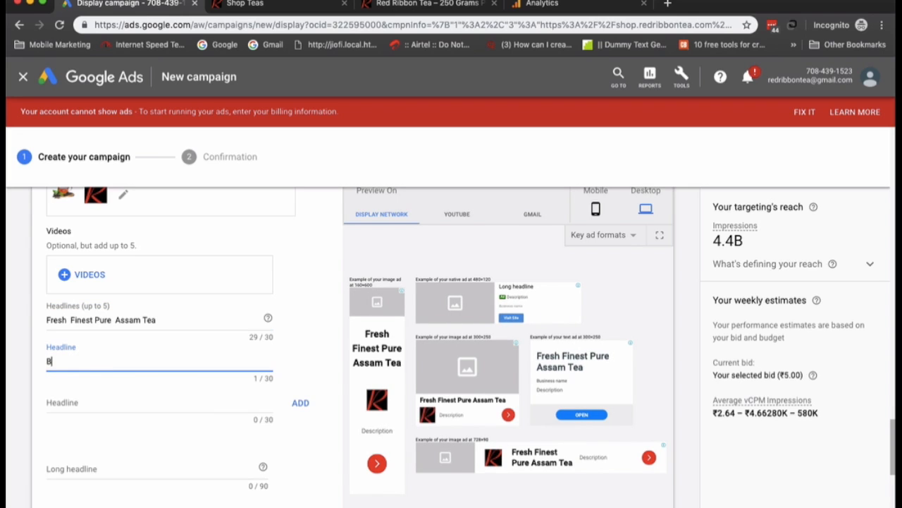
pyautogui.write('High Grown Assam Tea')
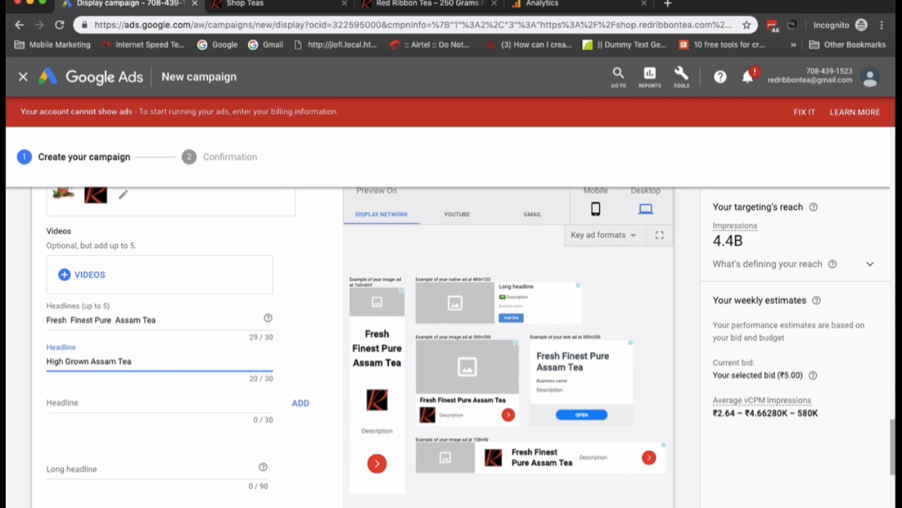
pyautogui.click(98, 405)
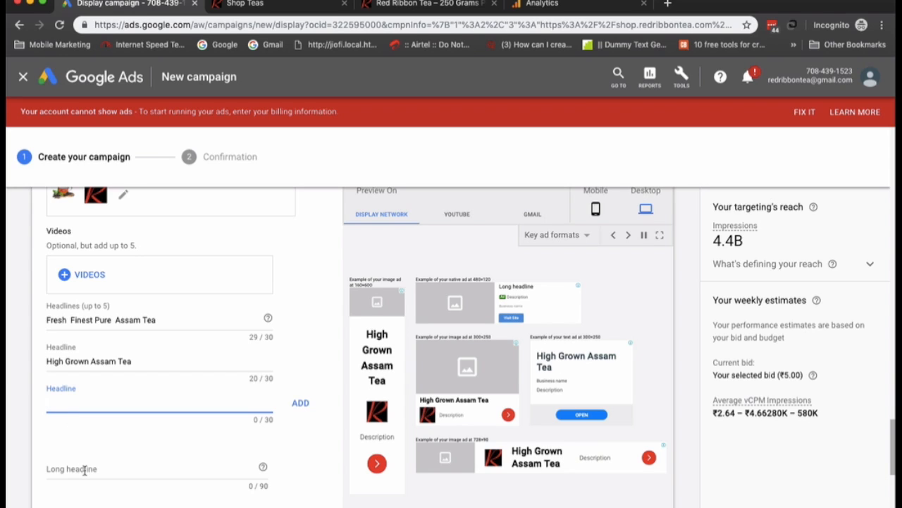
# Copy "Red Ribbon is our premium product, a blend of High Grown Assam Tea leaves" from the 250 Grams Poly Pack page into the long headline
pyautogui.click(84, 471)
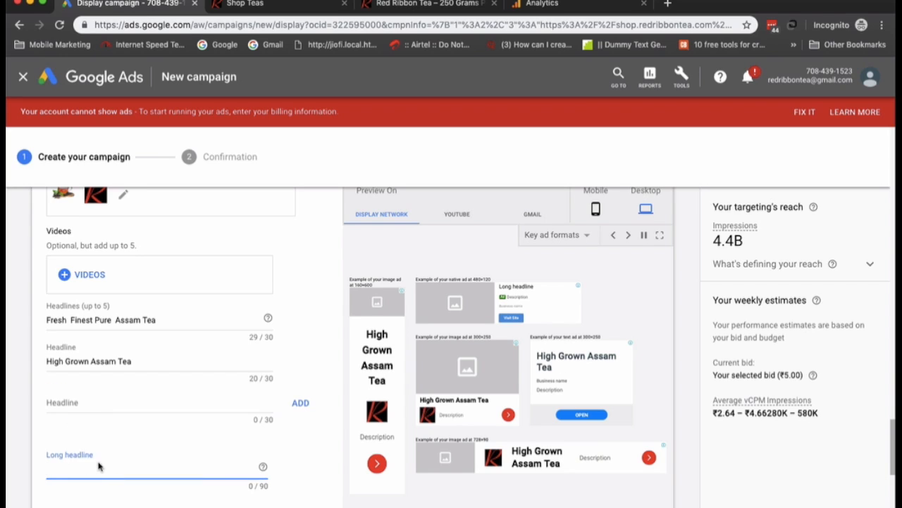
pyautogui.click(295, 4)
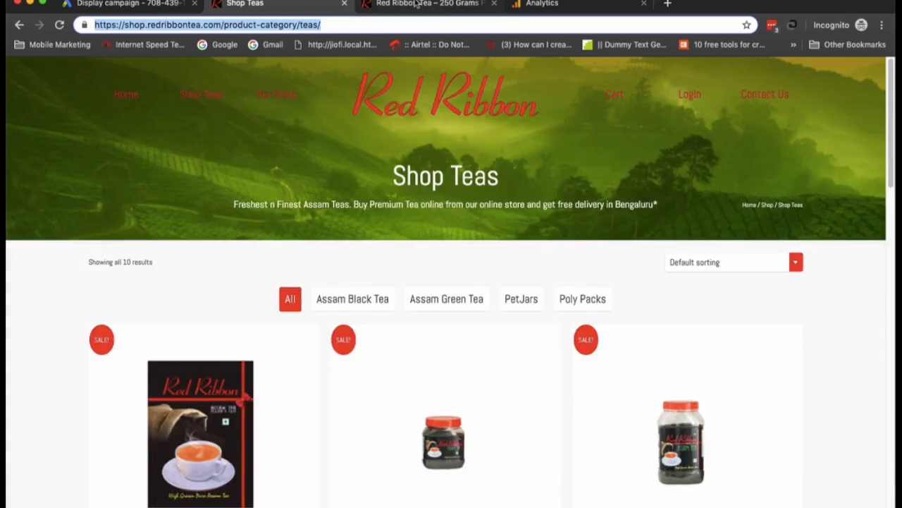
pyautogui.click(418, 4)
pyautogui.click(726, 336)
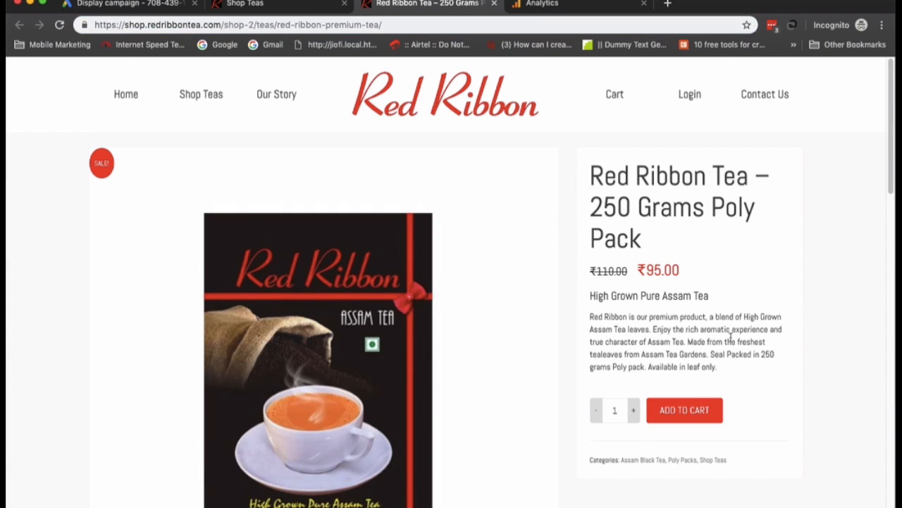
pyautogui.moveTo(649, 328); pyautogui.dragTo(580, 324)
pyautogui.press('super+c')
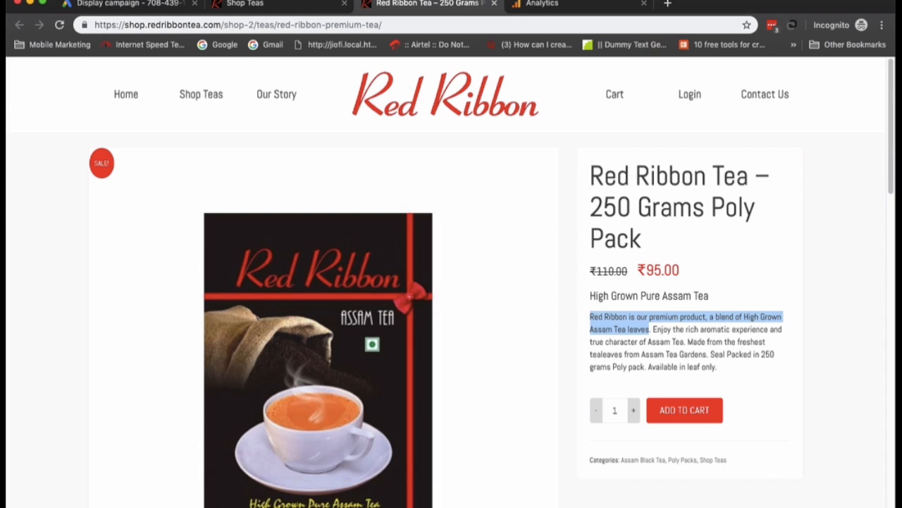
pyautogui.click(126, 4)
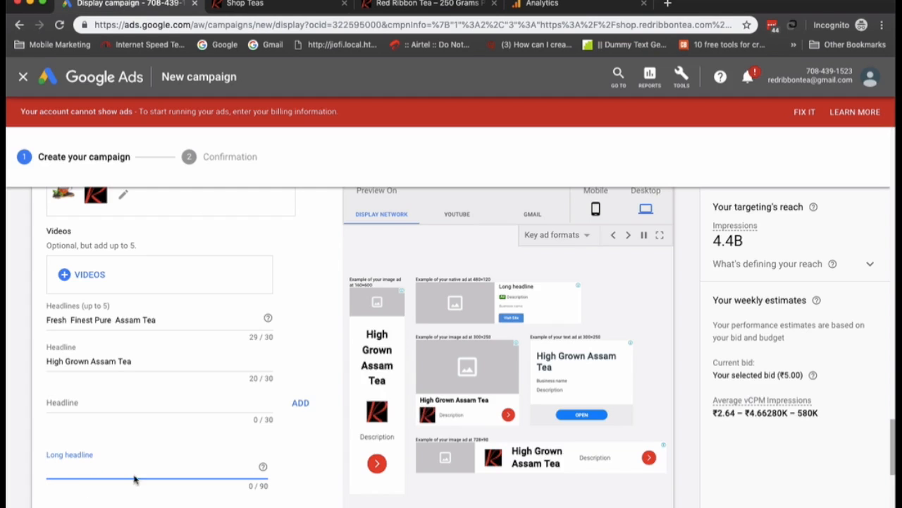
pyautogui.press('super+v')
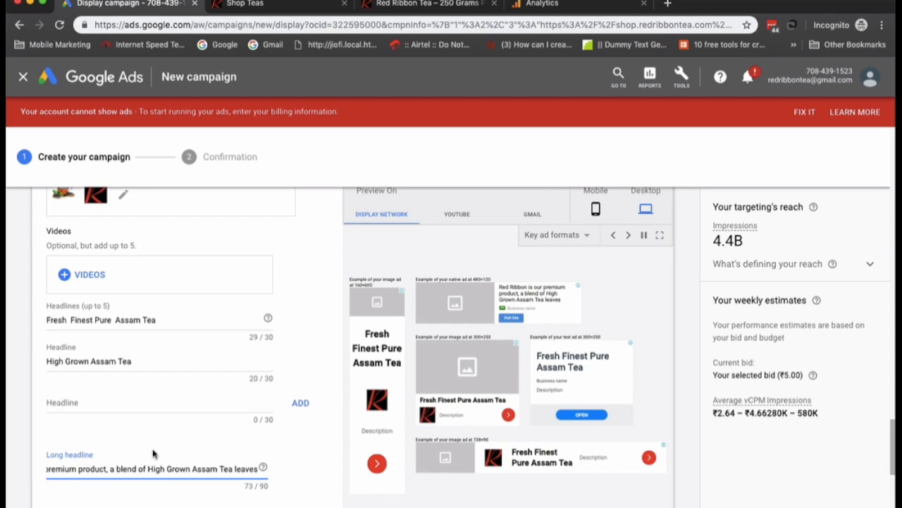
# Replace "our" with "a" in the long headline so it begins "Red Ribbon is a premium product"
pyautogui.scroll(-6, 155, 444)
pyautogui.scroll(1, 141, 293)
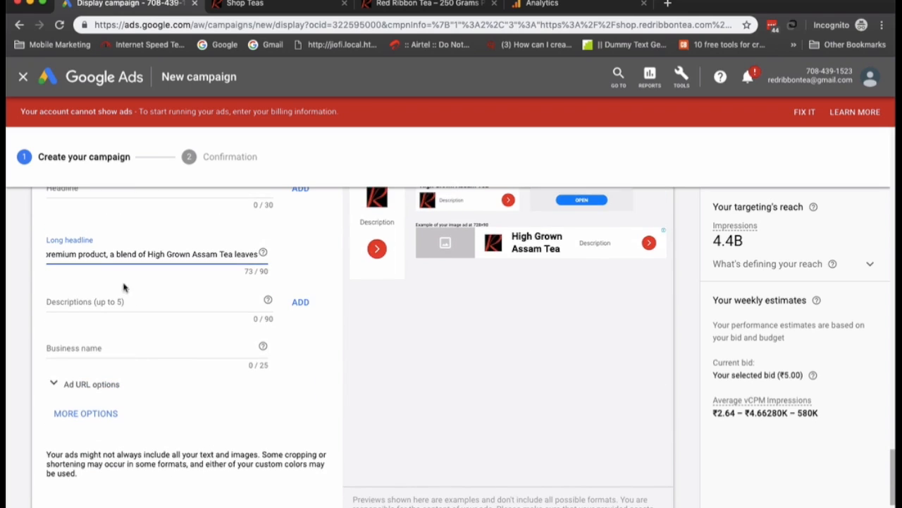
pyautogui.moveTo(83, 252); pyautogui.dragTo(26, 255)
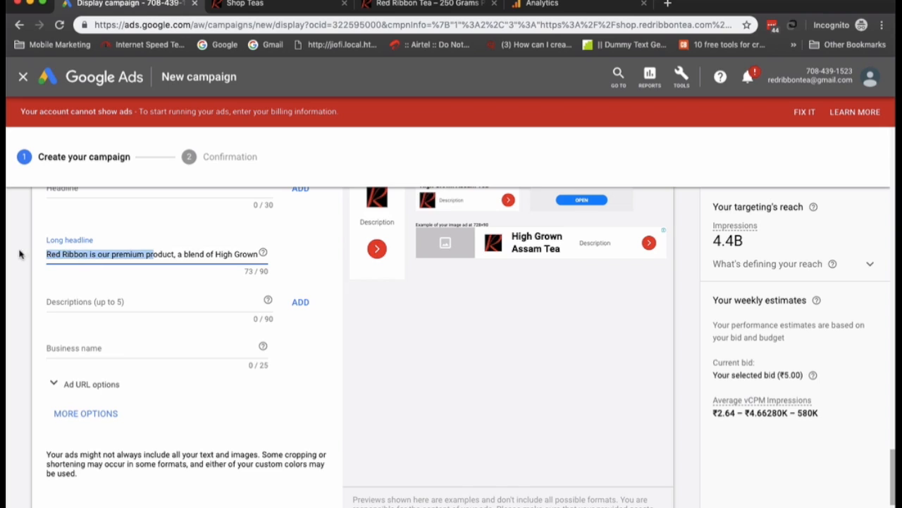
pyautogui.doubleClick(103, 254)
pyautogui.write('a')
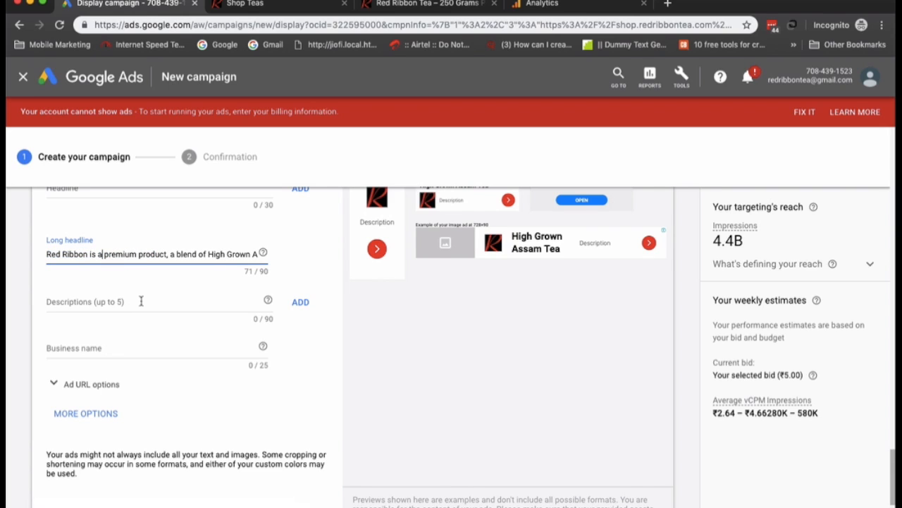
# Enter "Red Ribbon Tea Corp" as the business name of the responsive display ad
pyautogui.click(126, 349)
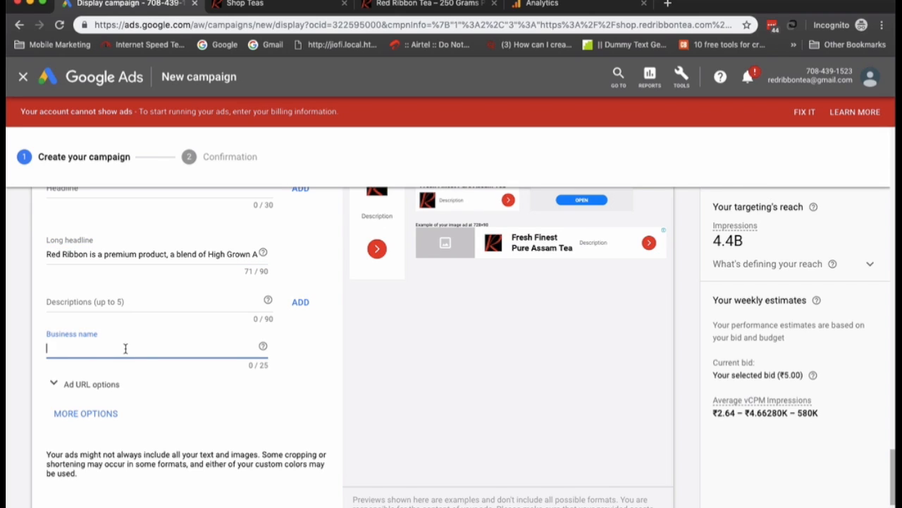
pyautogui.write('Red Ribbon Tea Corp')
pyautogui.click(166, 416)
# Preview the ad on mobile for the Display Network, YouTube and Gmail
pyautogui.scroll(5, 167, 413)
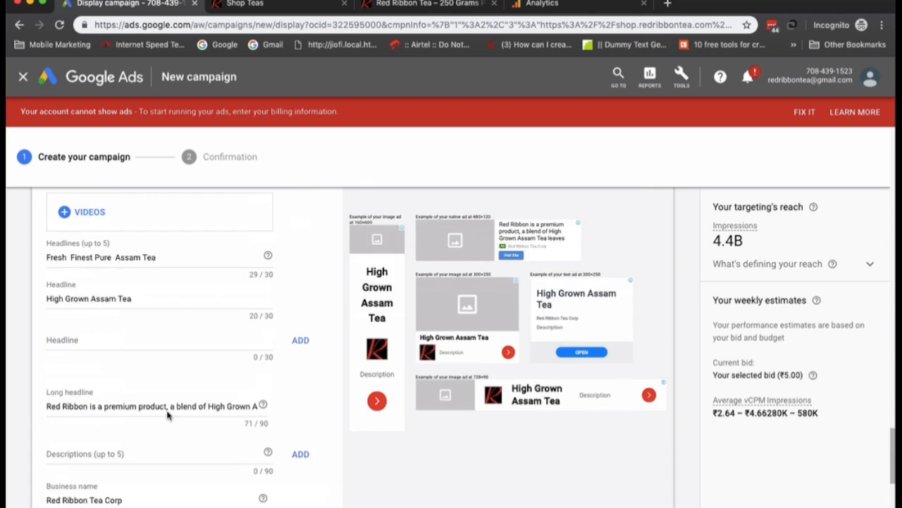
pyautogui.click(596, 305)
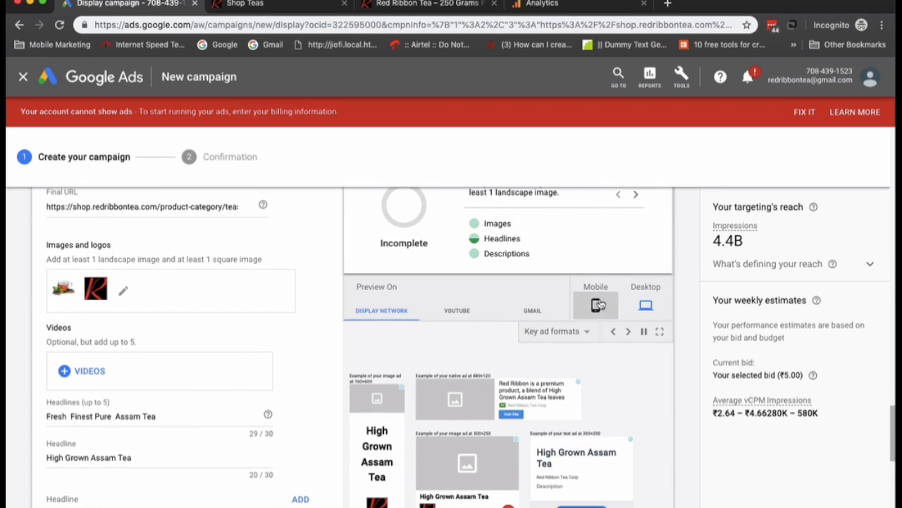
pyautogui.scroll(-3, 498, 426)
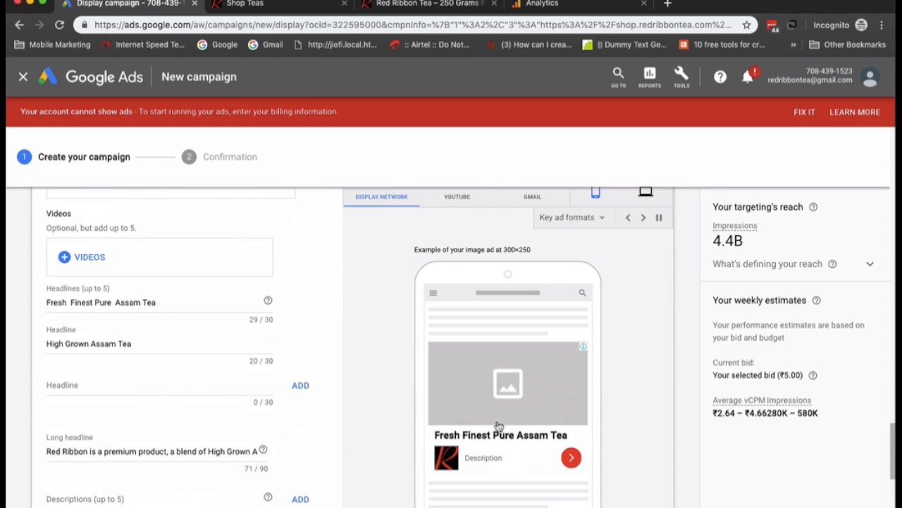
pyautogui.scroll(3, 365, 376)
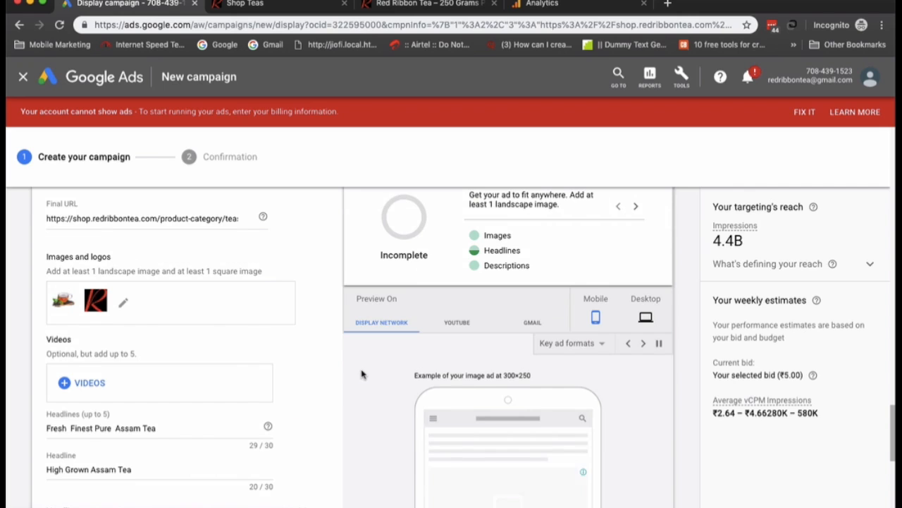
pyautogui.scroll(-2, 345, 381)
pyautogui.scroll(-9, 343, 383)
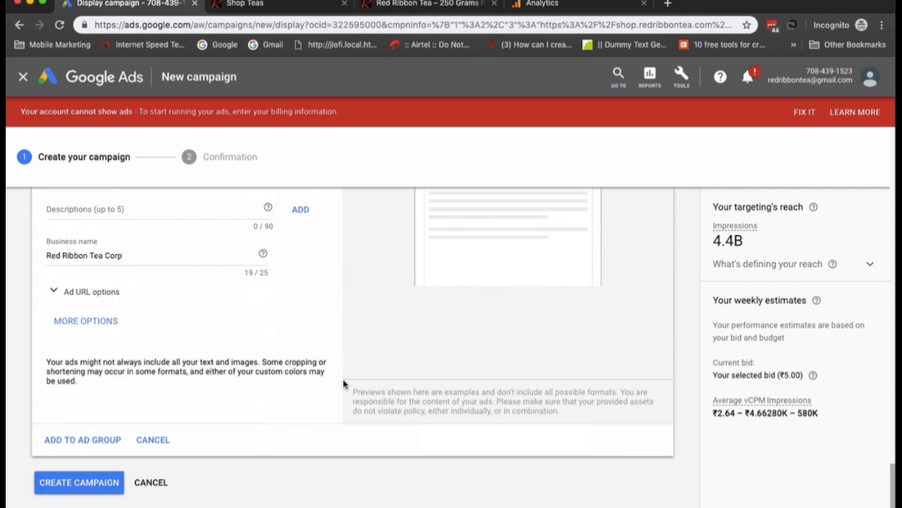
pyautogui.scroll(9, 343, 384)
pyautogui.click(457, 222)
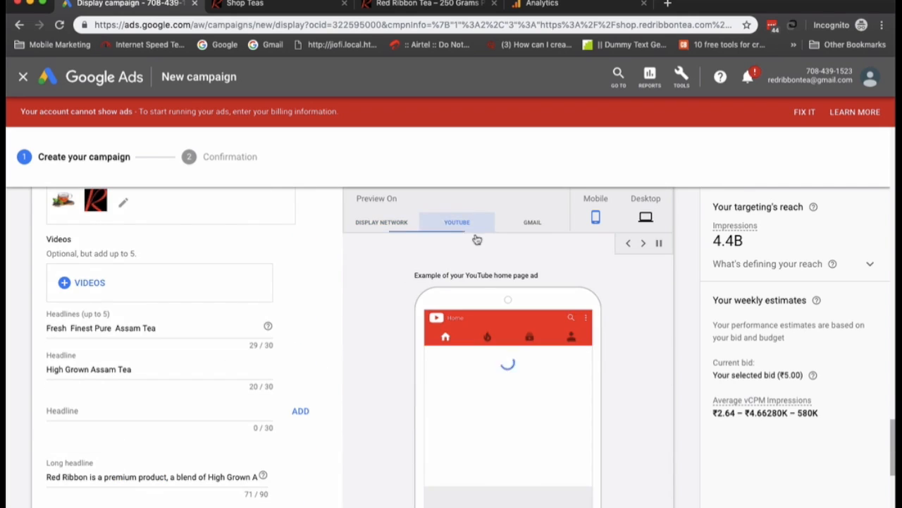
pyautogui.click(518, 224)
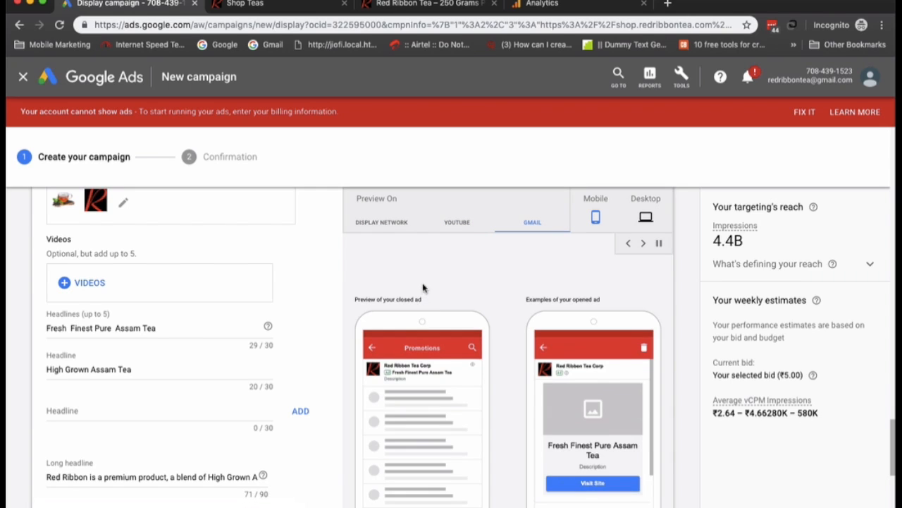
# Switch the Gmail ad preview to desktop, view it at full size and close the full-size preview
pyautogui.click(643, 215)
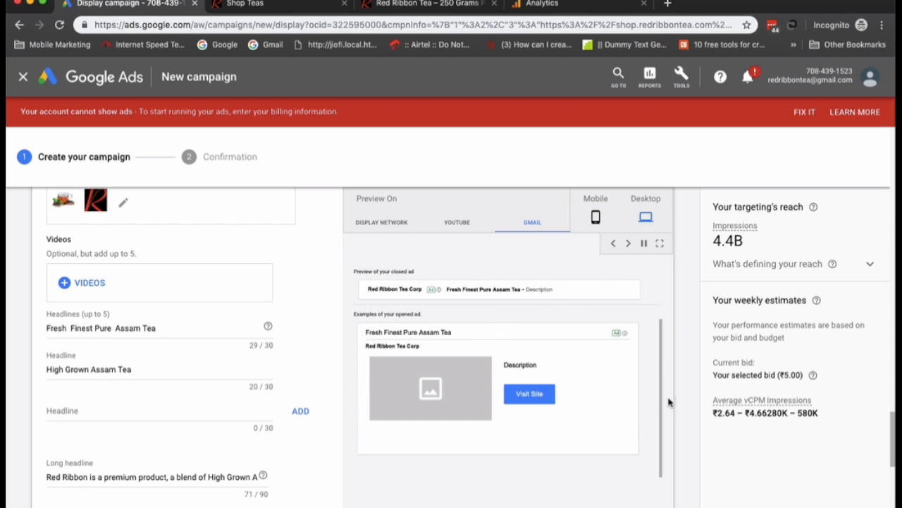
pyautogui.click(660, 243)
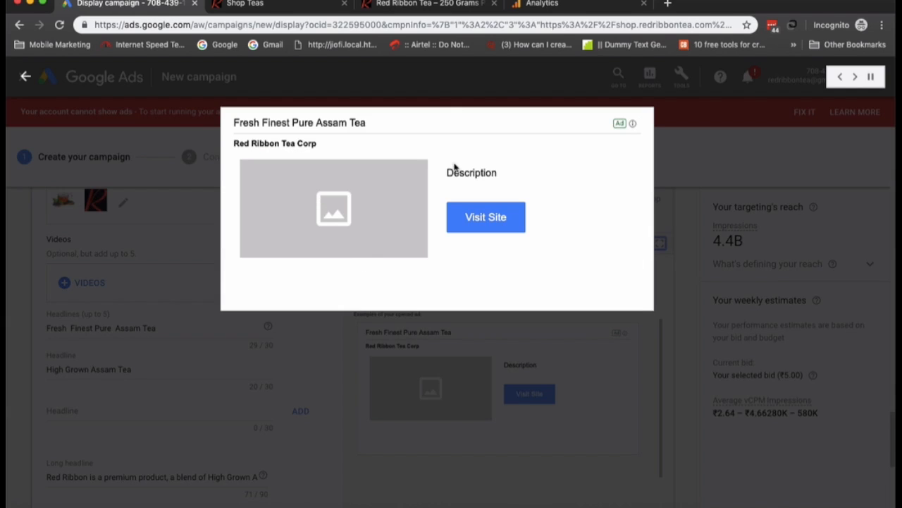
pyautogui.click(674, 180)
pyautogui.click(509, 356)
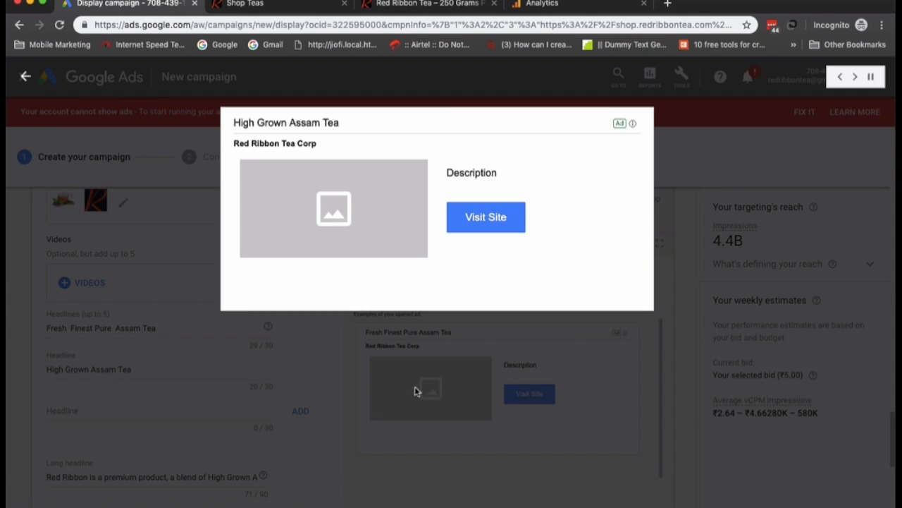
pyautogui.click(28, 79)
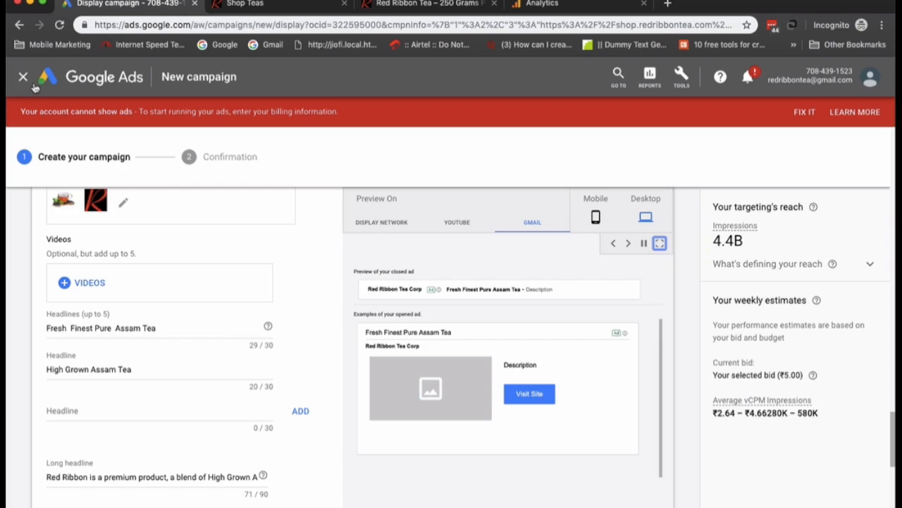
# Reopen the full desktop preview of the Gmail ad, step through its variants, resume playback and return to the form
pyautogui.scroll(1, 592, 311)
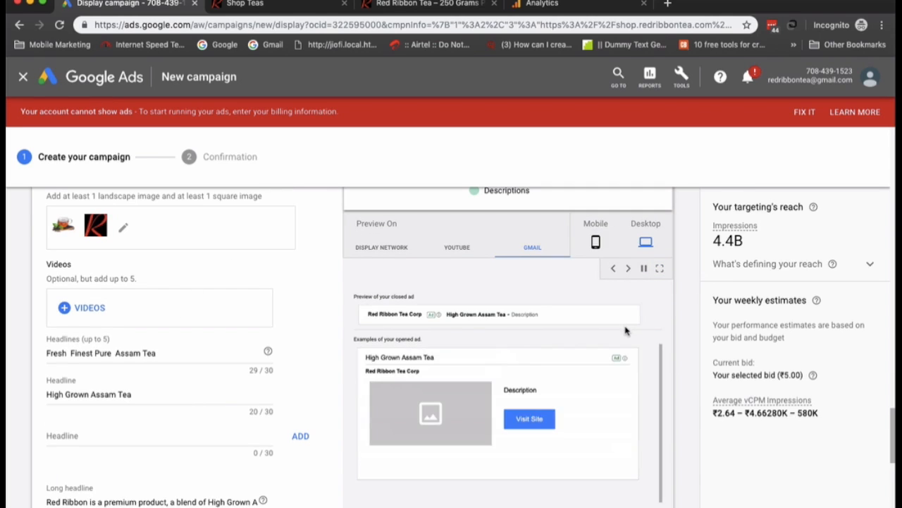
pyautogui.click(660, 274)
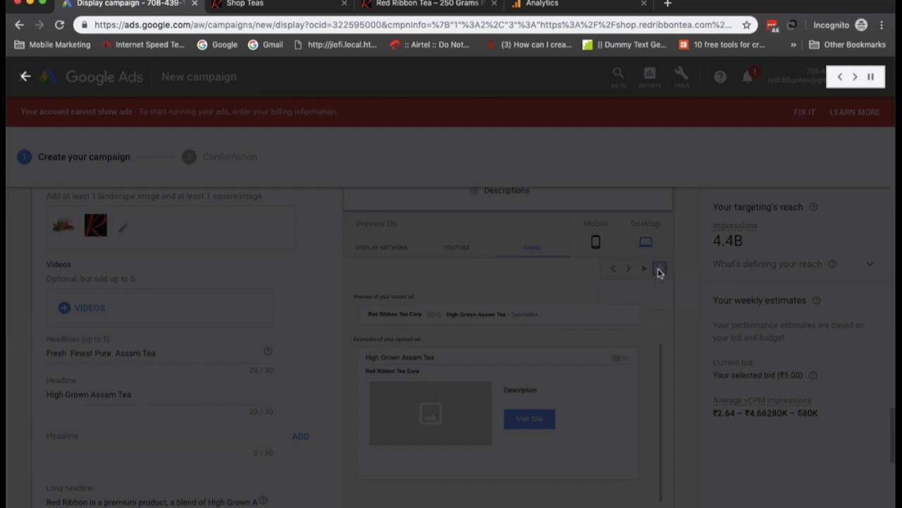
pyautogui.click(856, 80)
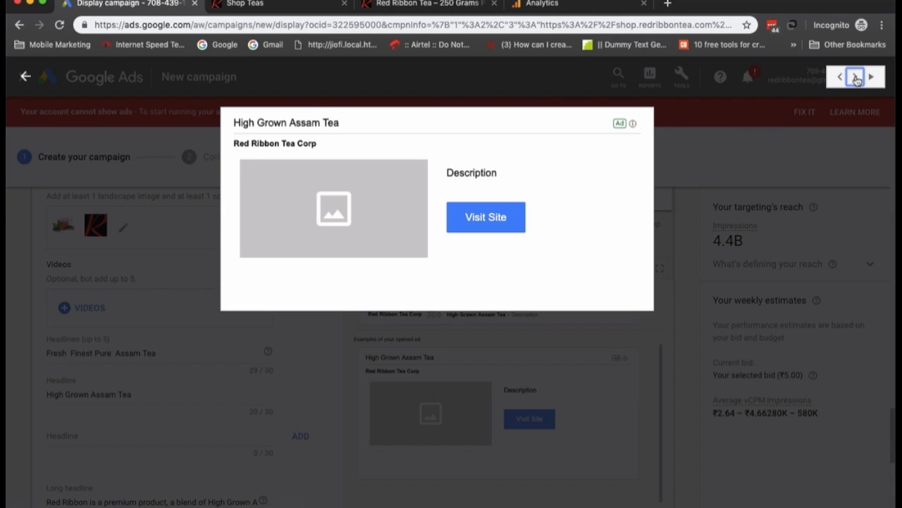
pyautogui.click(857, 80)
pyautogui.click(857, 80)
pyautogui.click(856, 80)
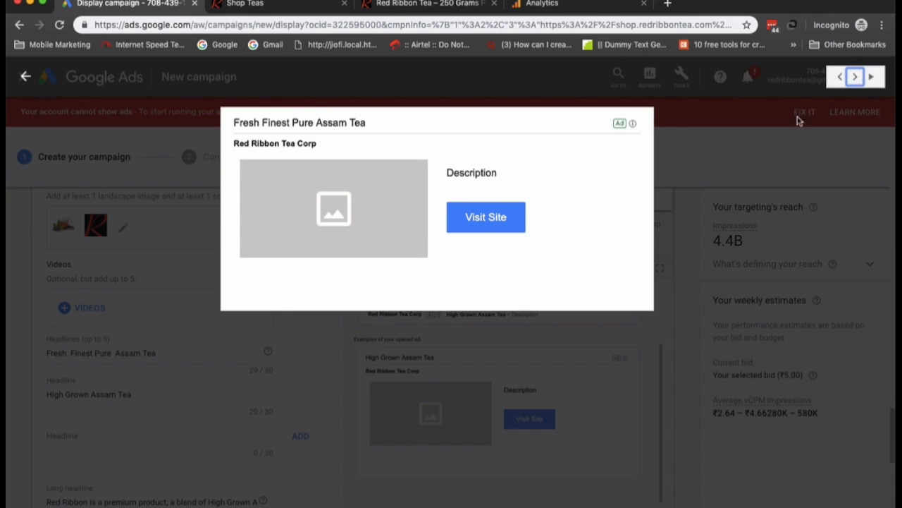
pyautogui.click(871, 77)
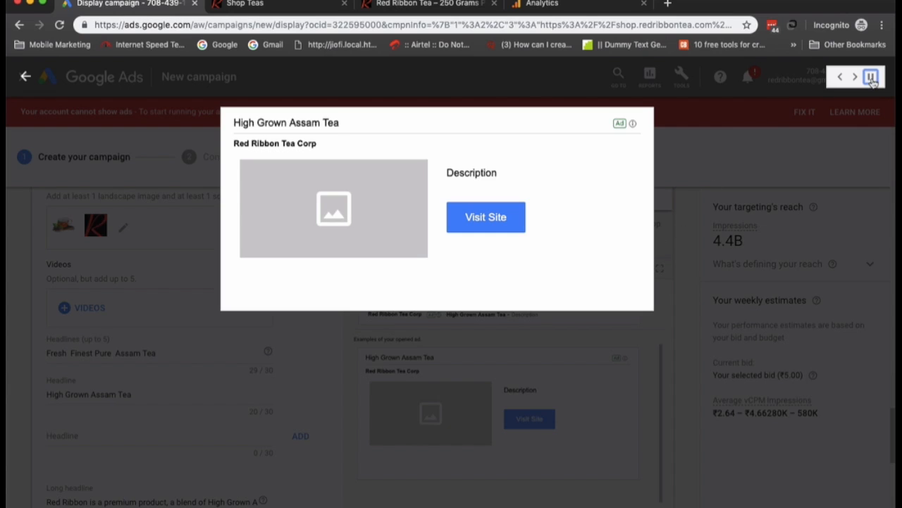
pyautogui.click(25, 76)
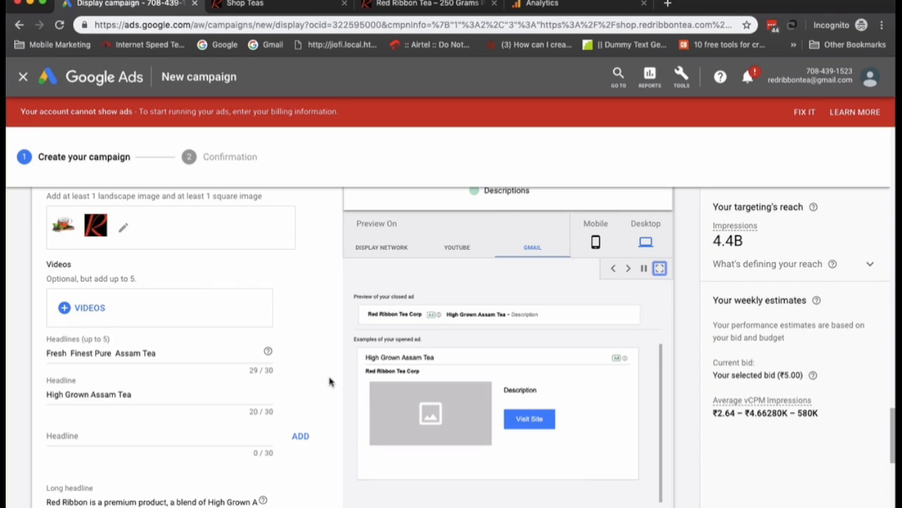
# Review the automated targeting options, try "No automated targeting" and switch back to "Conservative automation"
pyautogui.scroll(-2, 317, 398)
pyautogui.scroll(-2, 159, 363)
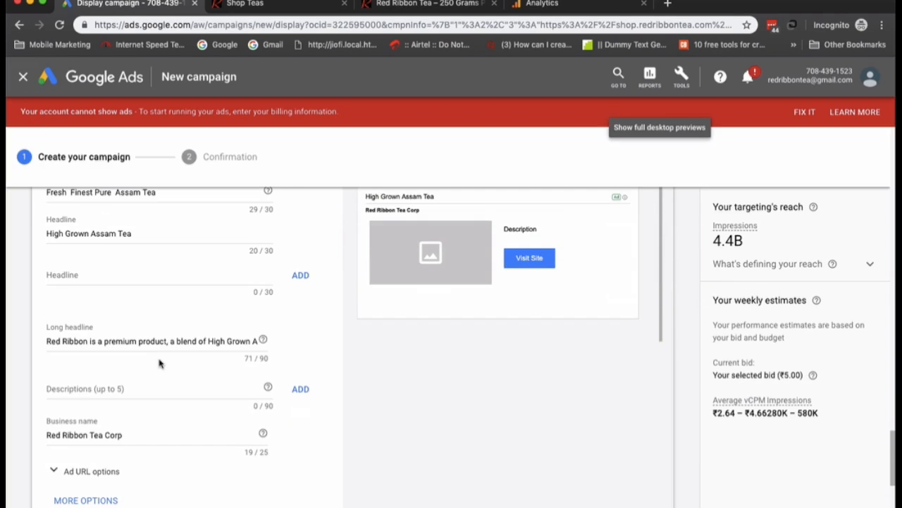
pyautogui.scroll(5, 159, 361)
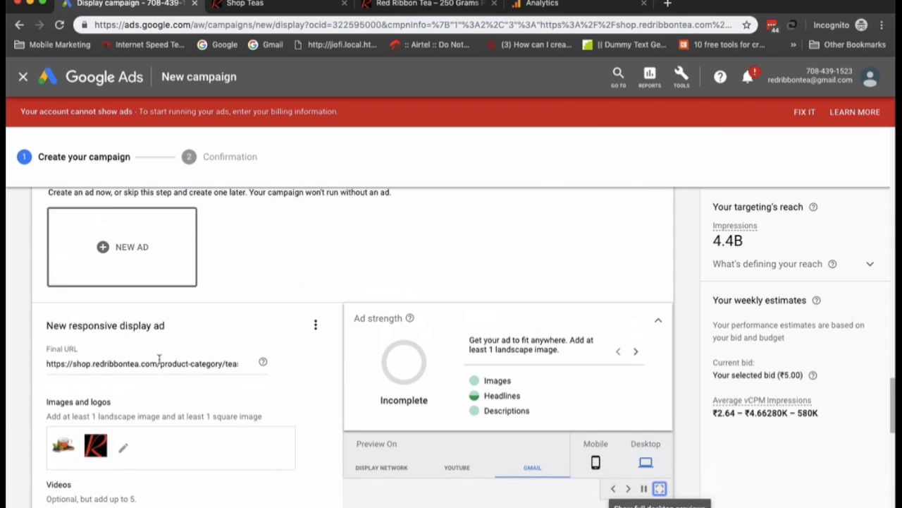
pyautogui.scroll(4, 160, 360)
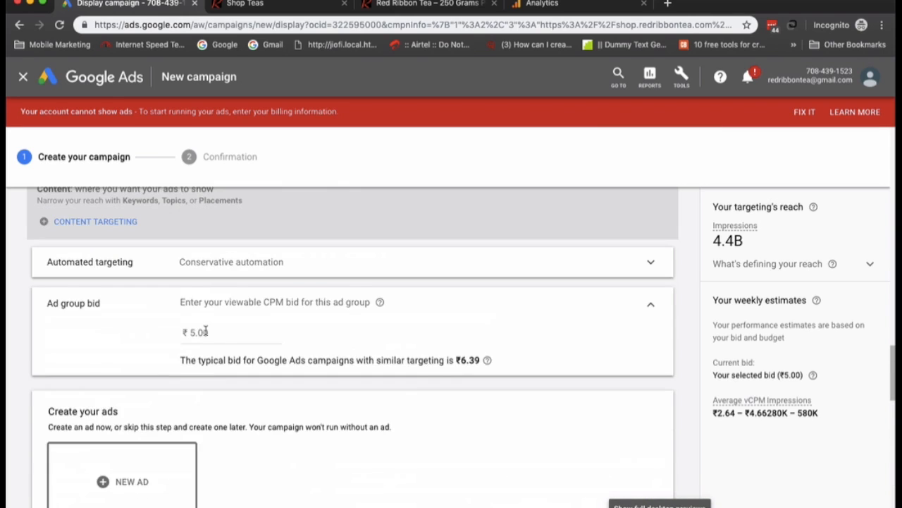
pyautogui.scroll(1, 231, 292)
pyautogui.click(231, 289)
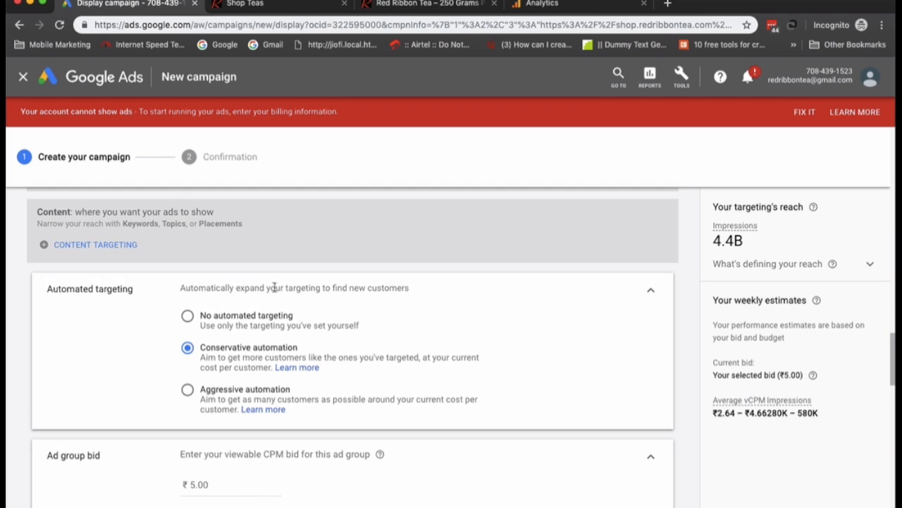
pyautogui.moveTo(483, 360); pyautogui.dragTo(220, 376)
pyautogui.click(223, 375)
pyautogui.click(244, 316)
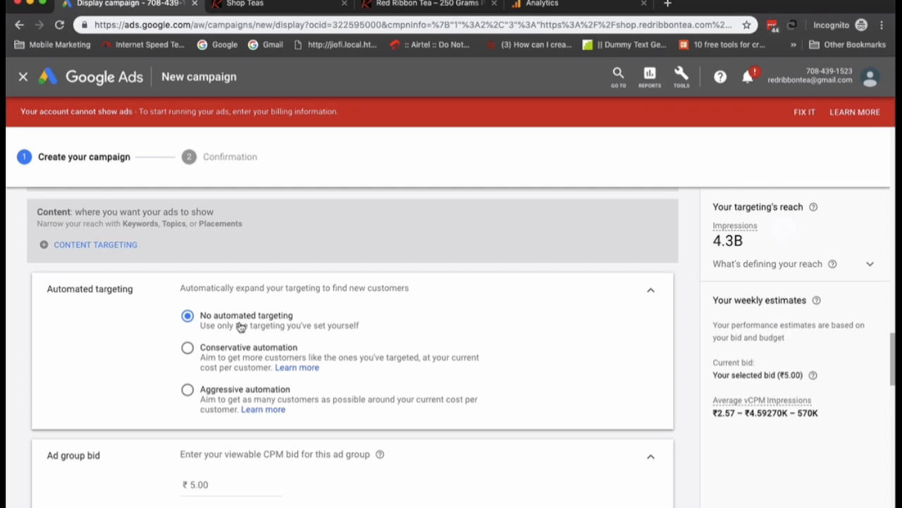
pyautogui.click(238, 347)
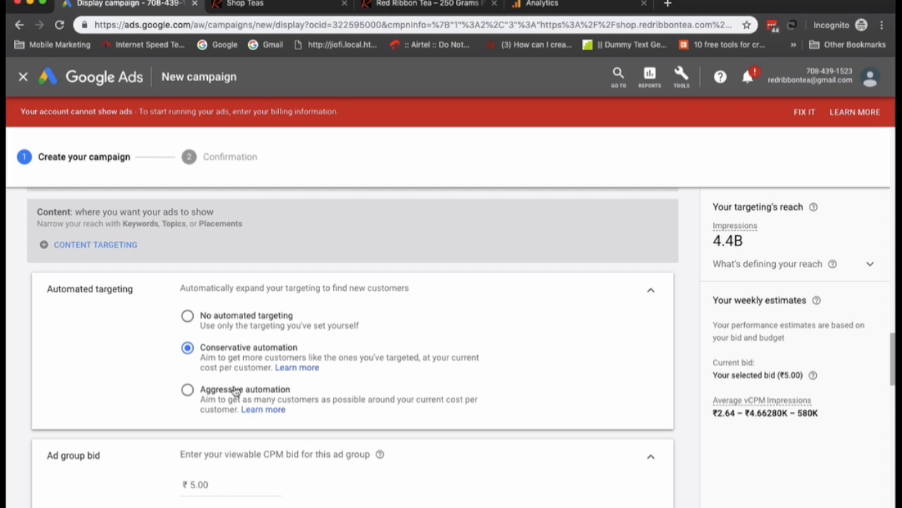
pyautogui.click(652, 291)
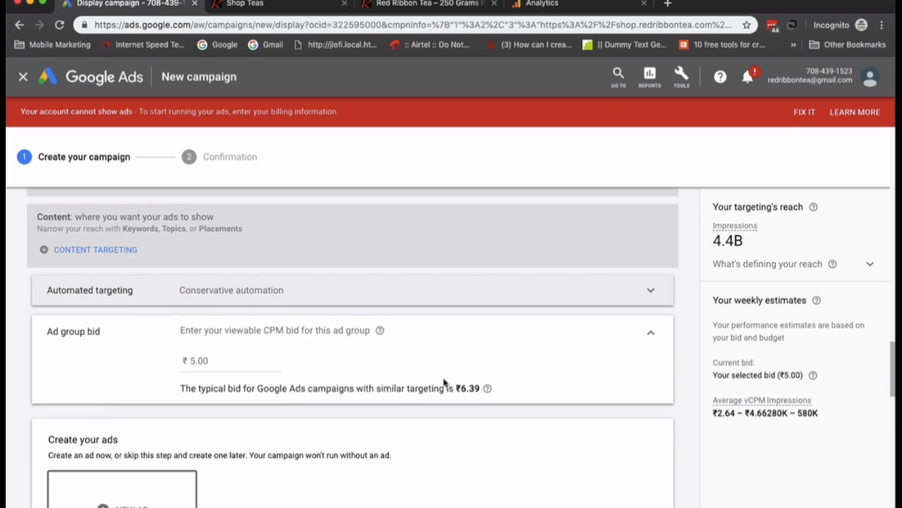
# Review the targeted audiences, demographics, ad group bid and the ad's fields before completing the ad
pyautogui.scroll(4, 272, 358)
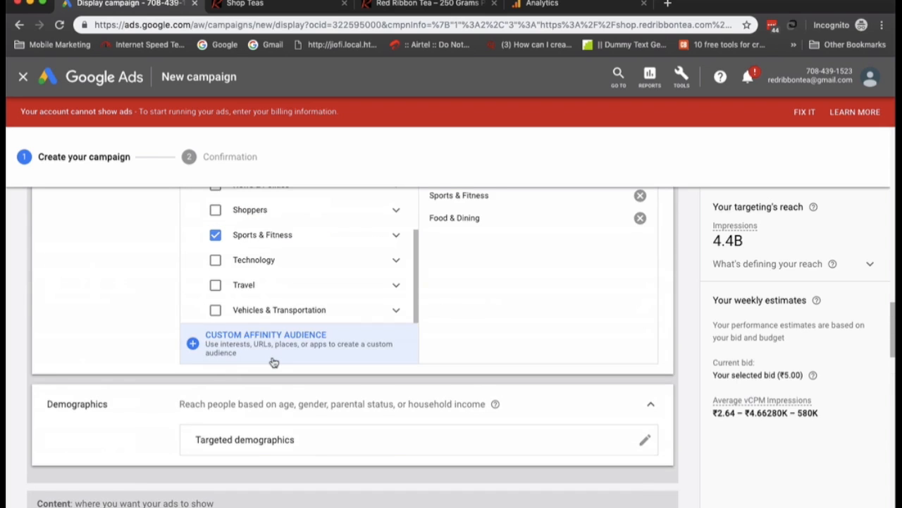
pyautogui.scroll(5, 296, 420)
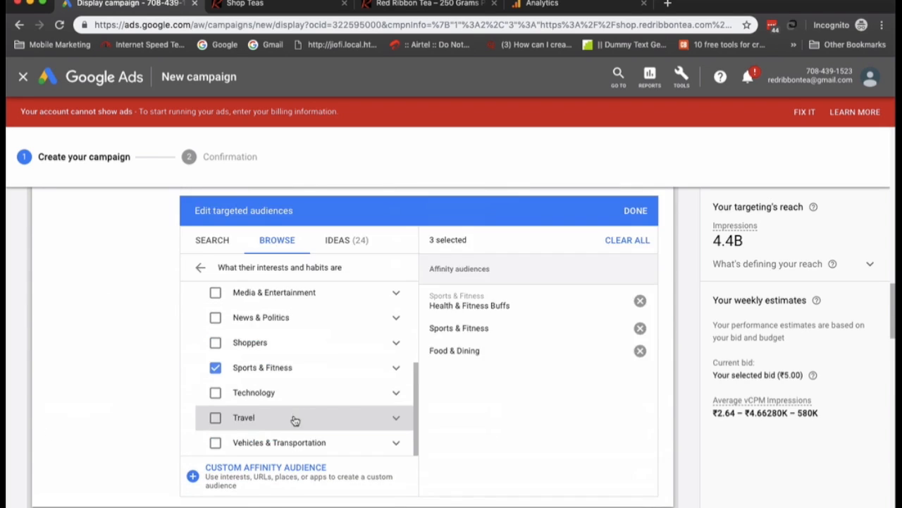
pyautogui.scroll(3, 296, 413)
pyautogui.scroll(-15, 296, 414)
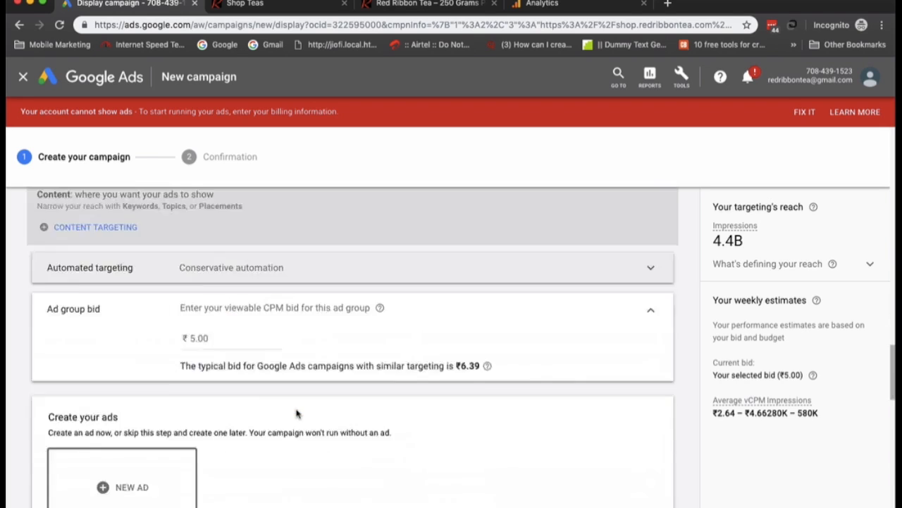
pyautogui.scroll(5, 192, 411)
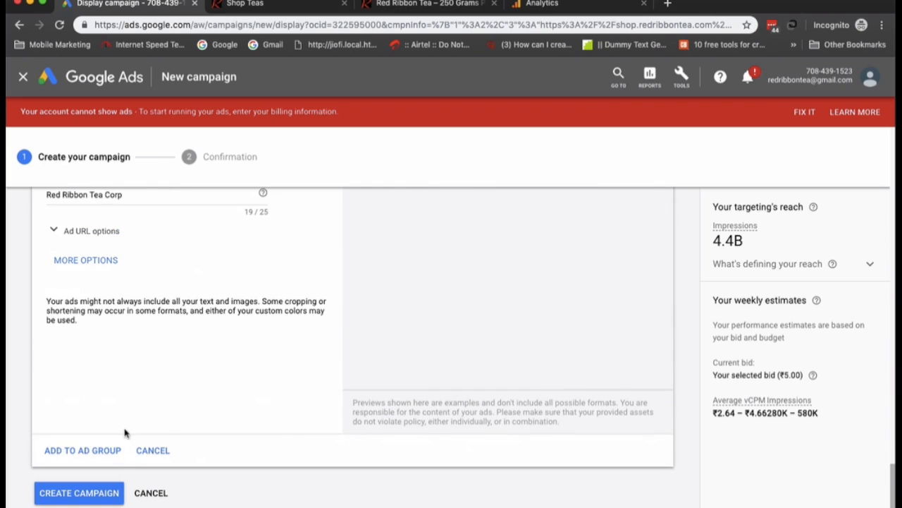
pyautogui.scroll(3, 125, 428)
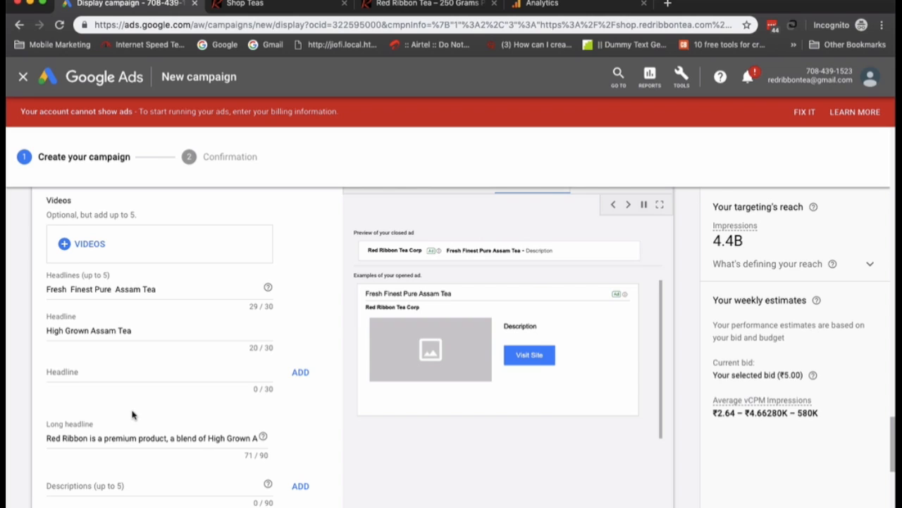
pyautogui.scroll(1, 132, 415)
pyautogui.scroll(2, 134, 413)
pyautogui.scroll(-5, 135, 412)
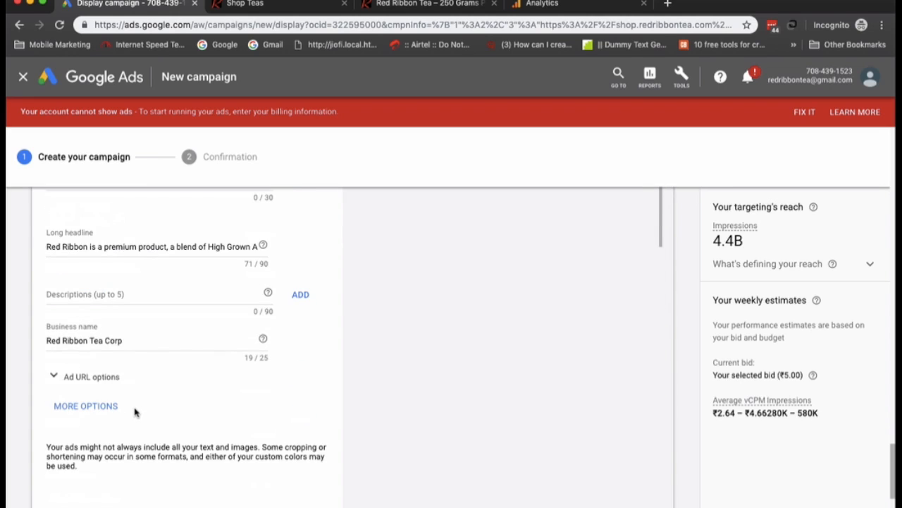
# Enter "Red Ribbon Tea A Premium Assam Tea Brand" as the responsive display ad's first description
pyautogui.scroll(3, 134, 381)
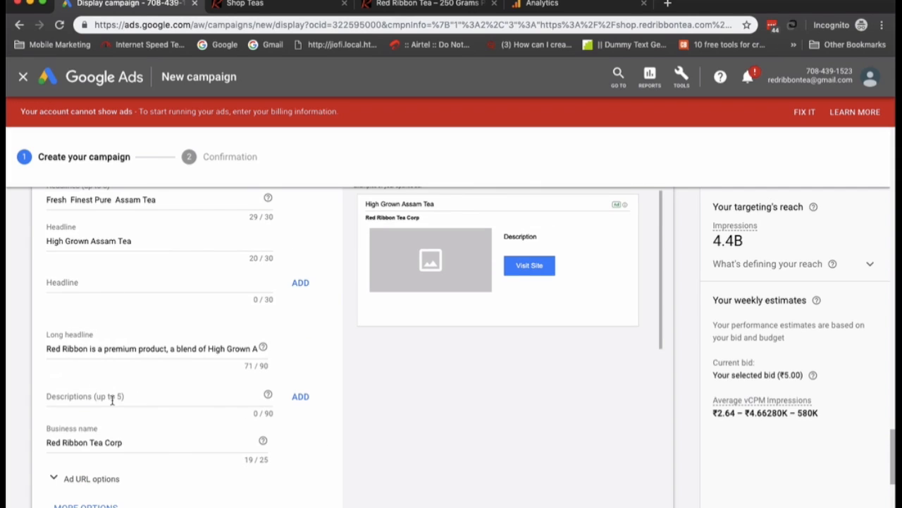
pyautogui.click(111, 399)
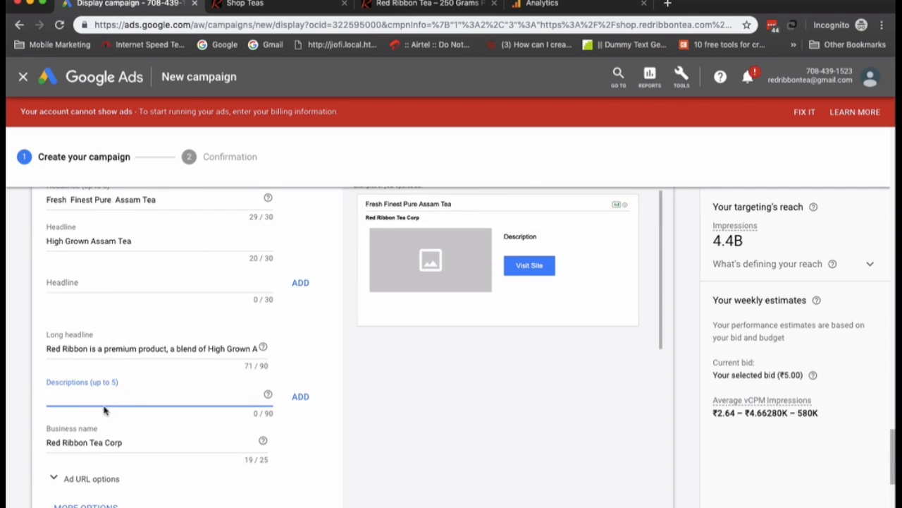
pyautogui.write('Re')
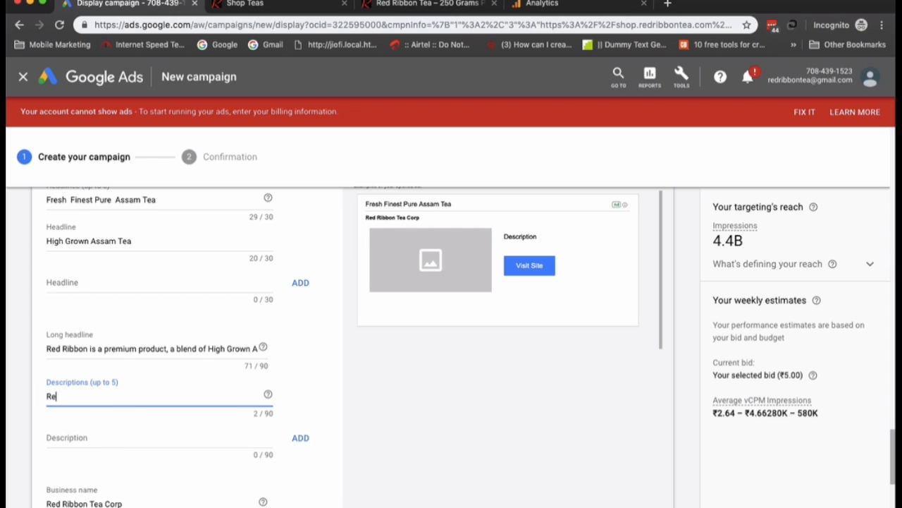
pyautogui.write('d Ribbon TEa A Pr')
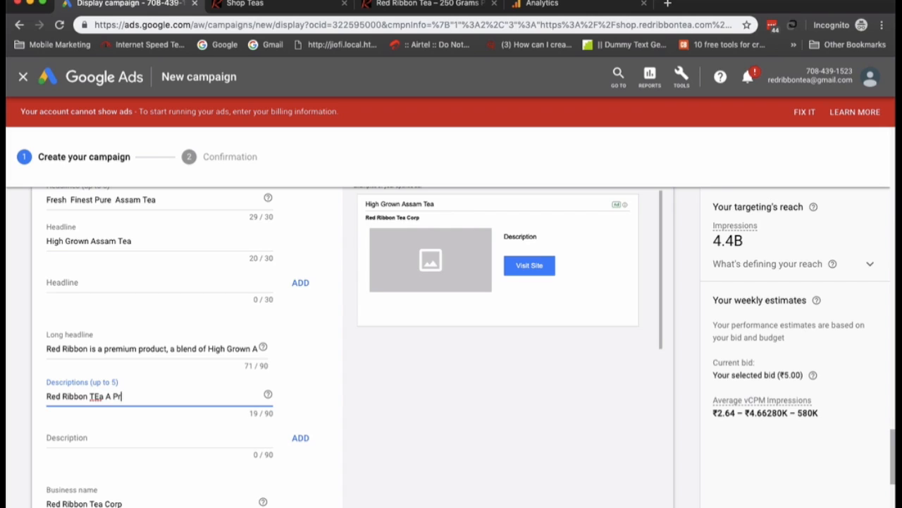
pyautogui.write('emium Assam Tea')
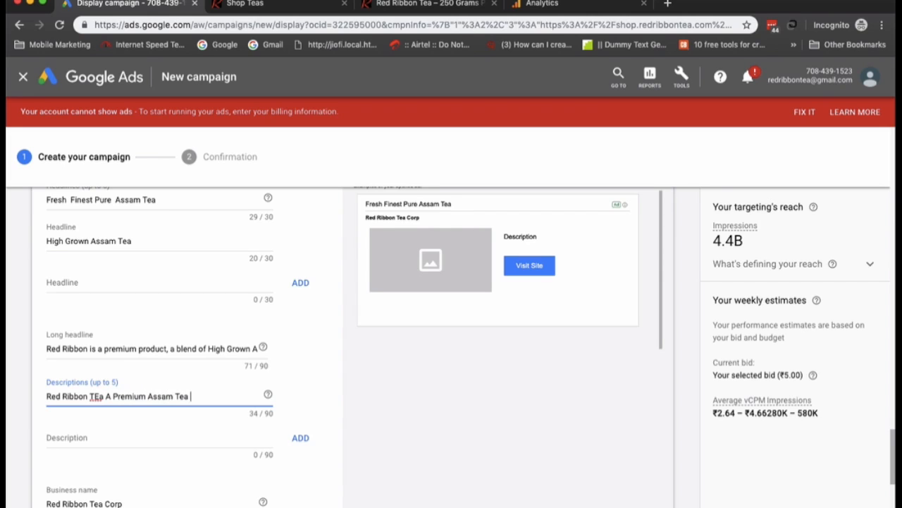
pyautogui.write(' BRand')
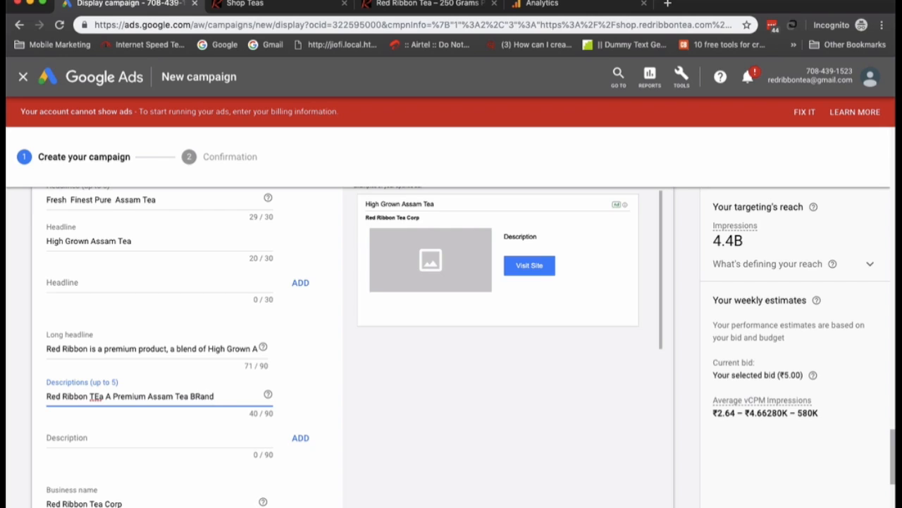
pyautogui.press('BackSpace')
pyautogui.press('BackSpace')
pyautogui.press('BackSpace')
pyautogui.doubleClick(97, 396)
pyautogui.write('Tea')
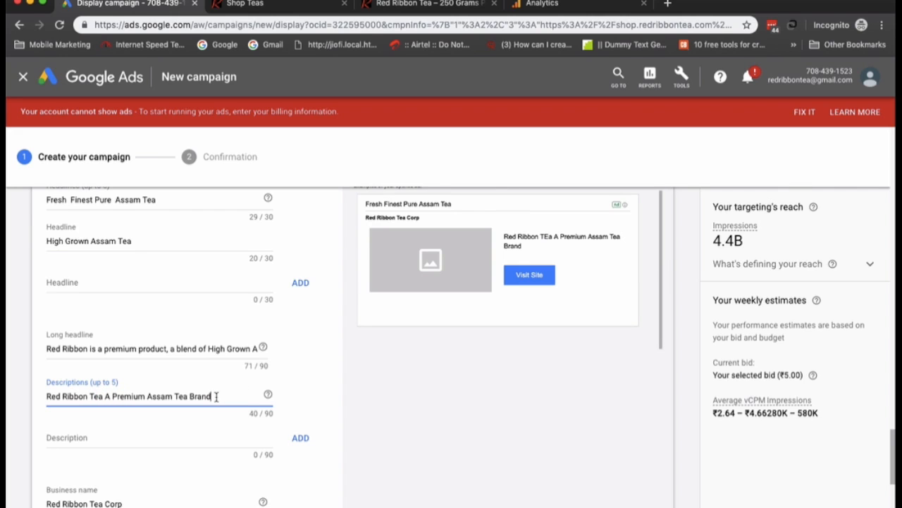
# Review the ad strength rating and its improvement suggestions for the responsive display ad
pyautogui.scroll(5, 353, 430)
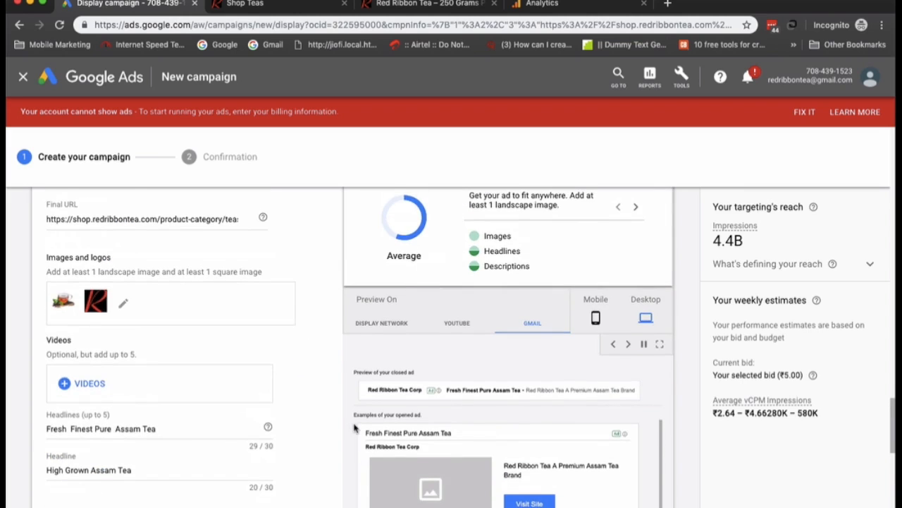
pyautogui.scroll(2, 355, 428)
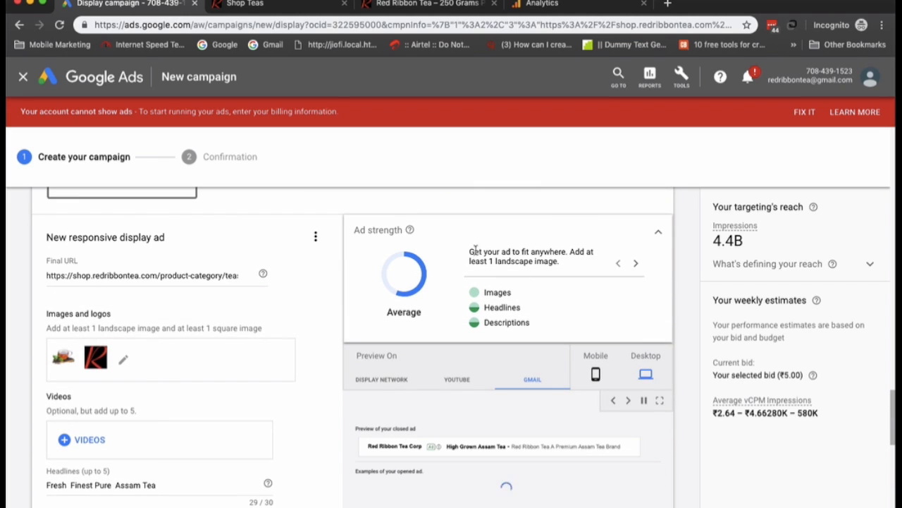
pyautogui.moveTo(477, 250); pyautogui.dragTo(561, 261)
pyautogui.click(634, 264)
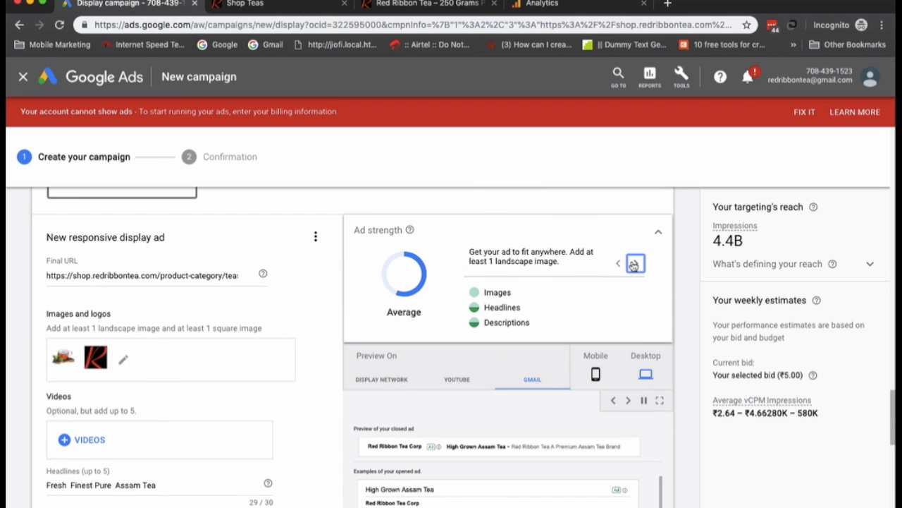
pyautogui.click(618, 263)
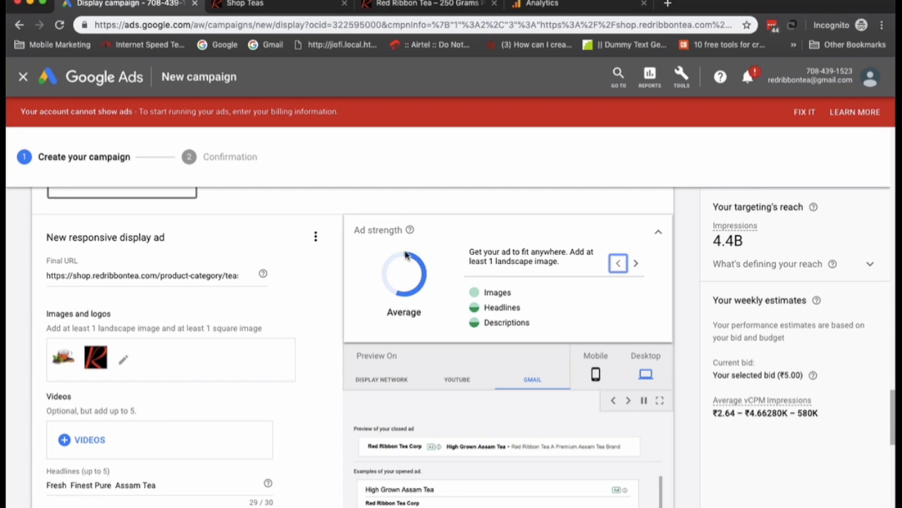
# Add the stock photo of a steaming red tea cup on a wooden table to the ad, using only the landscape (1.91:1) crop
pyautogui.click(124, 361)
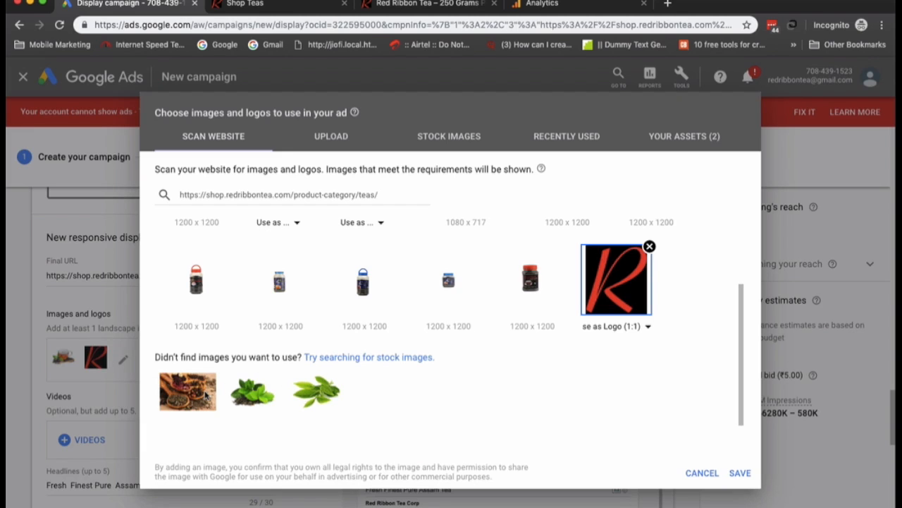
pyautogui.click(205, 397)
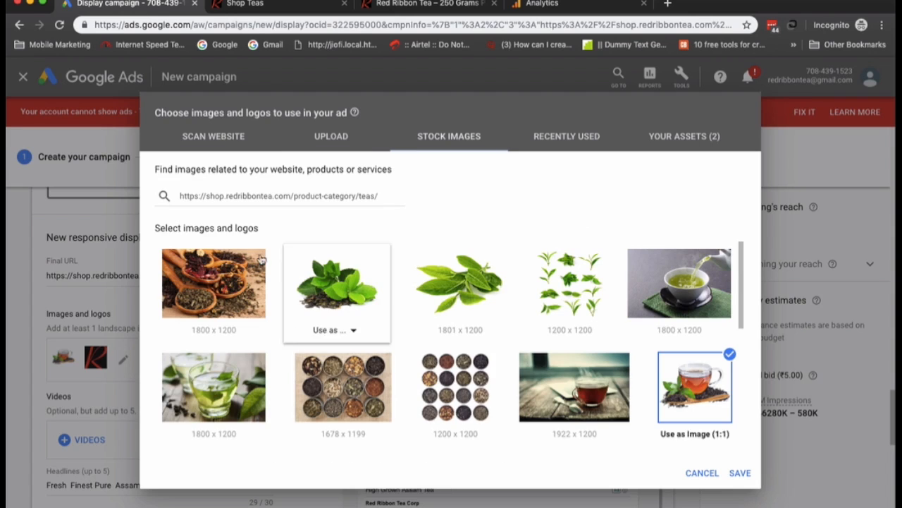
pyautogui.click(592, 402)
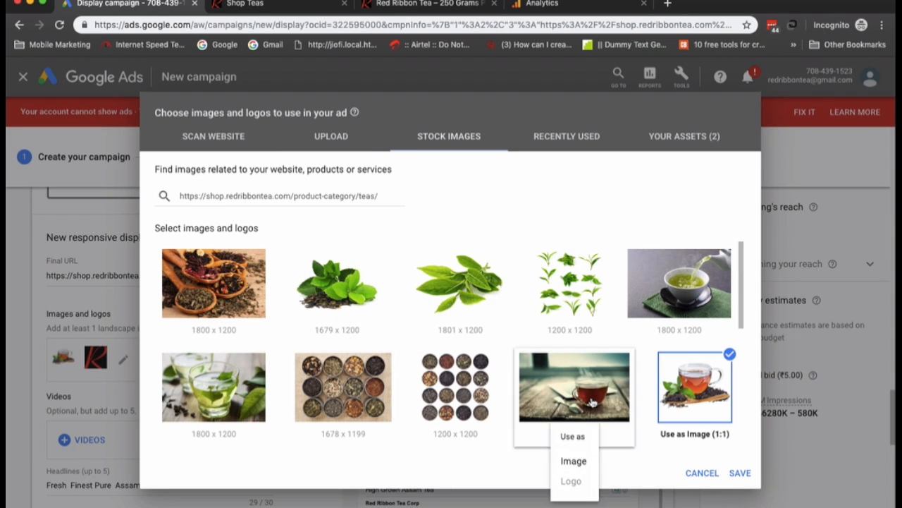
pyautogui.click(584, 465)
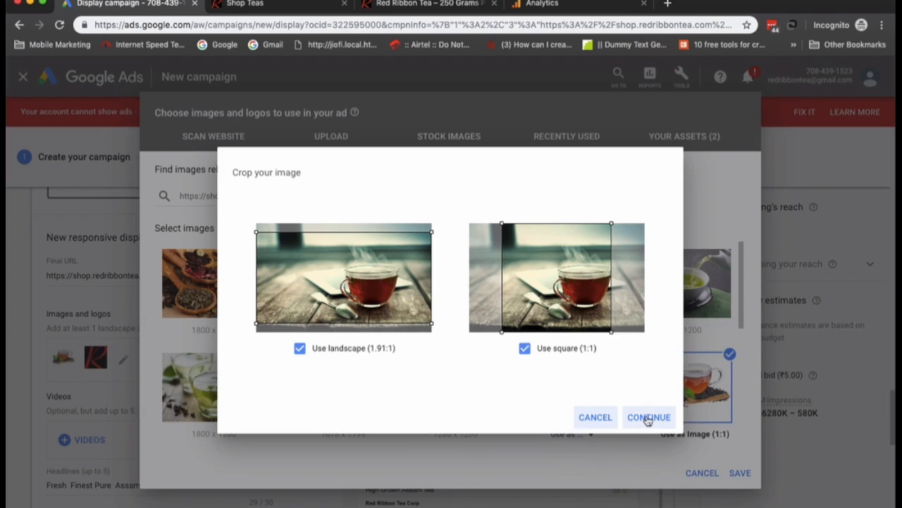
pyautogui.click(525, 348)
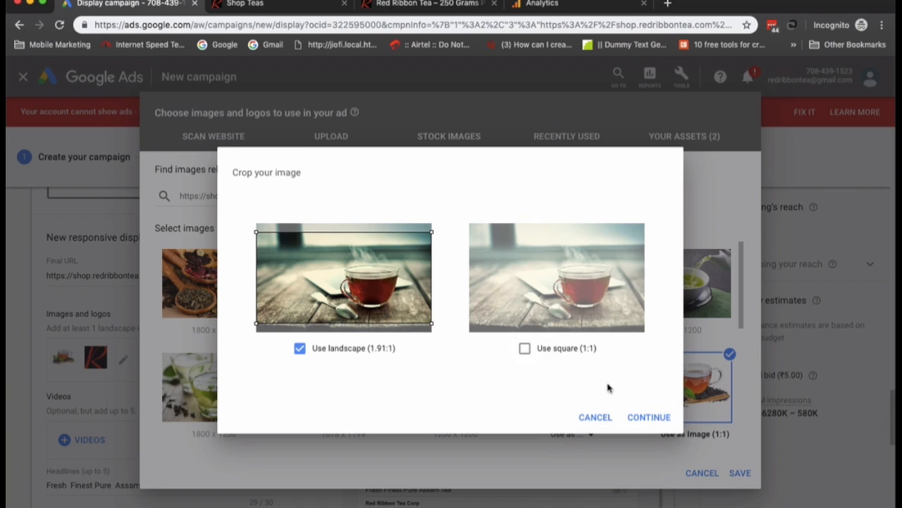
pyautogui.click(648, 416)
pyautogui.click(739, 473)
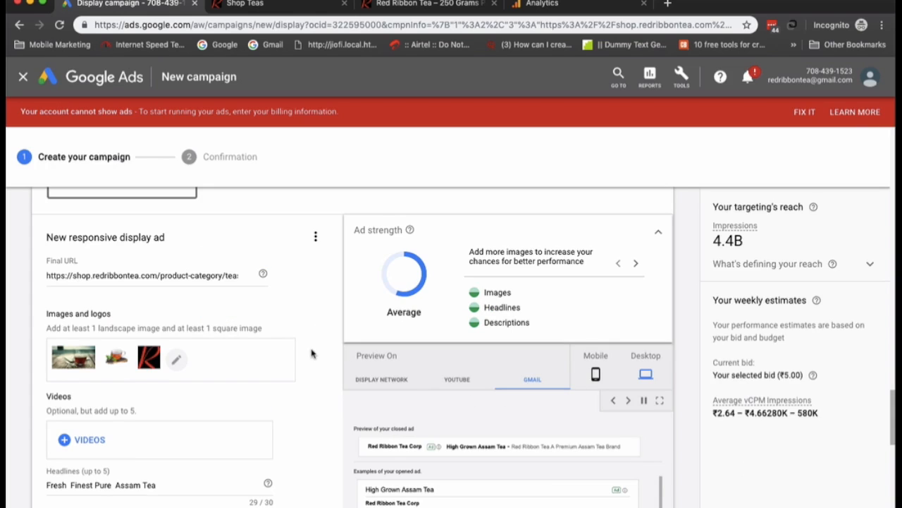
# Check the ad form and step back and forth through the Gmail preview variants with the added landscape image
pyautogui.scroll(-5, 314, 354)
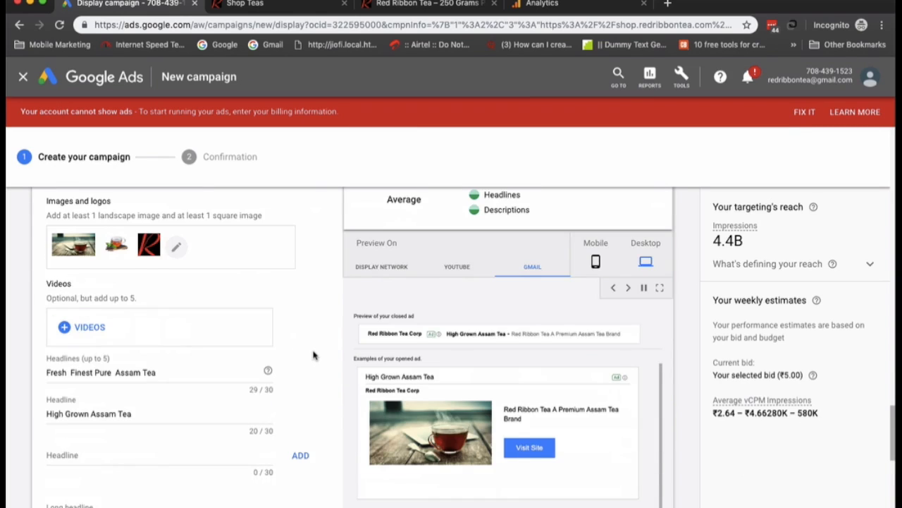
pyautogui.scroll(-3, 314, 355)
pyautogui.scroll(4, 312, 355)
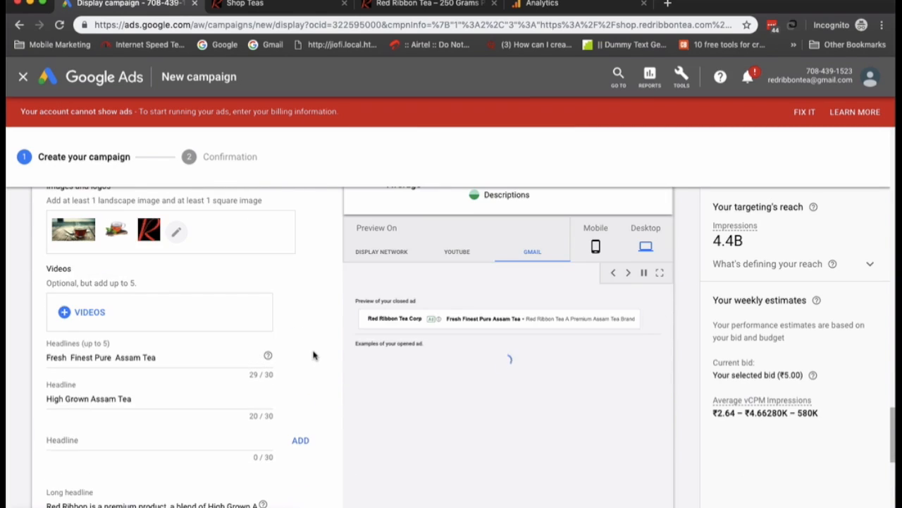
pyautogui.click(628, 278)
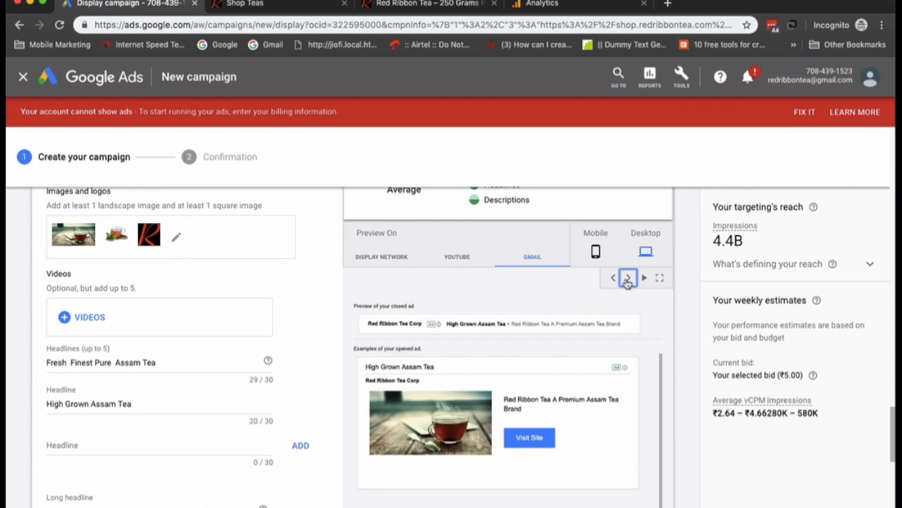
pyautogui.click(628, 281)
pyautogui.click(618, 281)
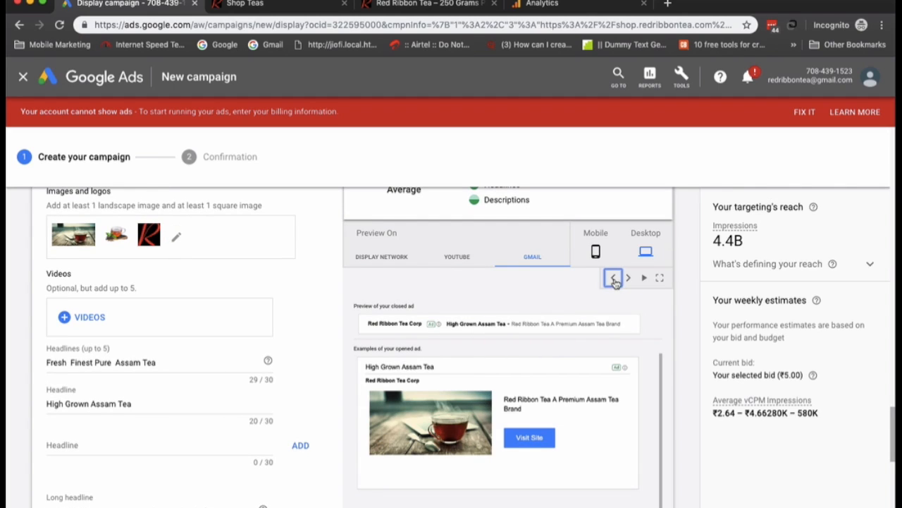
pyautogui.click(628, 280)
pyautogui.click(613, 279)
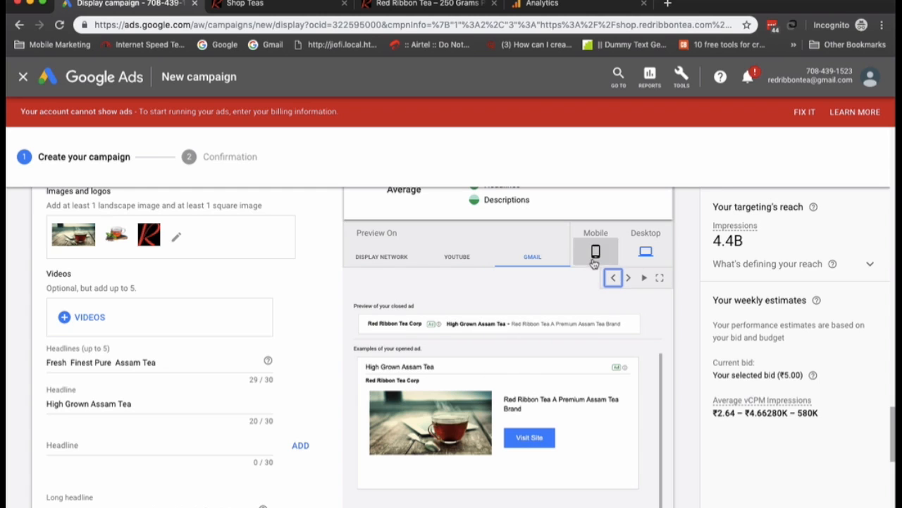
# Preview the ad's key formats on the Display Network
pyautogui.click(368, 260)
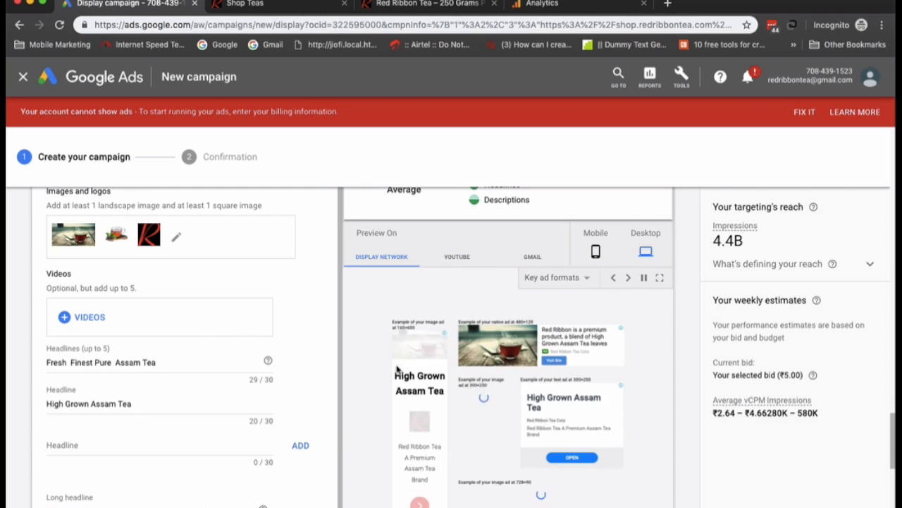
pyautogui.scroll(-3, 452, 451)
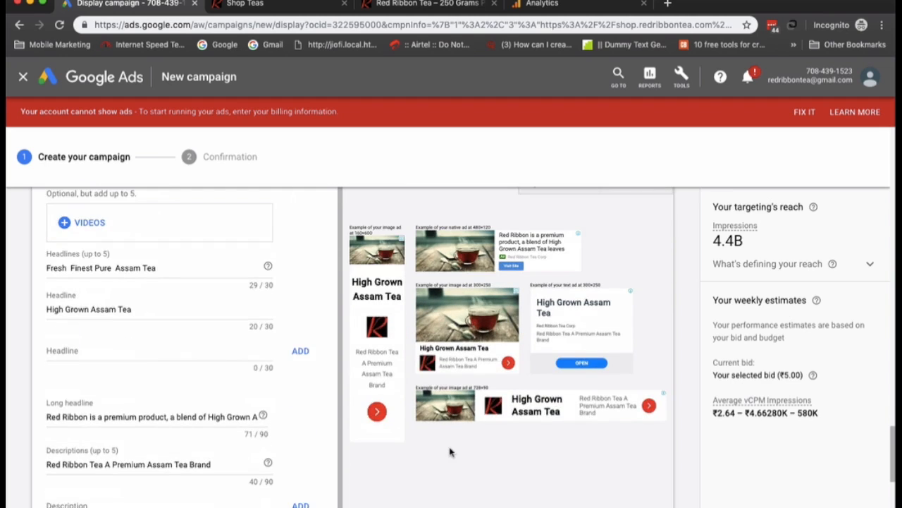
pyautogui.scroll(2, 451, 451)
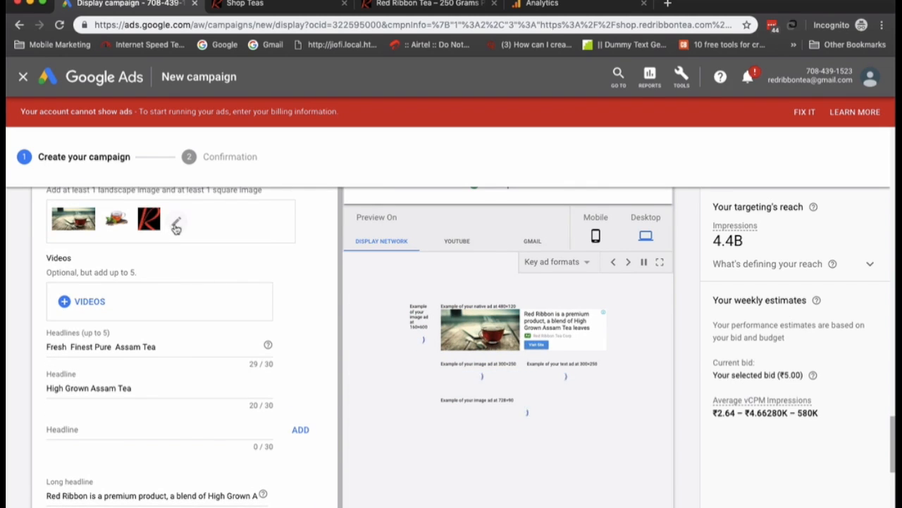
# Add the stock photo of a tea cup before a plantation at sunset to the ad, using only the landscape (1.91:1) crop
pyautogui.click(177, 223)
pyautogui.scroll(-10, 670, 403)
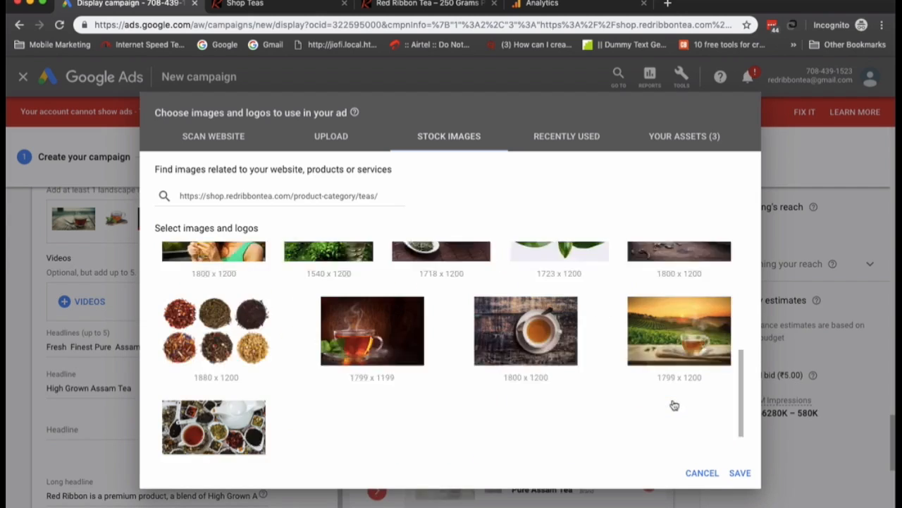
pyautogui.moveTo(539, 303)
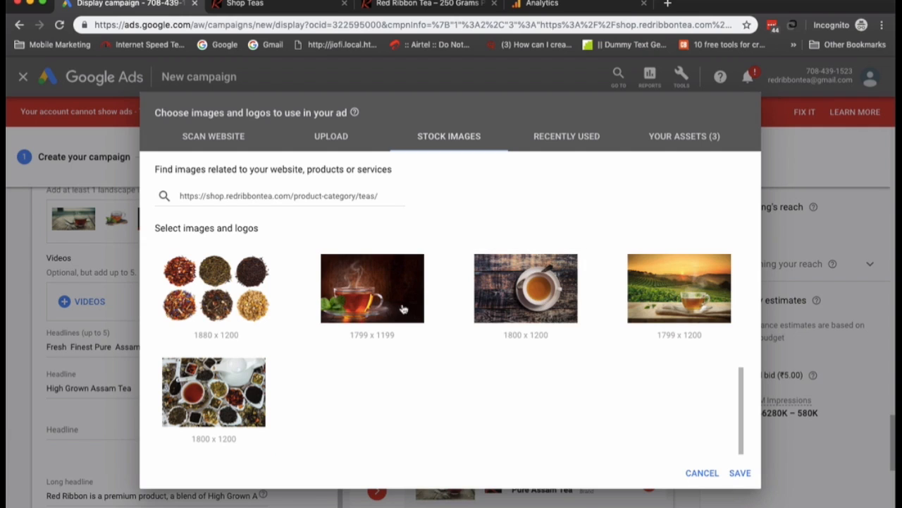
pyautogui.moveTo(657, 296)
pyautogui.click(675, 335)
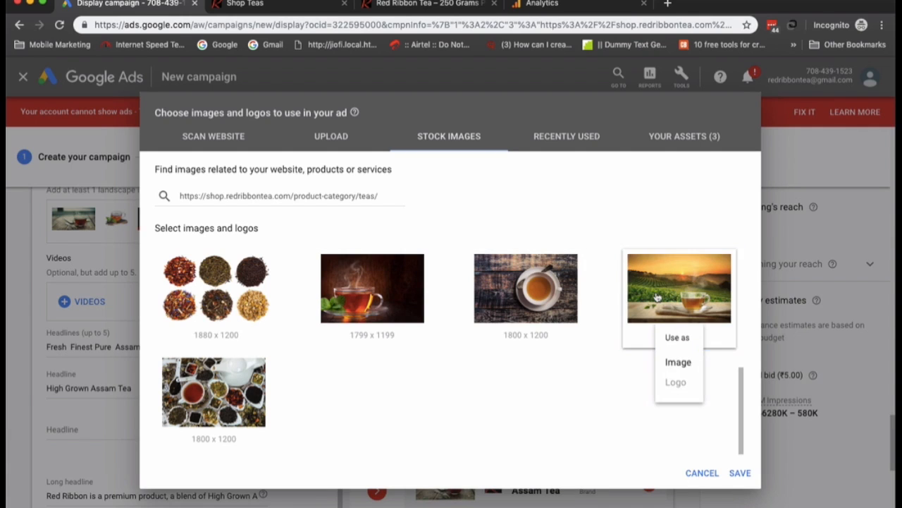
pyautogui.click(693, 367)
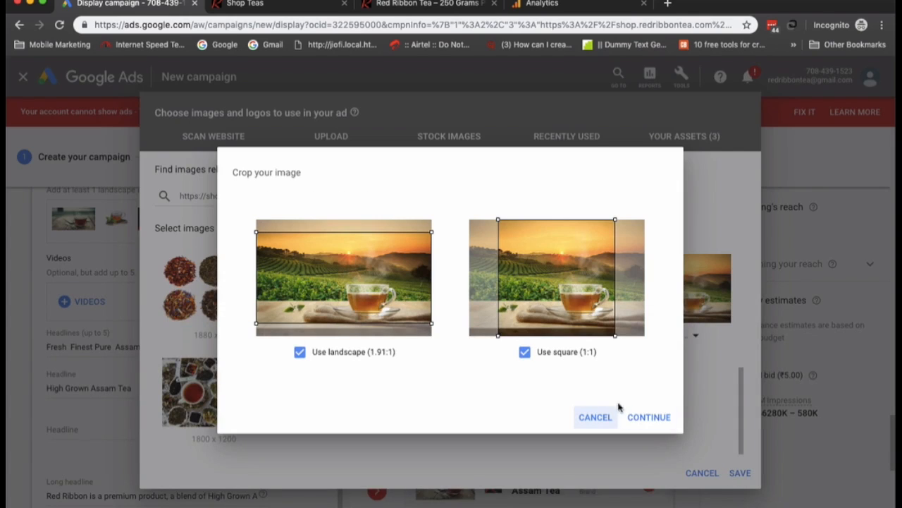
pyautogui.click(568, 356)
pyautogui.click(629, 417)
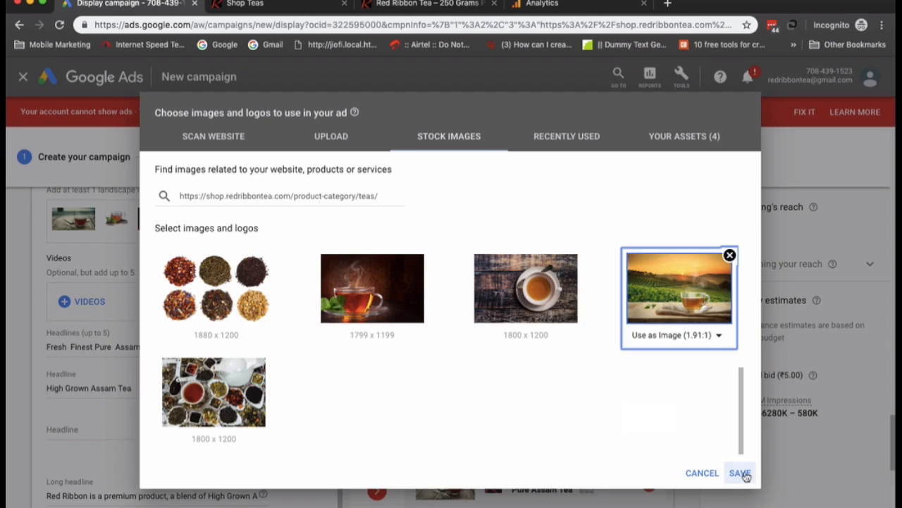
pyautogui.click(741, 475)
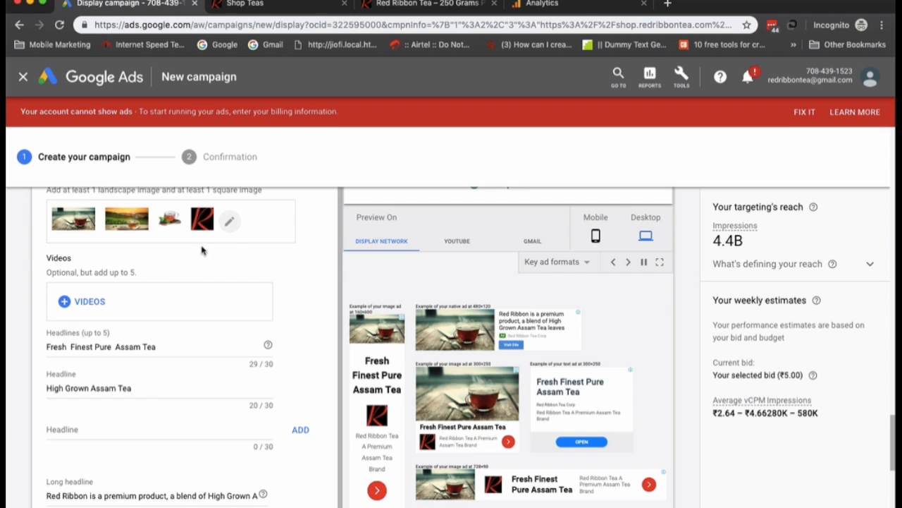
# Remove the landscape red tea cup photo and the square tea cup image from the ad's assets and save the selection
pyautogui.click(229, 221)
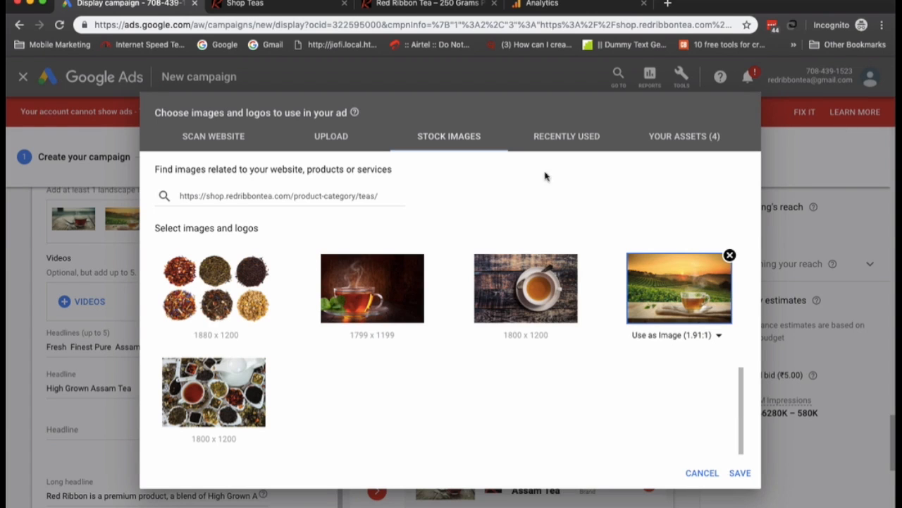
pyautogui.click(684, 136)
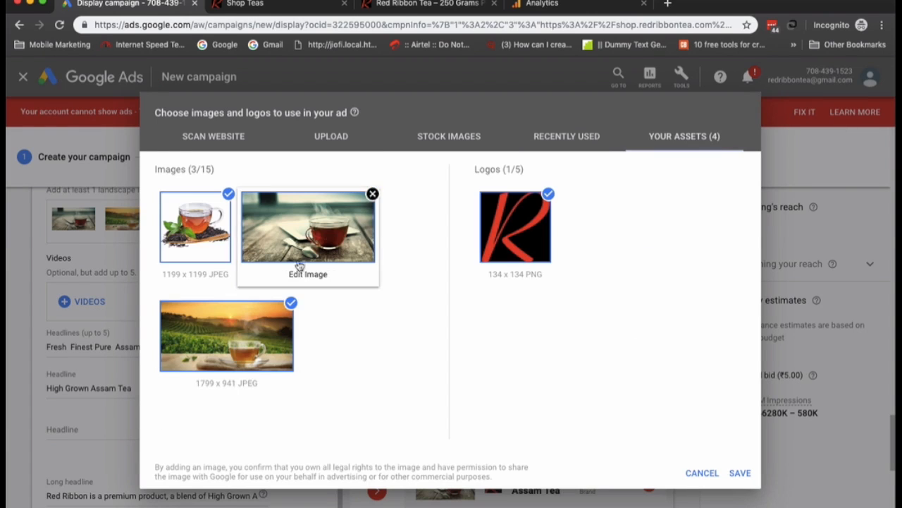
pyautogui.click(372, 194)
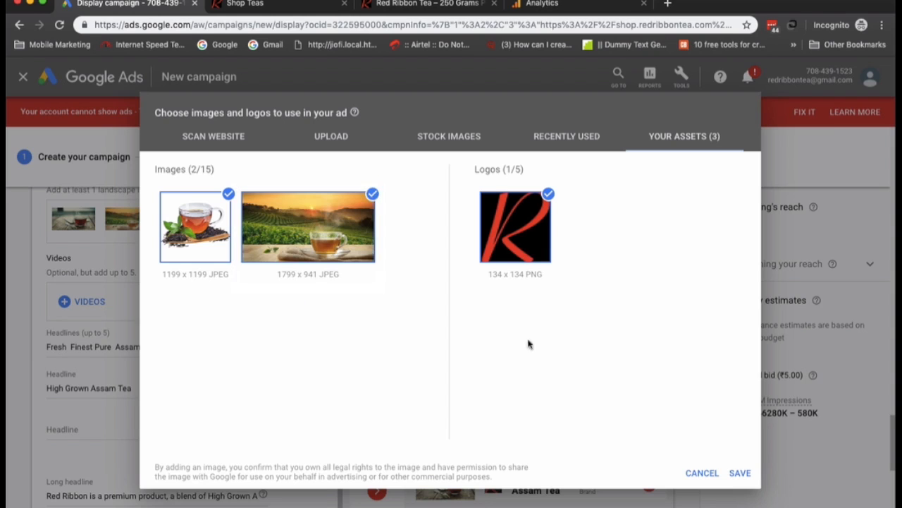
pyautogui.click(229, 194)
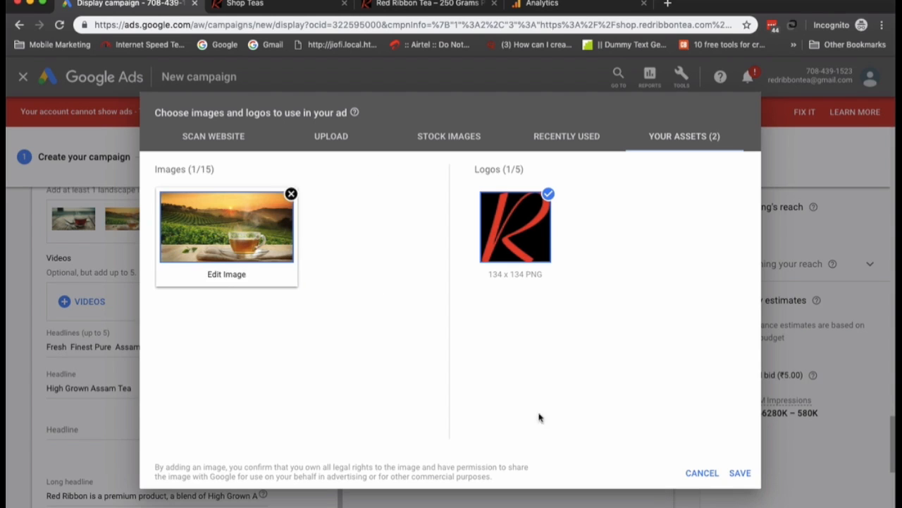
pyautogui.click(739, 473)
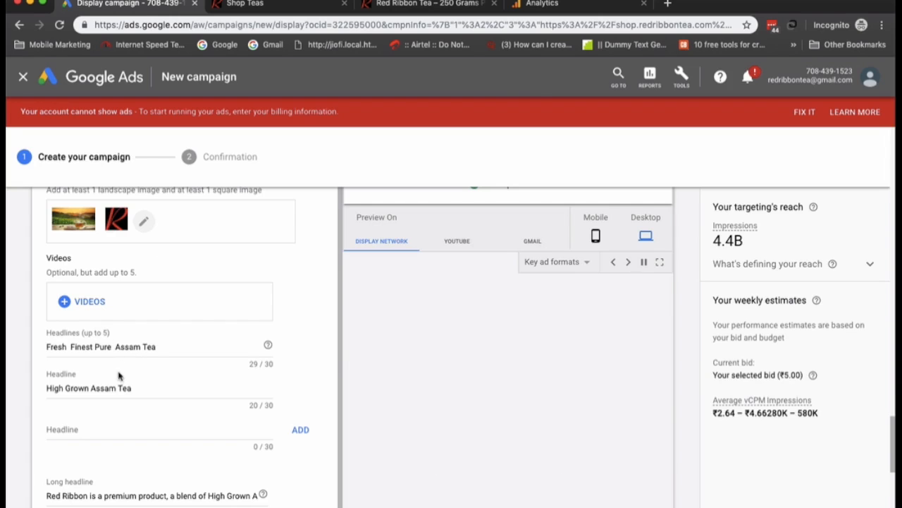
# Check the ad's desktop previews on the Display Network, YouTube and Gmail with the reduced image set
pyautogui.scroll(2, 118, 381)
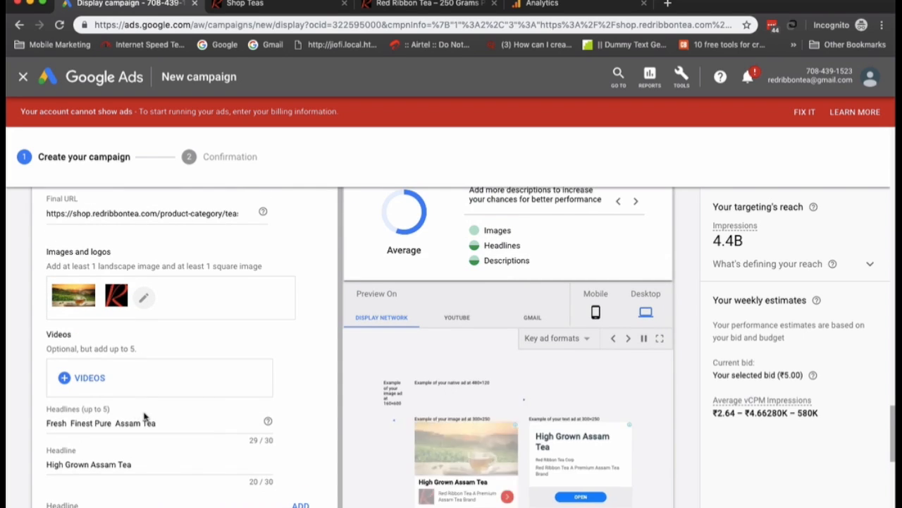
pyautogui.scroll(-2, 149, 417)
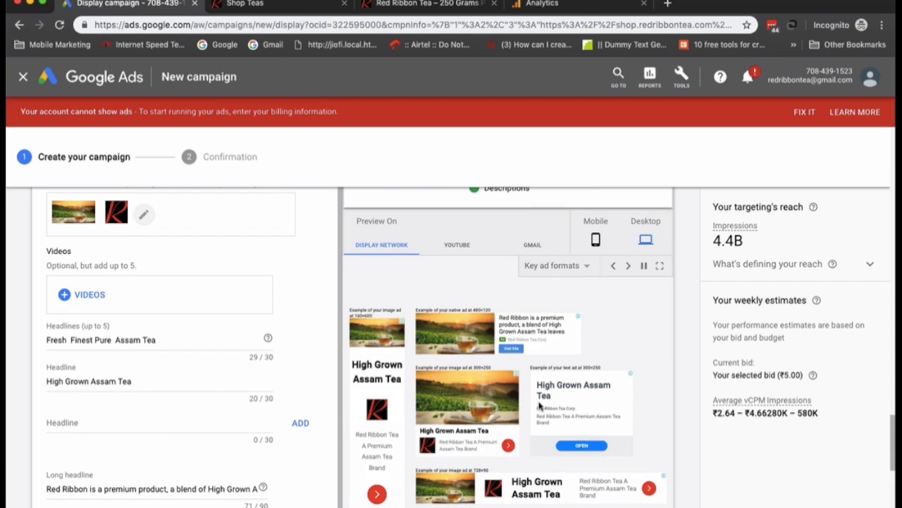
pyautogui.scroll(-3, 391, 439)
pyautogui.scroll(4, 391, 437)
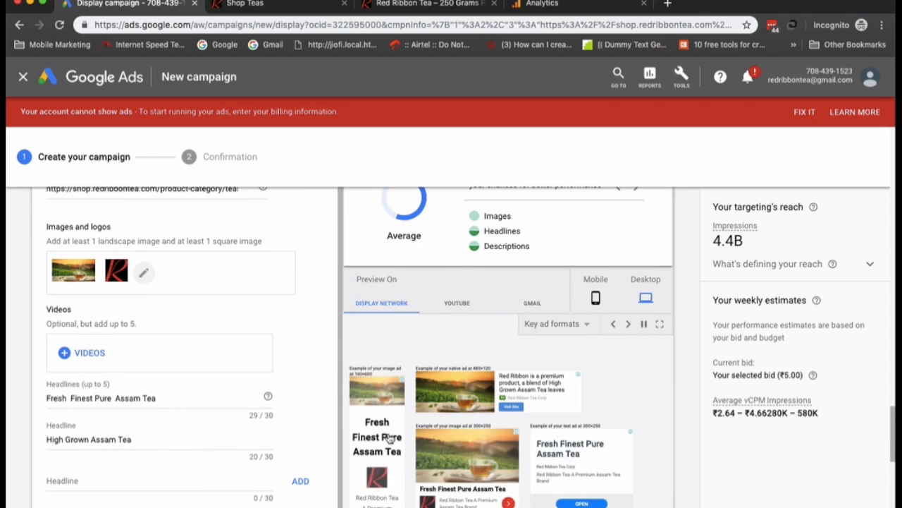
pyautogui.scroll(-3, 391, 438)
pyautogui.scroll(3, 395, 434)
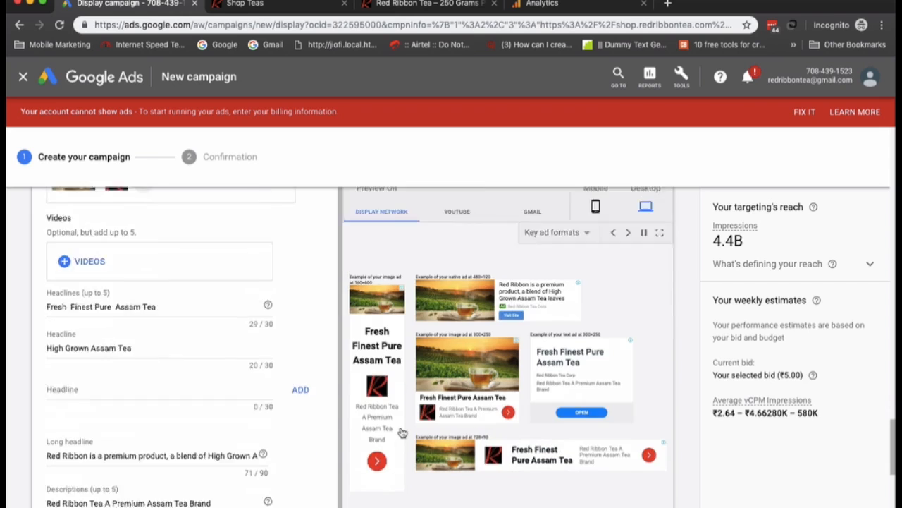
pyautogui.click(458, 324)
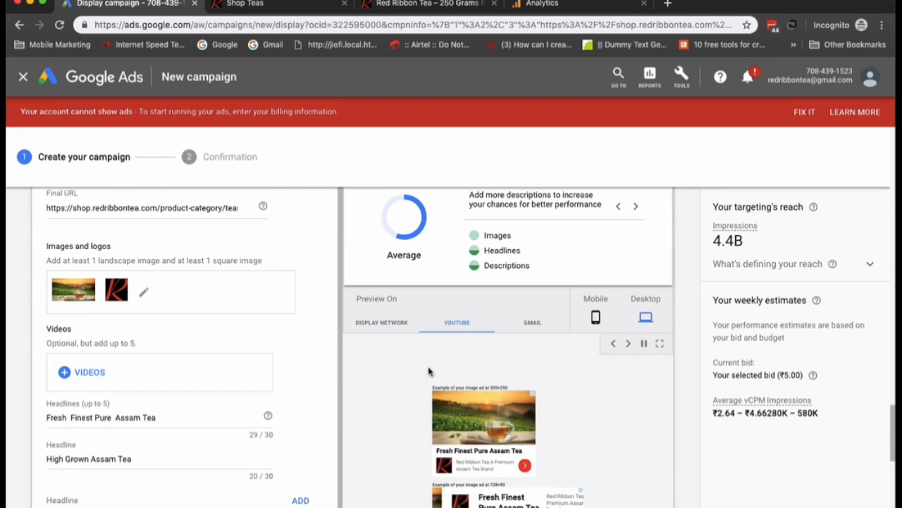
pyautogui.scroll(-1, 437, 436)
pyautogui.click(531, 308)
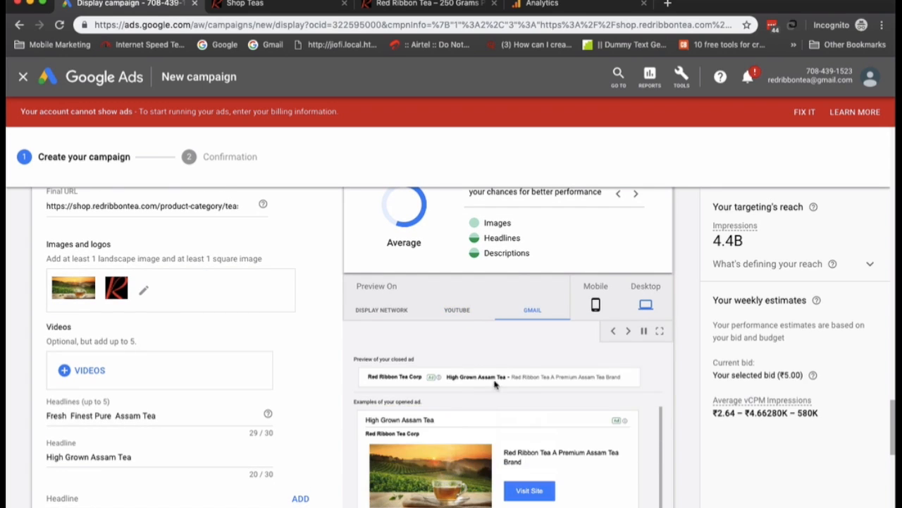
# Switch the preview to mobile and check the ad on Gmail, YouTube and the Display Network
pyautogui.click(596, 304)
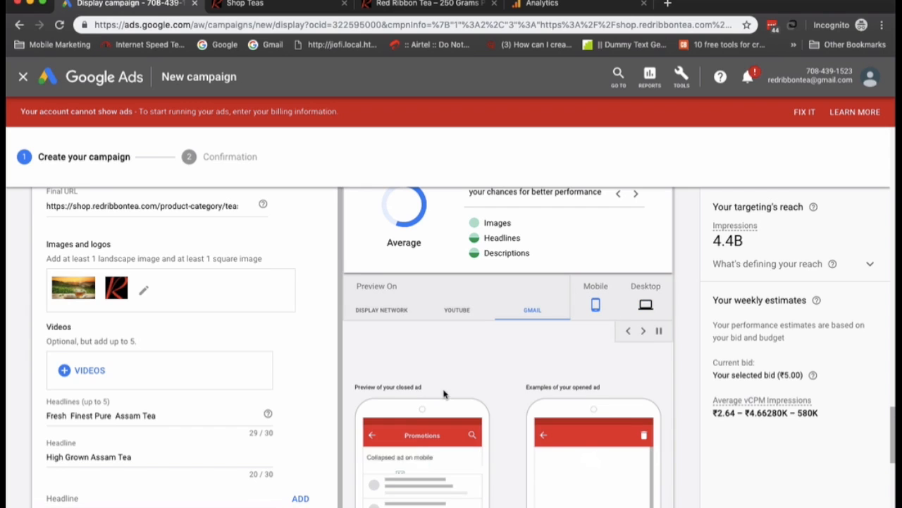
pyautogui.scroll(-6, 438, 384)
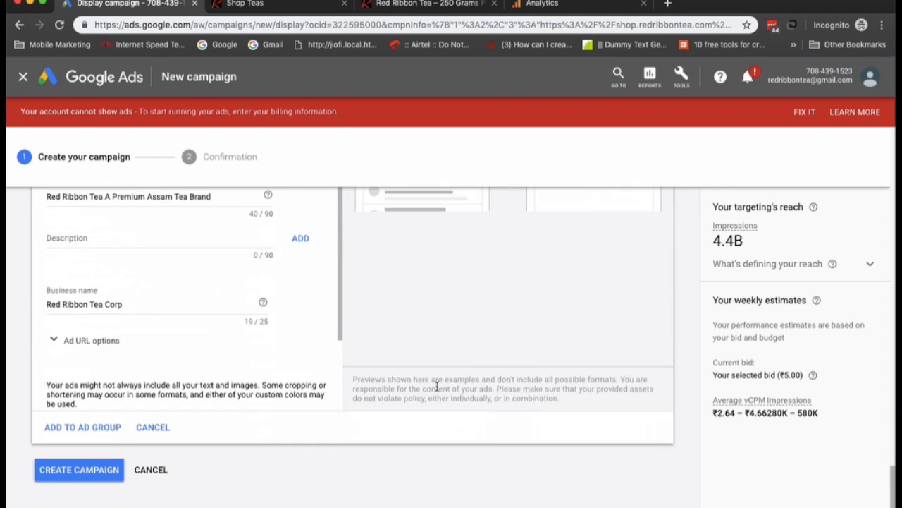
pyautogui.scroll(5, 452, 382)
pyautogui.click(459, 244)
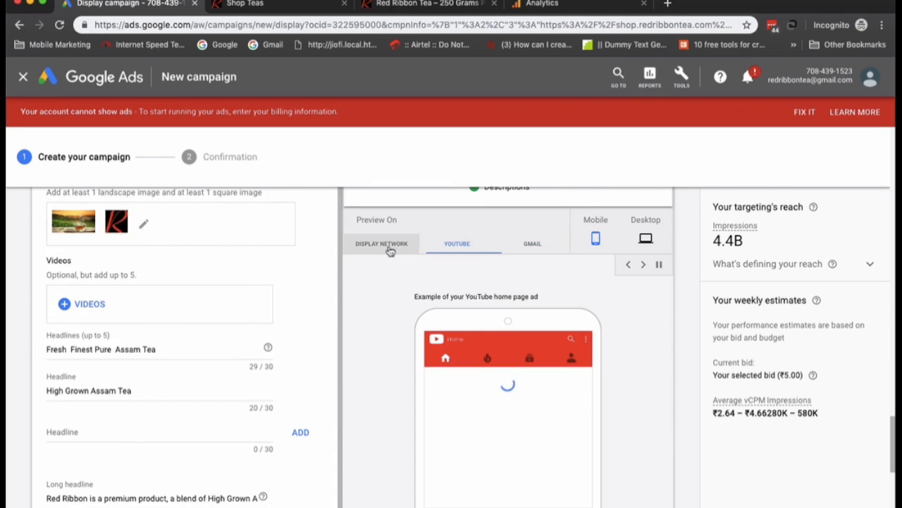
pyautogui.click(369, 258)
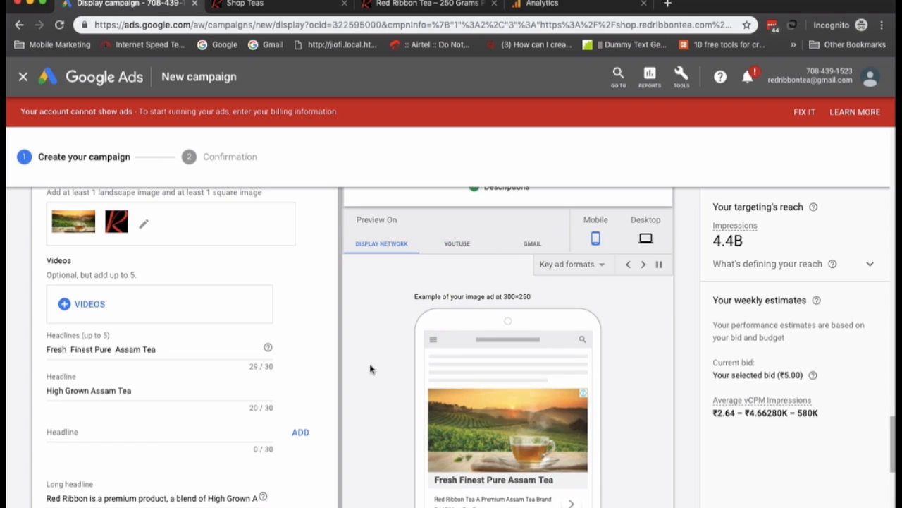
# Try to create the campaign with only the landscape image and the logo in the ad
pyautogui.scroll(-5, 288, 373)
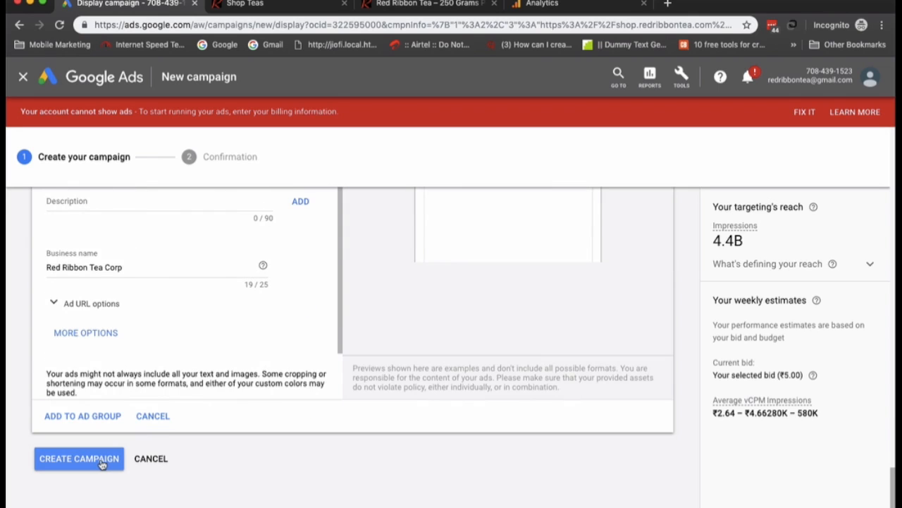
pyautogui.click(100, 464)
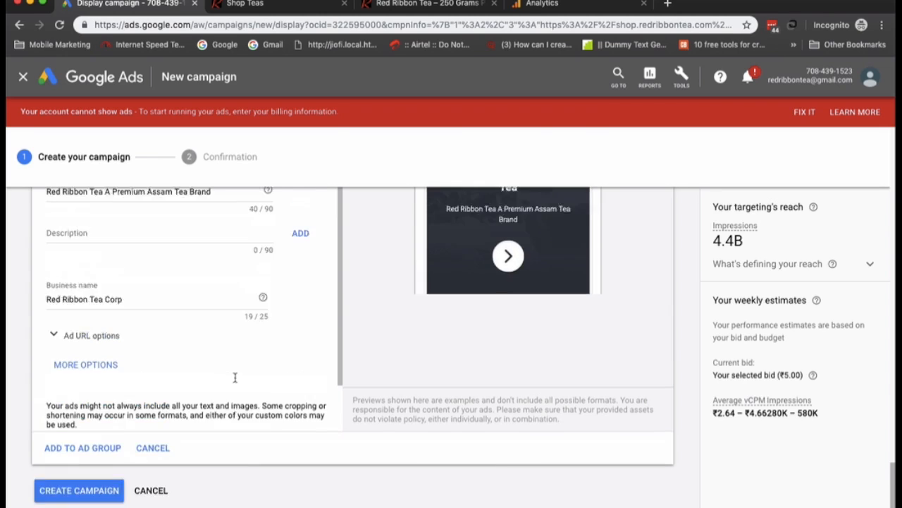
pyautogui.scroll(-5, 238, 406)
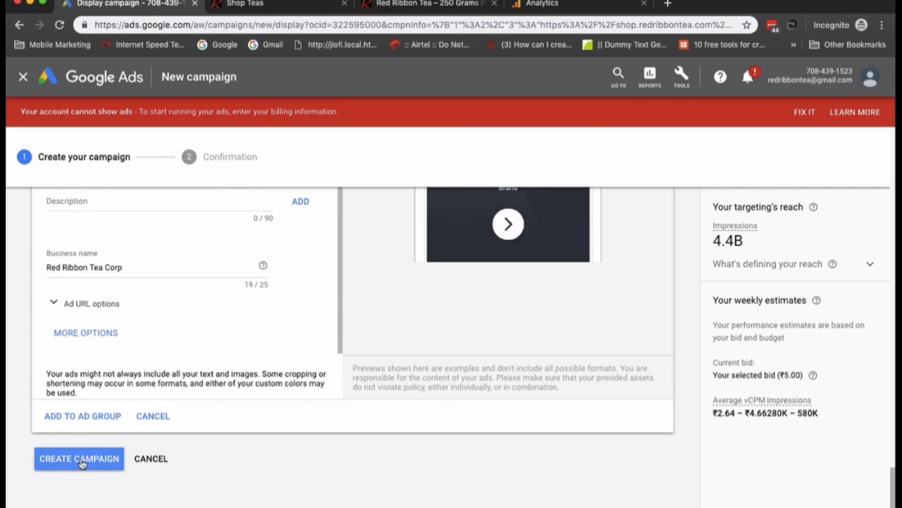
pyautogui.scroll(8, 252, 460)
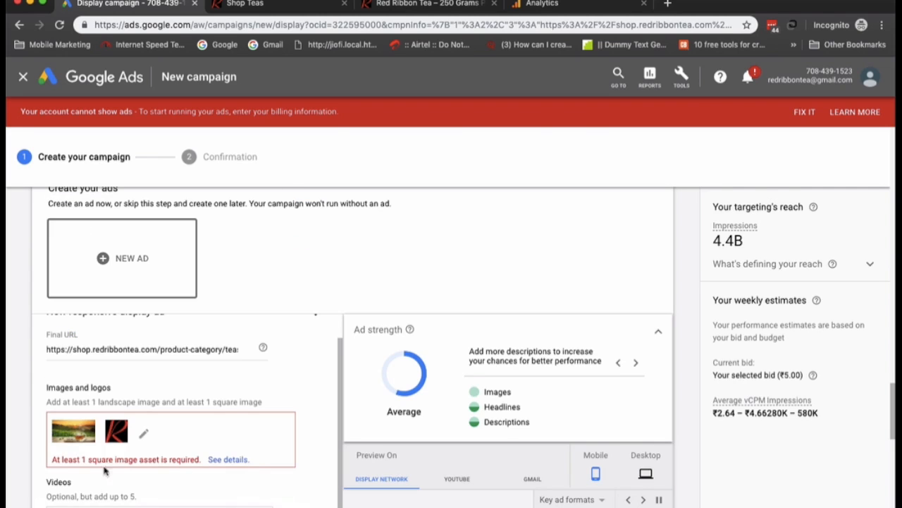
# Add the stock photo of a white tea cup on dark wood to the ad, using both the landscape (1.91:1) and square (1:1) crops
pyautogui.click(221, 460)
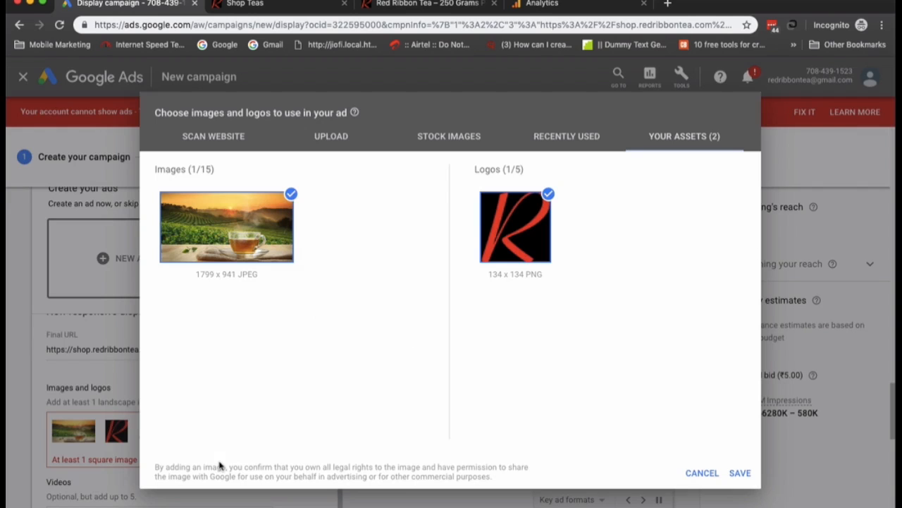
pyautogui.click(205, 142)
pyautogui.click(309, 142)
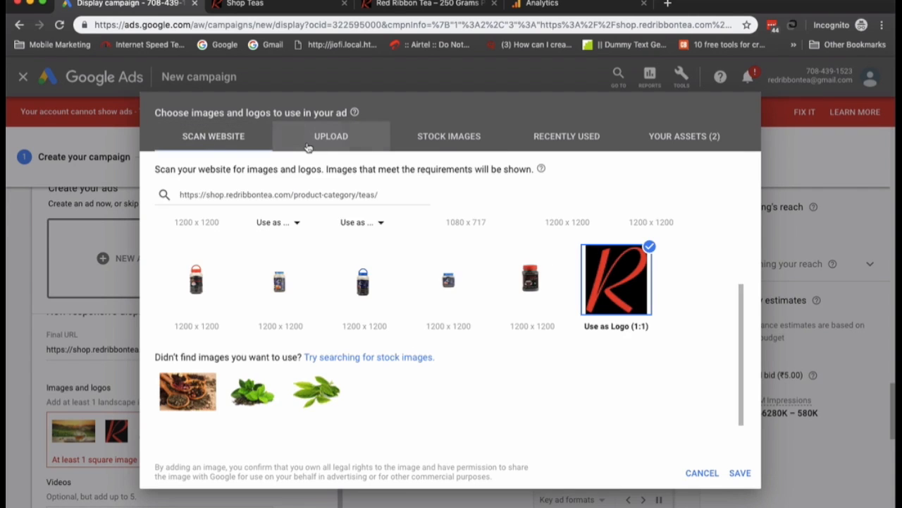
pyautogui.click(209, 139)
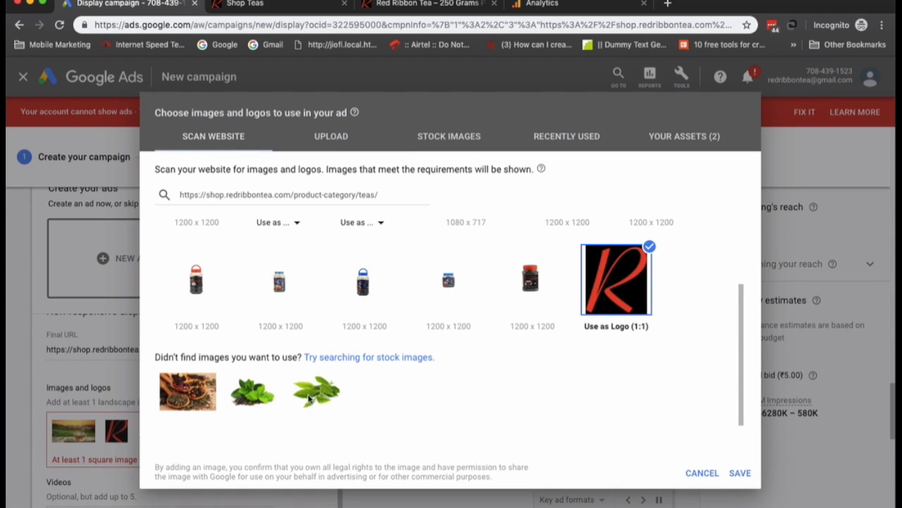
pyautogui.click(421, 146)
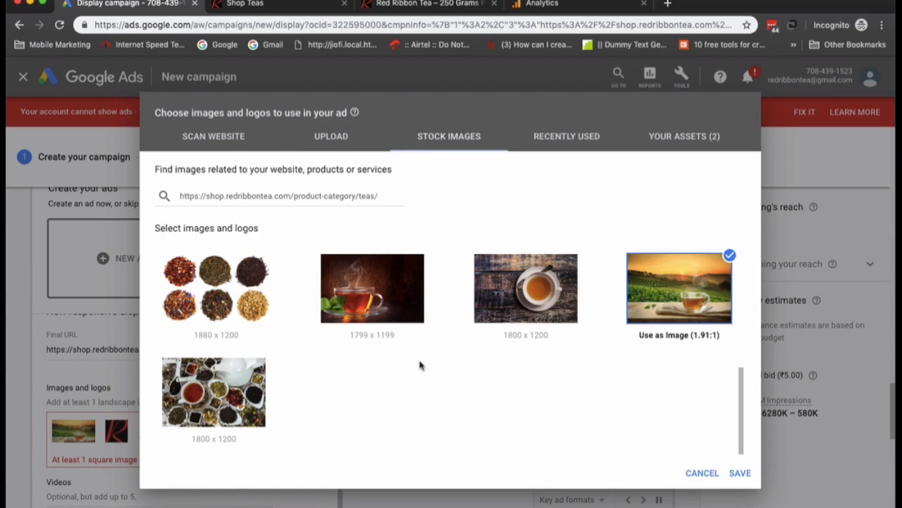
pyautogui.click(505, 288)
pyautogui.click(539, 364)
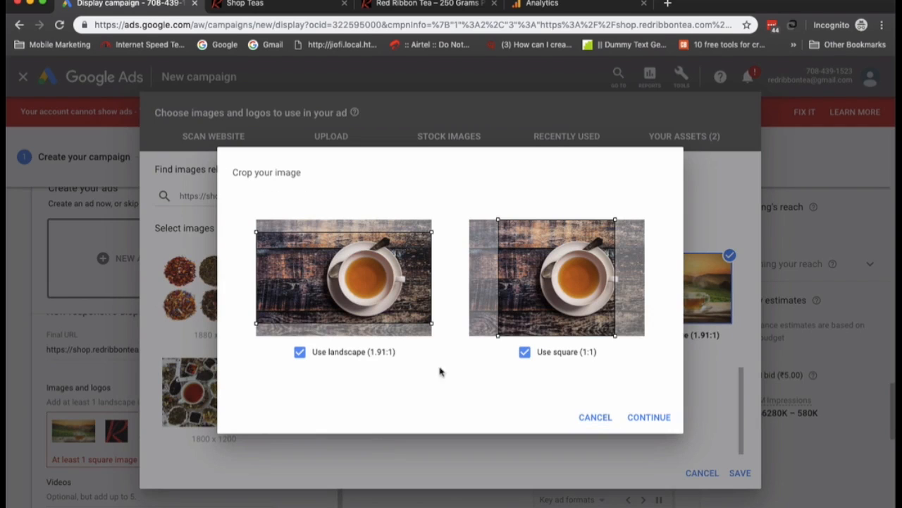
pyautogui.click(386, 353)
pyautogui.click(359, 359)
pyautogui.click(655, 417)
pyautogui.click(740, 474)
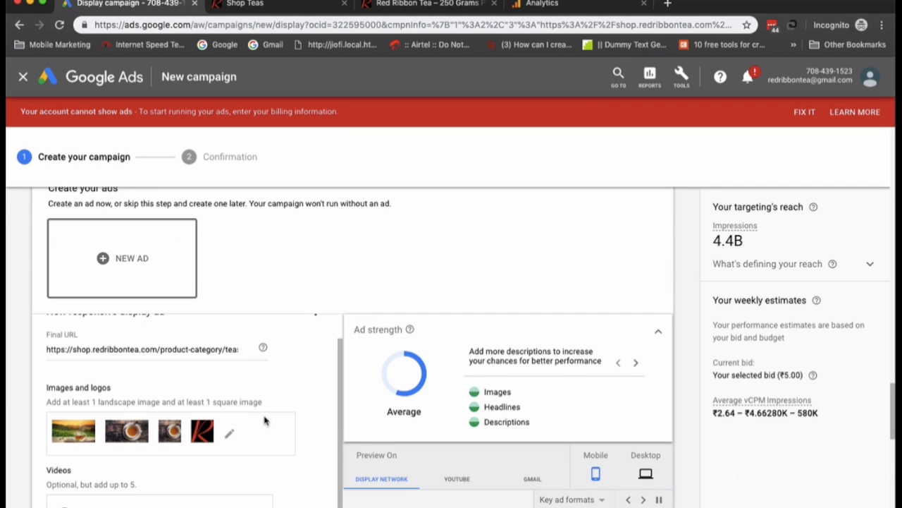
# Review the completed ad form and try again to create the campaign with the added tea cup images
pyautogui.scroll(-5, 265, 420)
pyautogui.scroll(5, 261, 396)
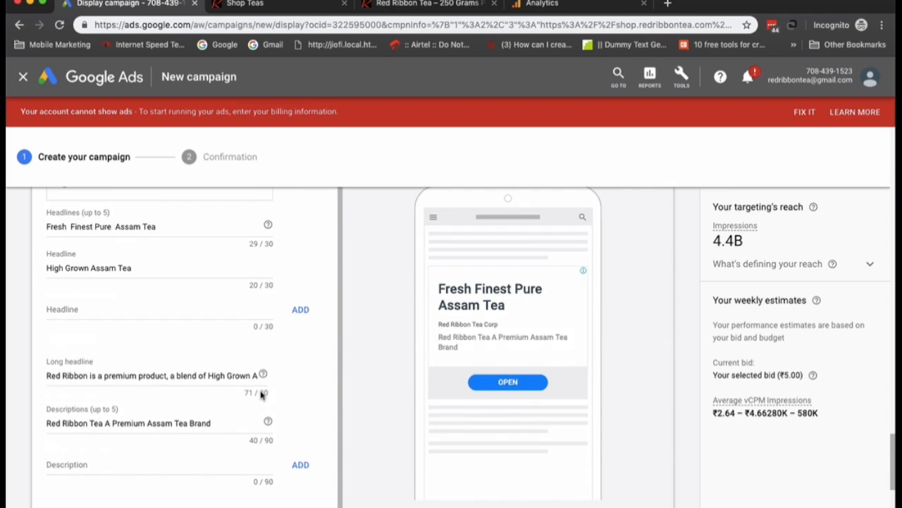
pyautogui.scroll(-1, 341, 368)
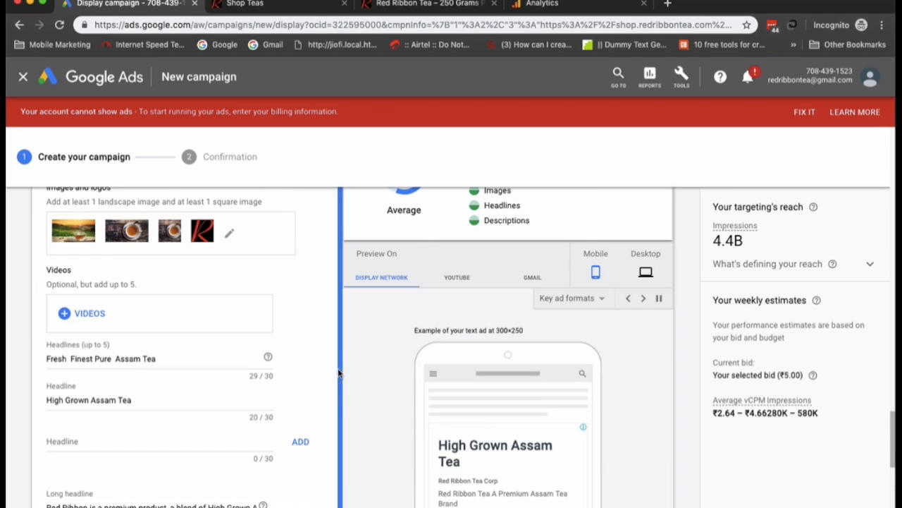
pyautogui.scroll(-5, 339, 372)
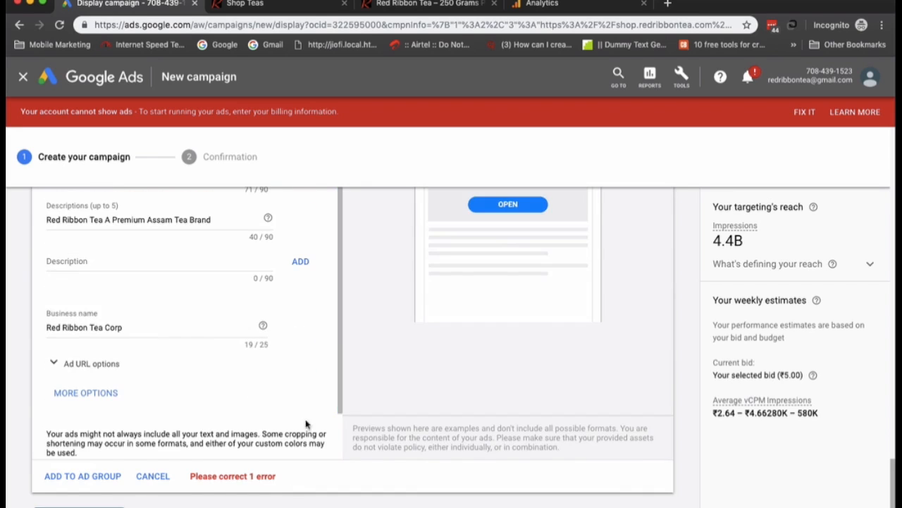
pyautogui.scroll(-2, 302, 425)
pyautogui.scroll(10, 238, 426)
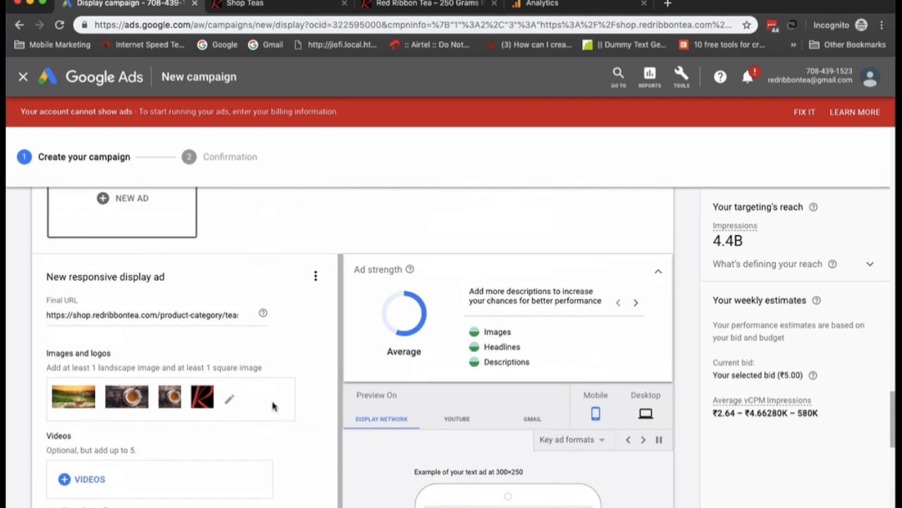
pyautogui.scroll(-10, 304, 419)
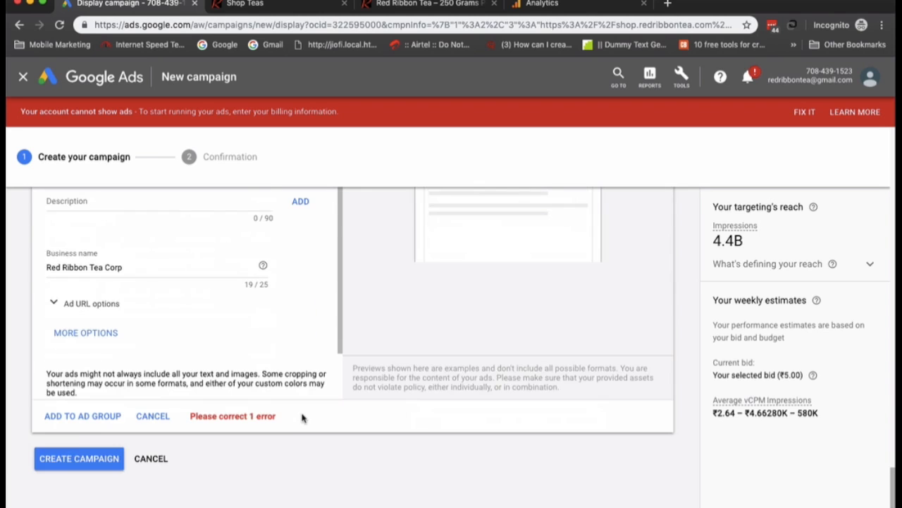
pyautogui.click(78, 456)
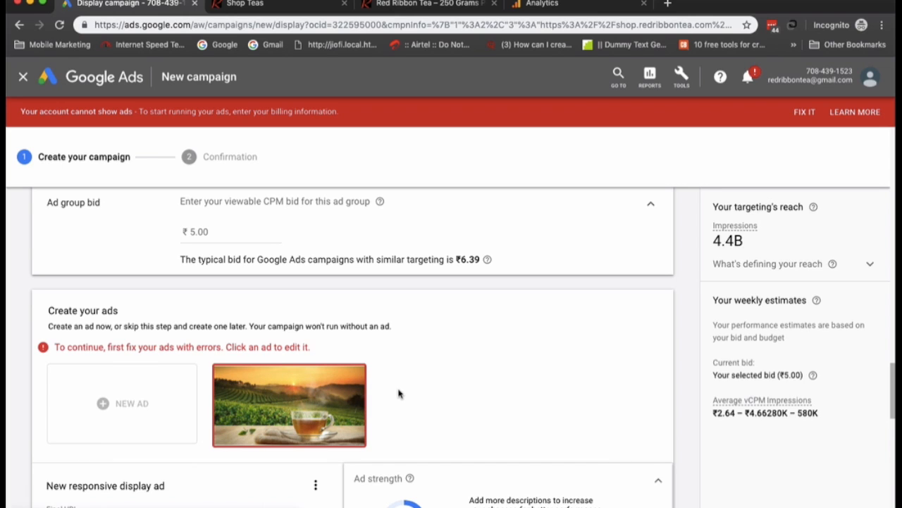
# Open the responsive display ad's selected assets and check which image has the error
pyautogui.scroll(-4, 399, 393)
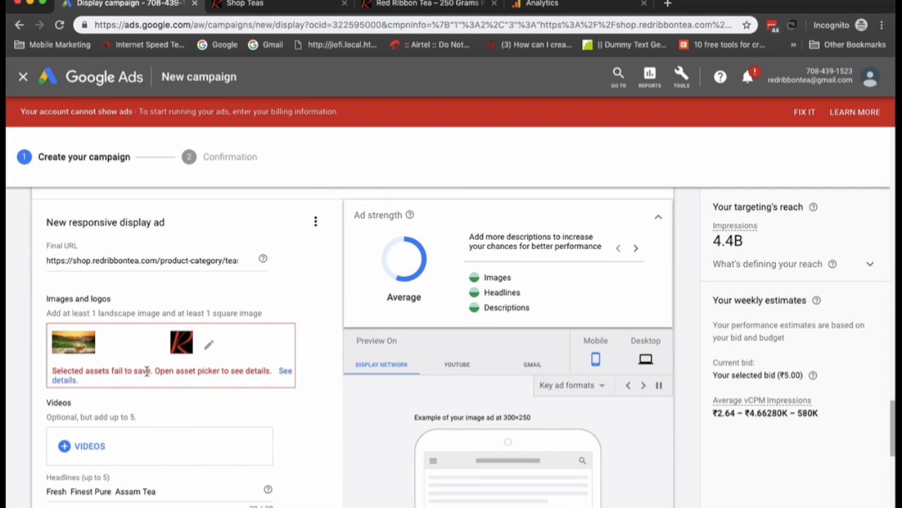
pyautogui.scroll(-1, 162, 372)
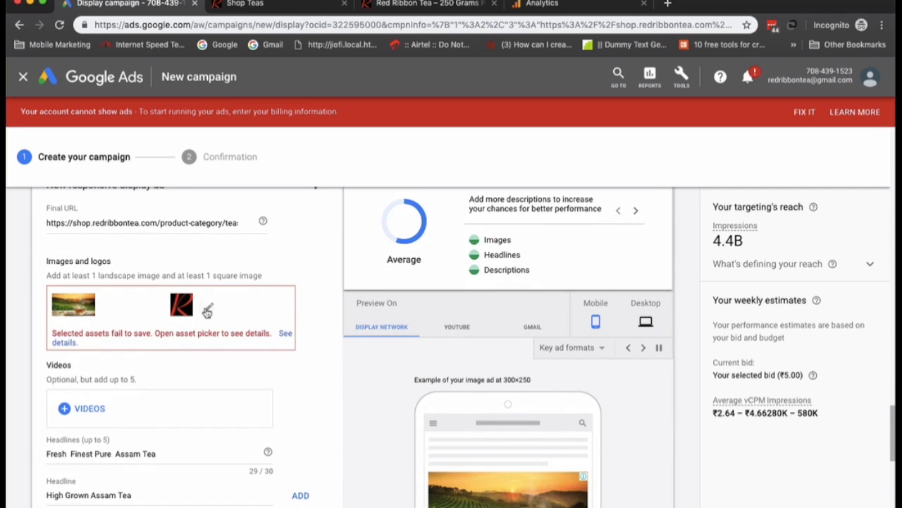
pyautogui.click(207, 311)
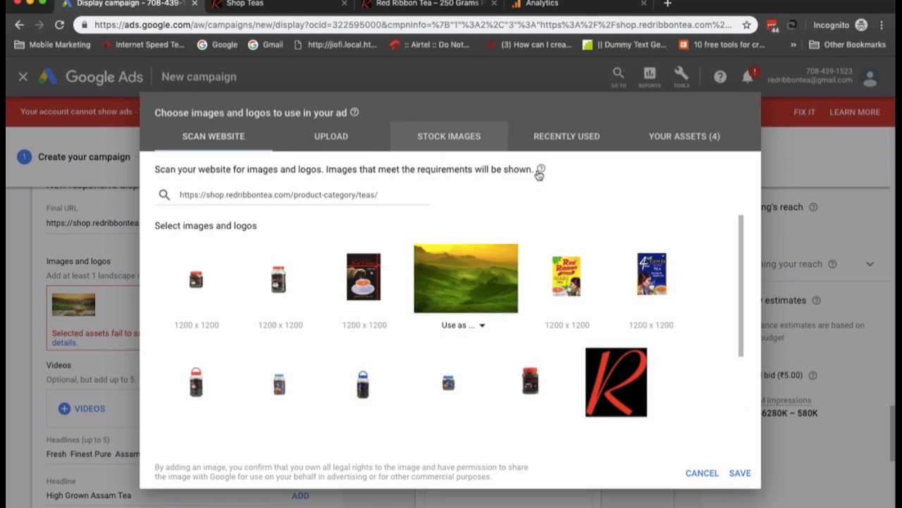
pyautogui.click(632, 146)
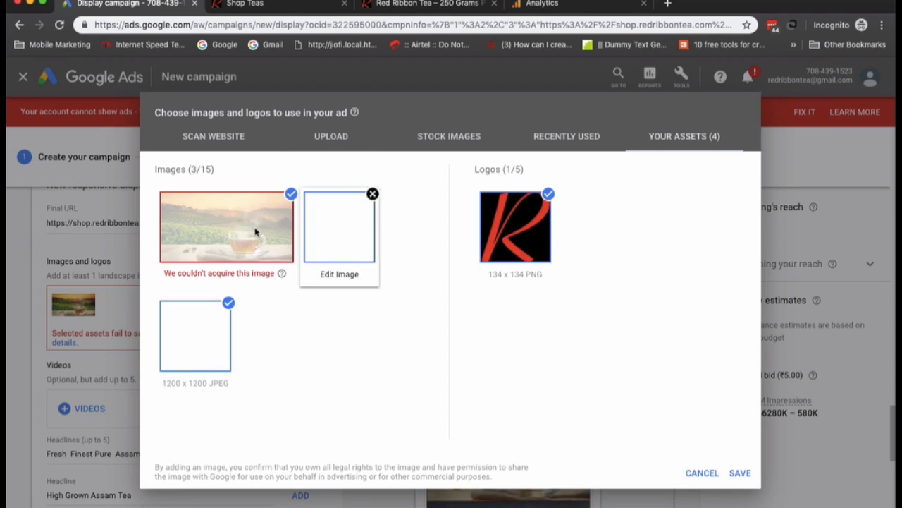
pyautogui.click(256, 258)
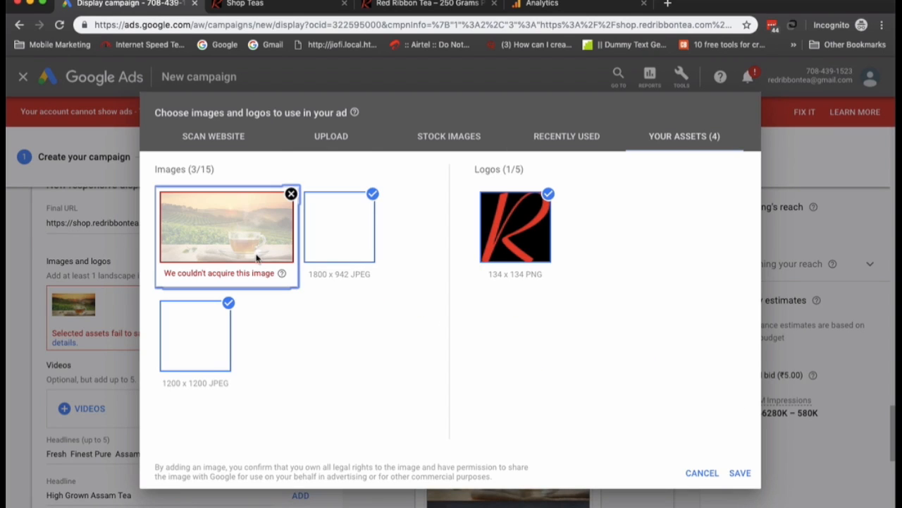
# Replace the ad's images with the stock photo of a steaming glass tea cup, using its landscape (1.91:1) and square (1:1) crops
pyautogui.click(444, 137)
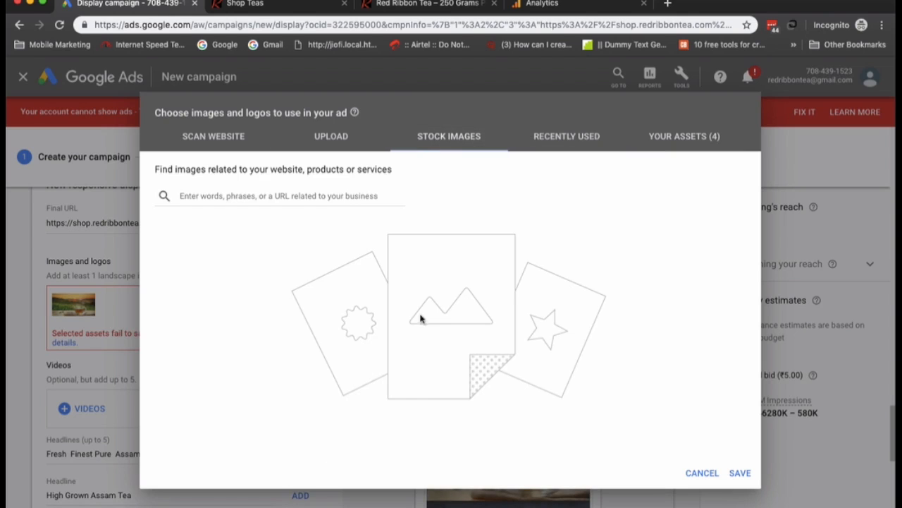
pyautogui.click(339, 138)
pyautogui.click(214, 138)
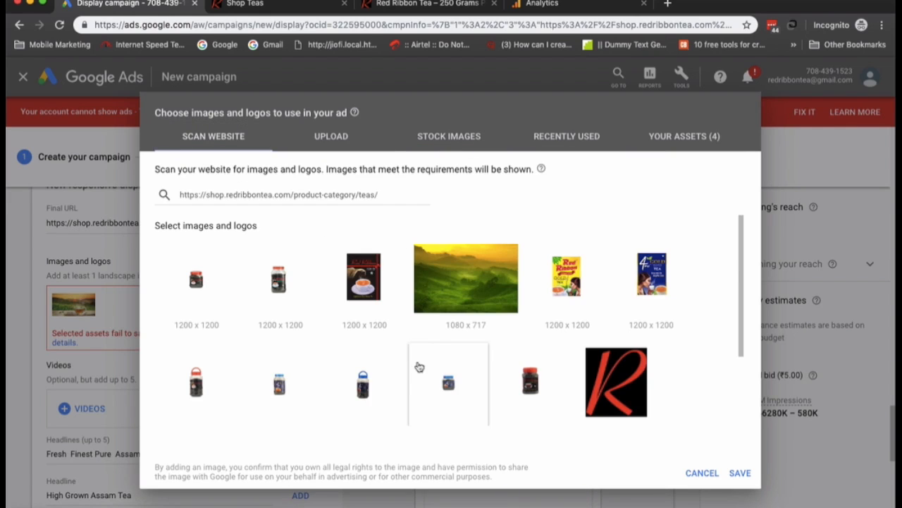
pyautogui.scroll(-3, 429, 355)
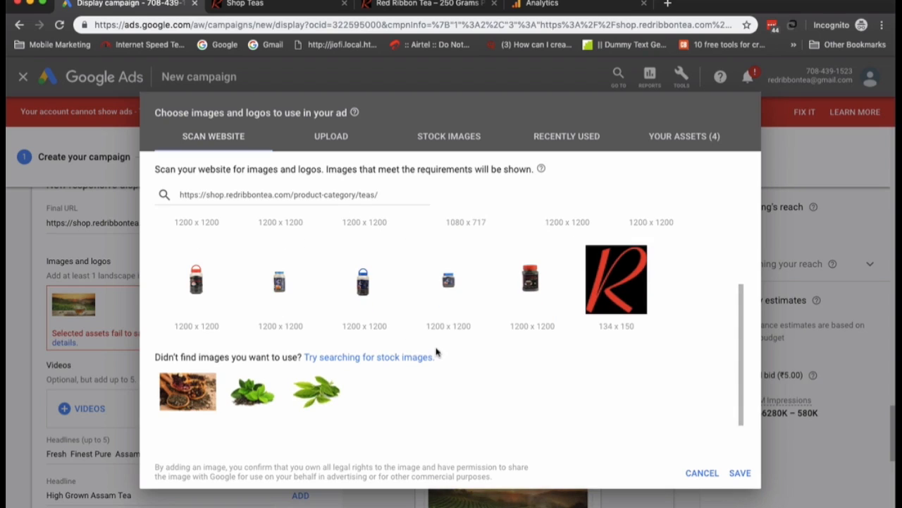
pyautogui.scroll(3, 436, 351)
pyautogui.click(449, 136)
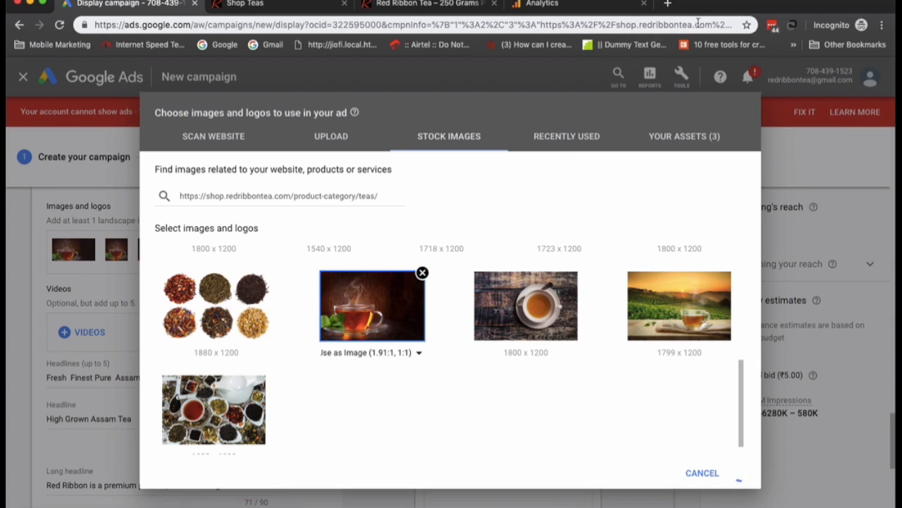
# Open the Unsplash website in a new browser tab and search its photos for "tea cup"
pyautogui.click(669, 5)
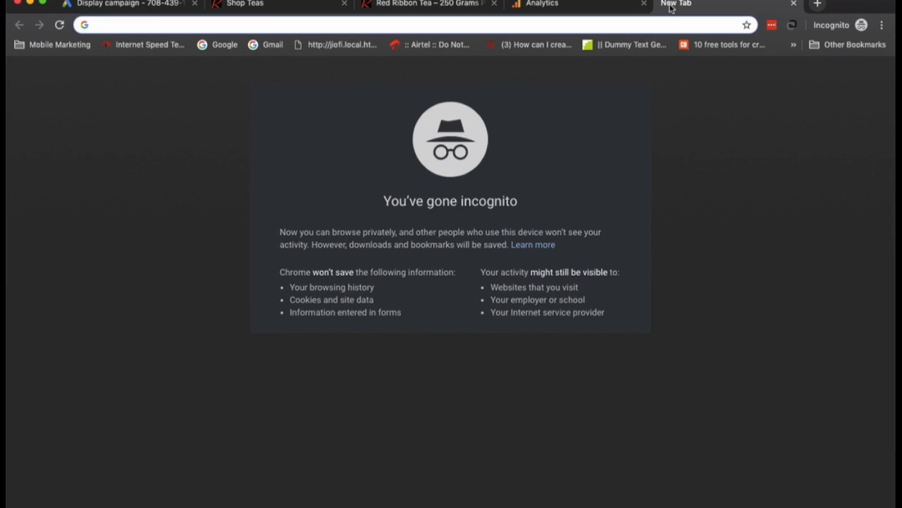
pyautogui.write('unsplas')
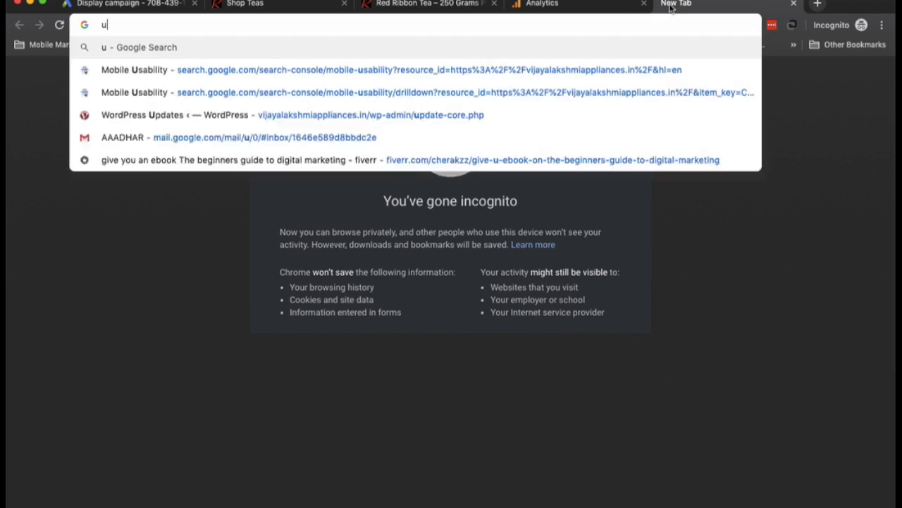
pyautogui.write('h')
pyautogui.click(492, 77)
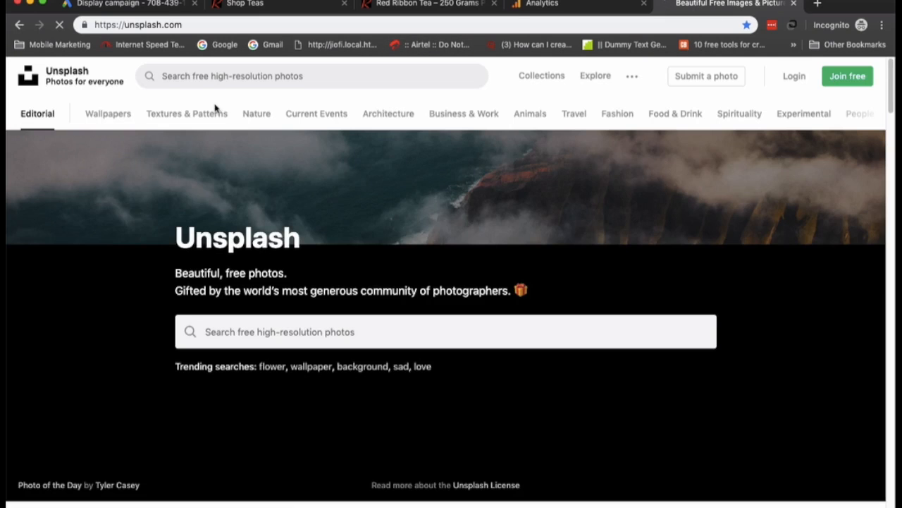
pyautogui.click(233, 78)
pyautogui.write('tea')
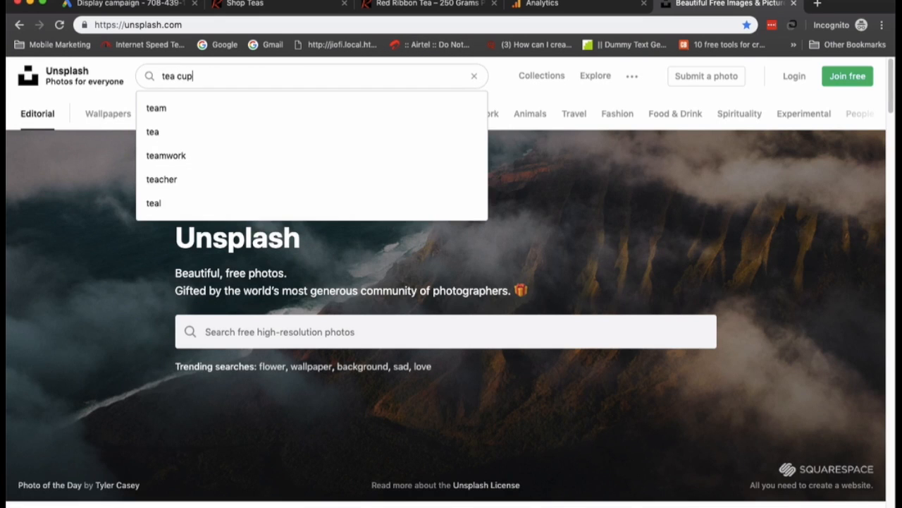
pyautogui.write(' cup')
pyautogui.press('Return')
# Find the photo of tea in a glass teapot beside a teacup with saucer and download it for free
pyautogui.scroll(-1, 384, 342)
pyautogui.scroll(-7, 385, 342)
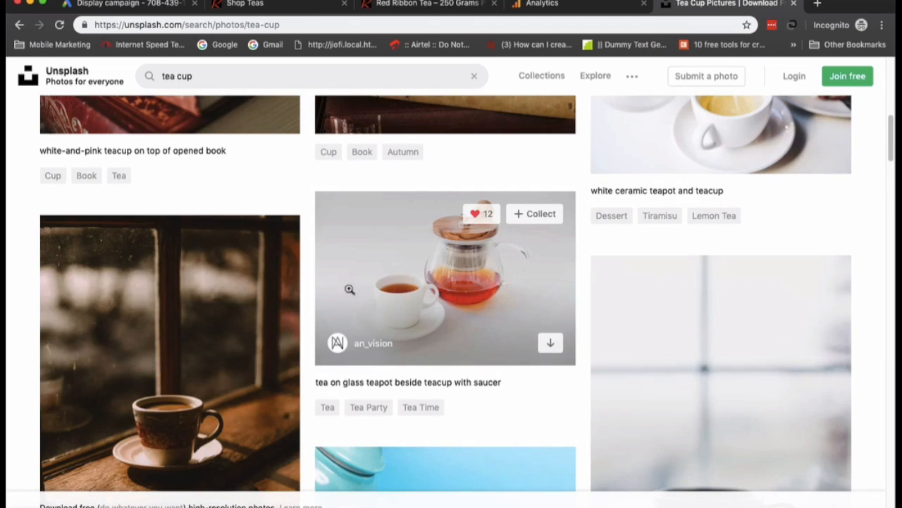
pyautogui.scroll(-4, 176, 364)
pyautogui.scroll(1, 456, 369)
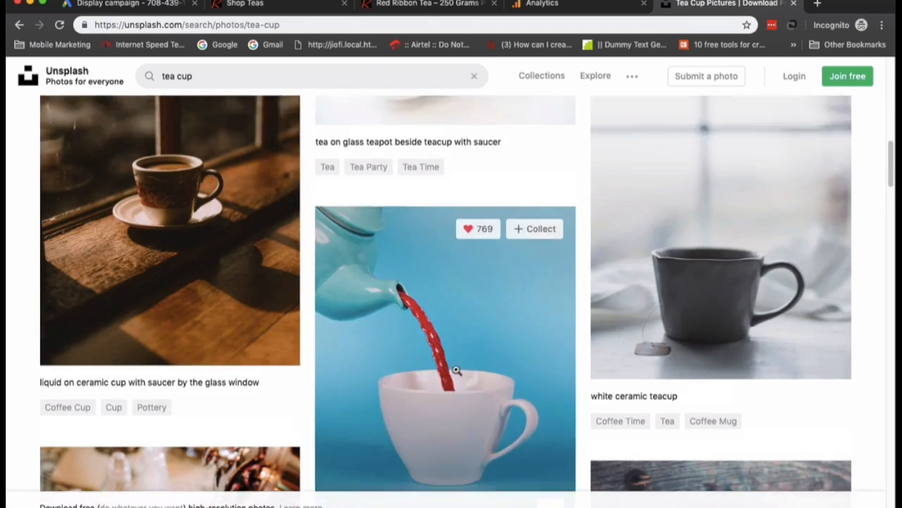
pyautogui.scroll(5, 458, 324)
pyautogui.scroll(-7, 459, 317)
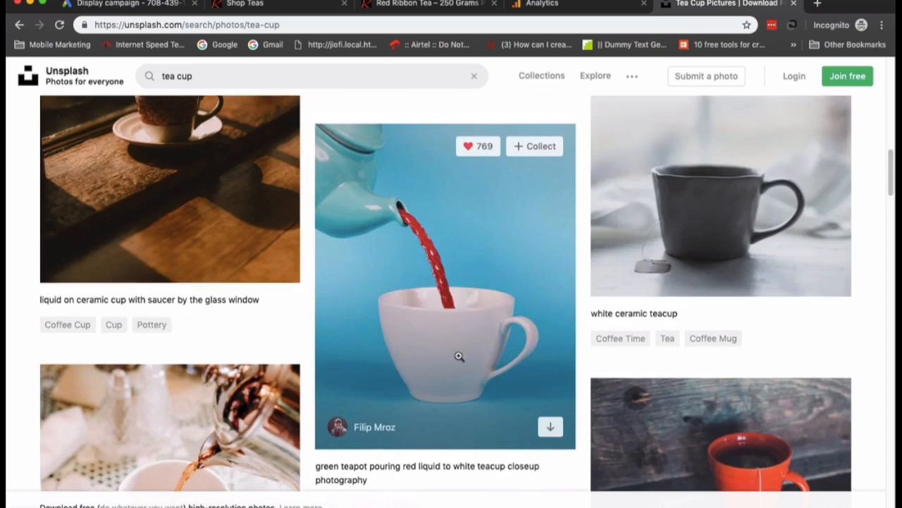
pyautogui.scroll(-4, 459, 357)
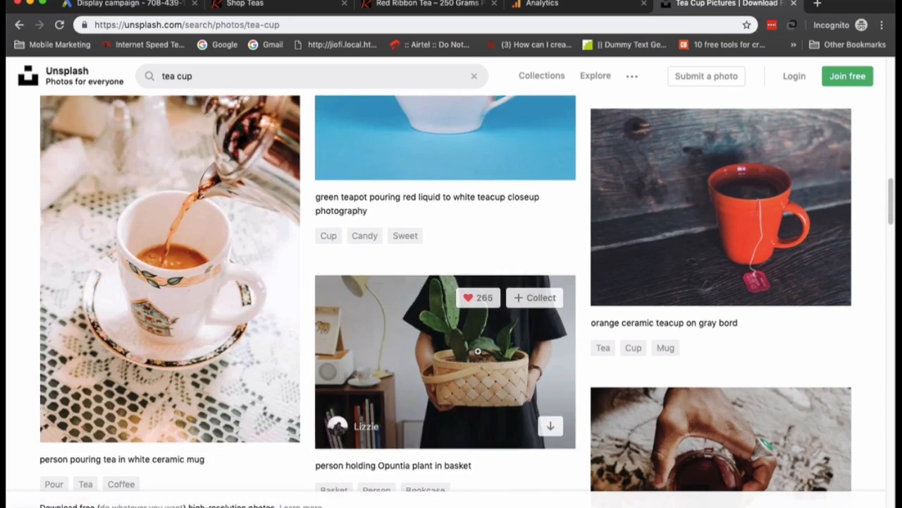
pyautogui.scroll(4, 494, 325)
pyautogui.scroll(5, 486, 332)
pyautogui.click(481, 404)
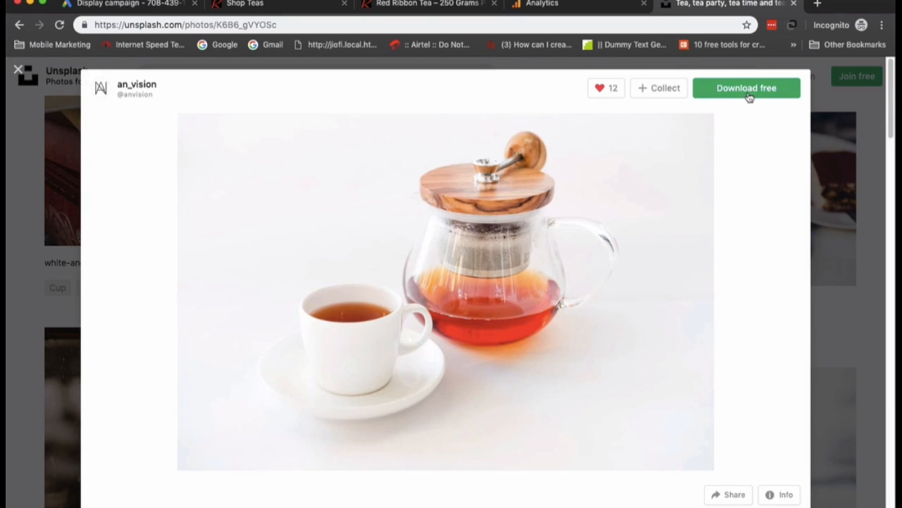
pyautogui.click(748, 95)
# Switch back to the Google Ads campaign, try to apply the ad changes and try again to create the campaign
pyautogui.press('super+1')
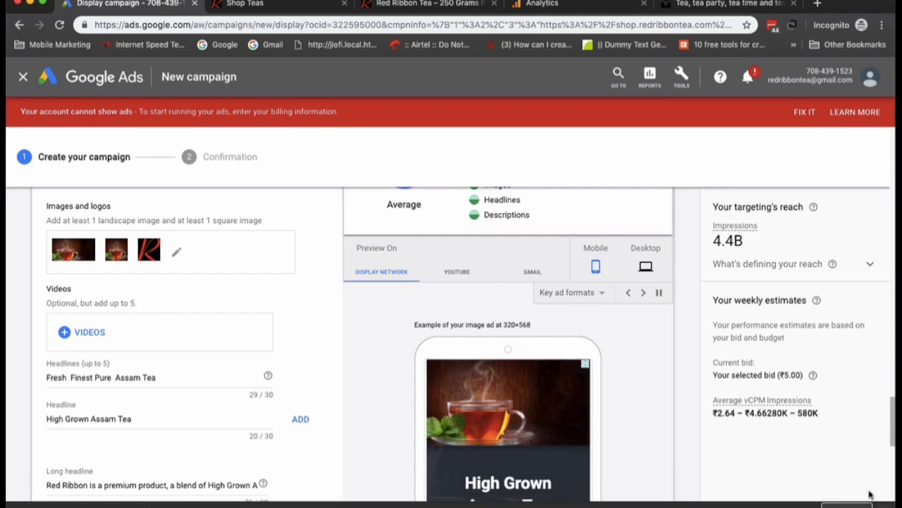
pyautogui.scroll(-5, 346, 427)
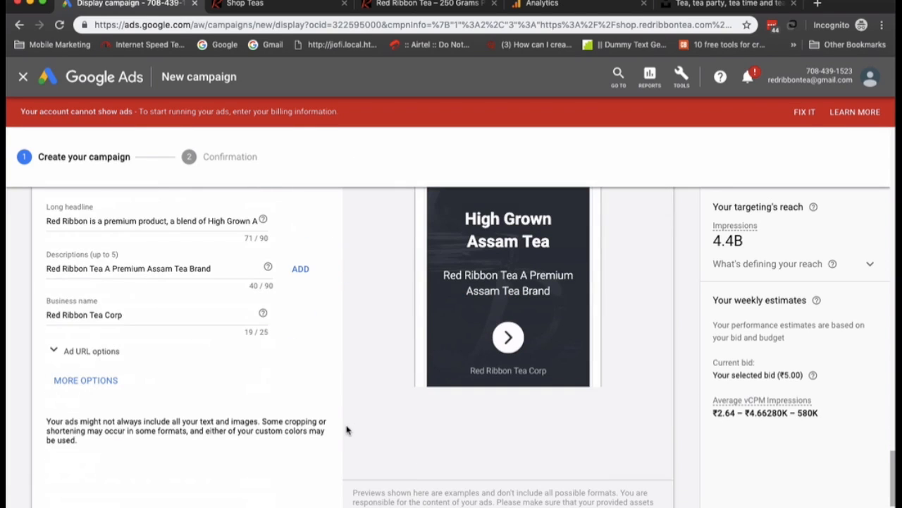
pyautogui.scroll(-3, 347, 428)
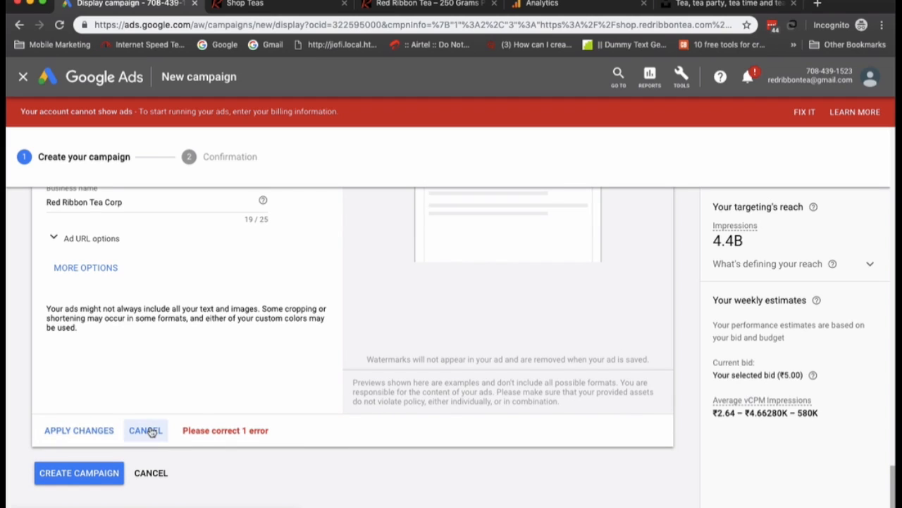
pyautogui.click(93, 435)
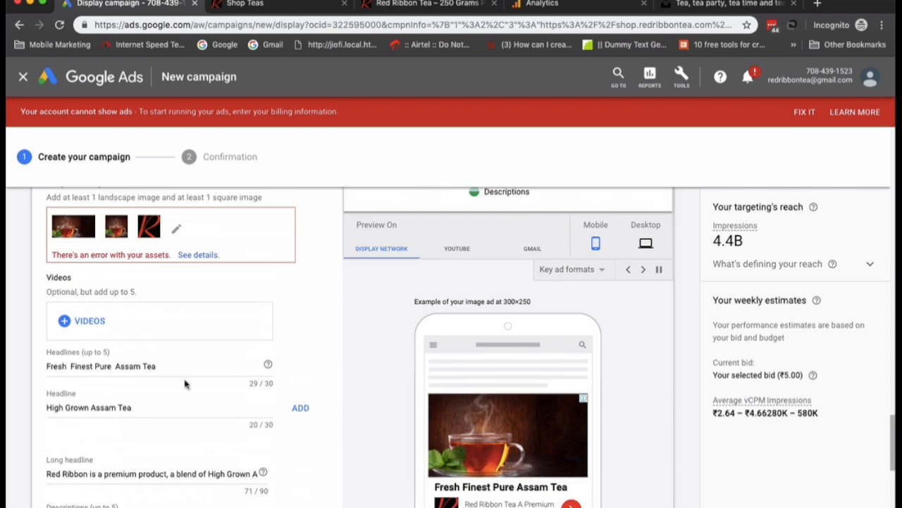
pyautogui.scroll(-6, 195, 317)
pyautogui.click(98, 457)
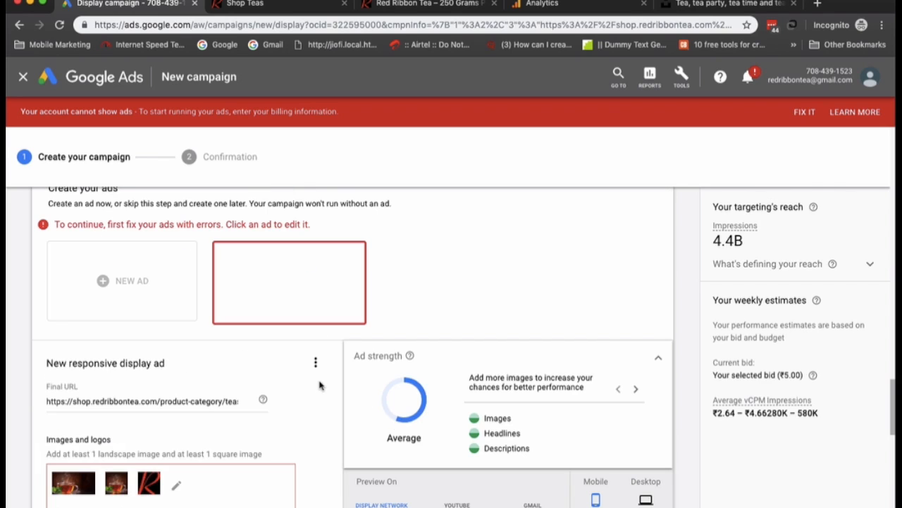
# Upload the downloaded teapot and teacup photo from the Downloads folder to the ad's images and logos
pyautogui.scroll(-2, 303, 395)
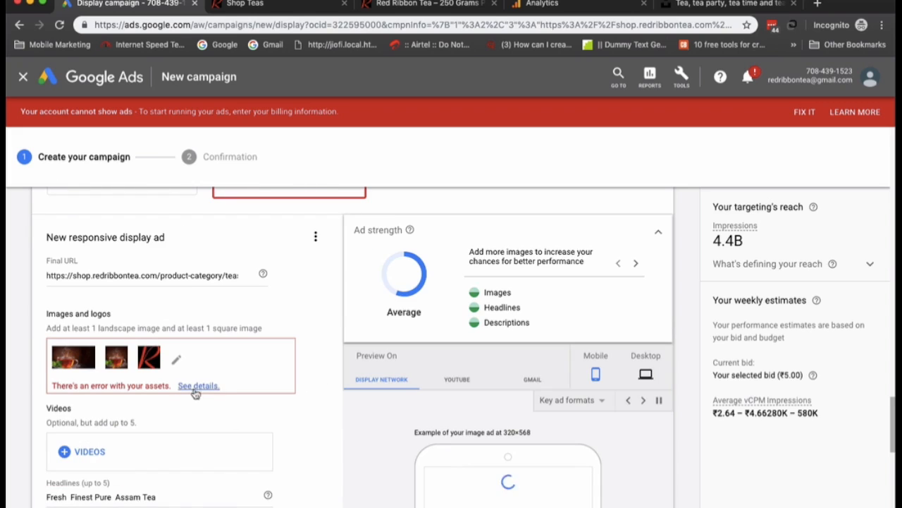
pyautogui.click(178, 363)
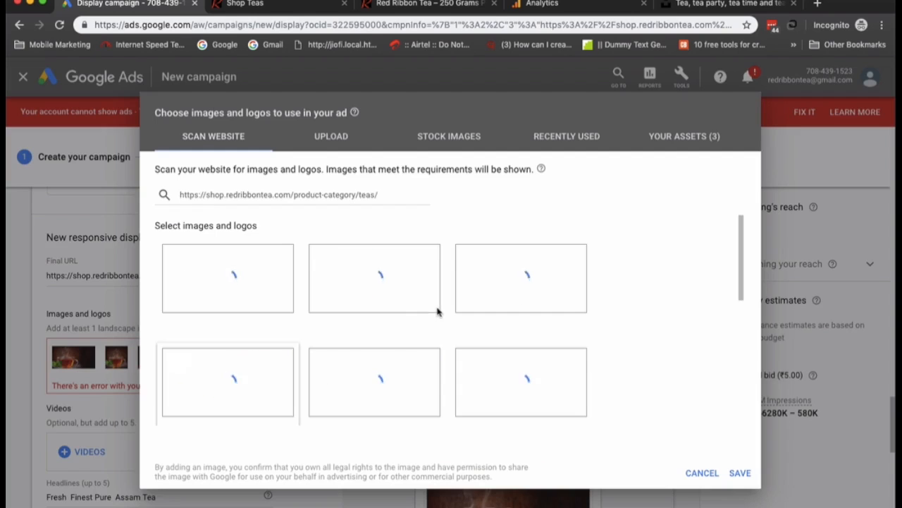
pyautogui.click(355, 144)
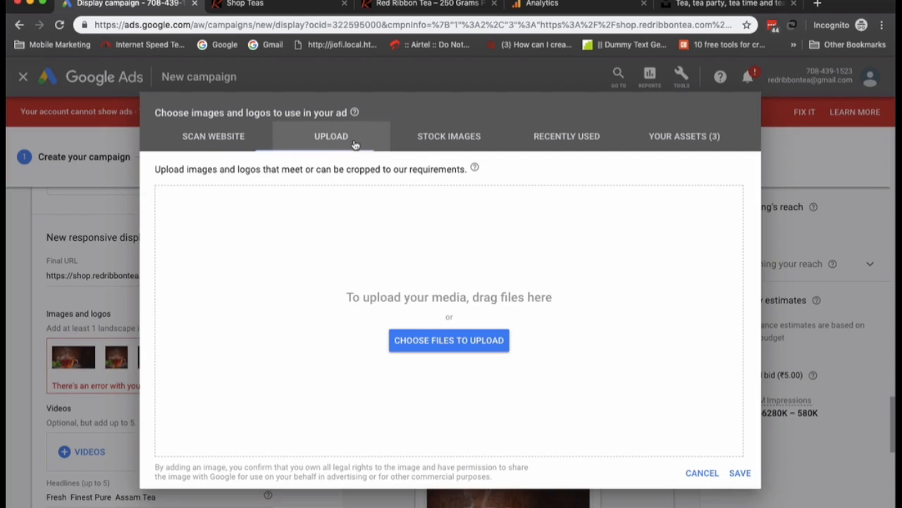
pyautogui.click(450, 342)
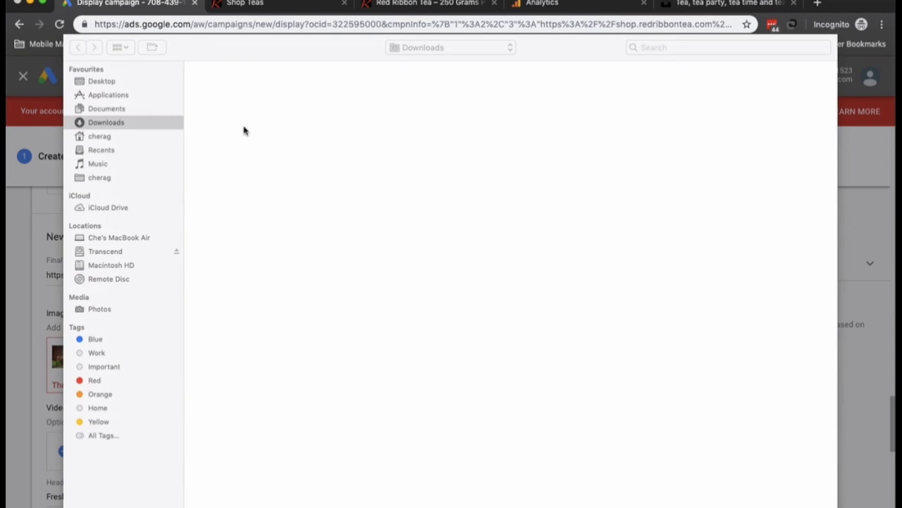
pyautogui.doubleClick(243, 83)
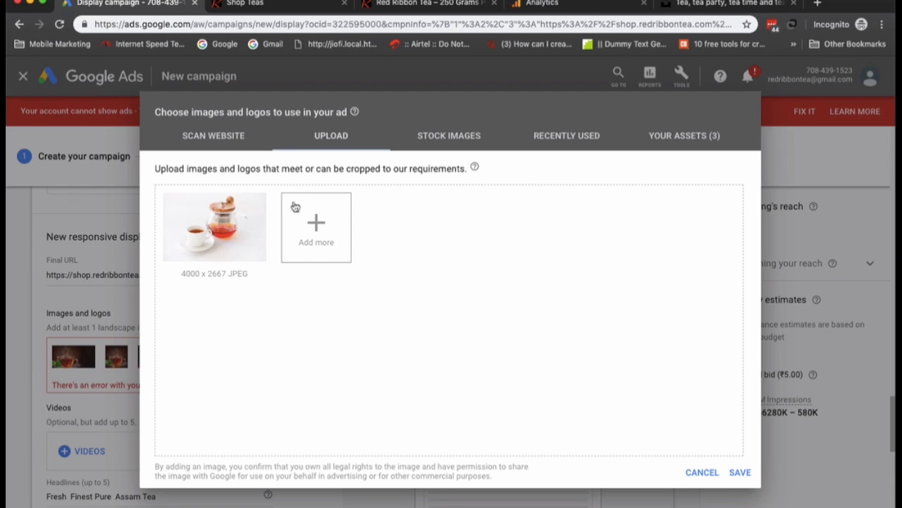
# Use the uploaded teapot photo as an image in landscape (1.91:1) and square (1:1), shifting the landscape crop slightly upward, and try to save
pyautogui.click(246, 273)
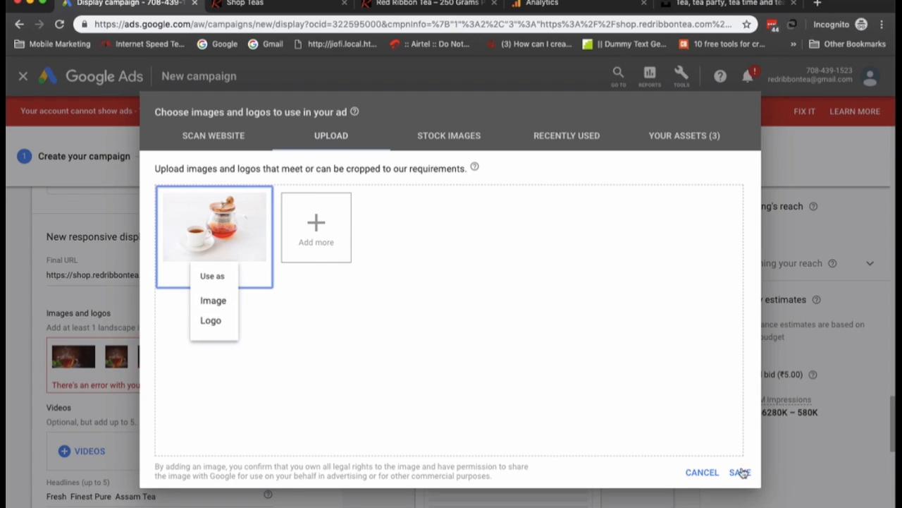
pyautogui.click(214, 300)
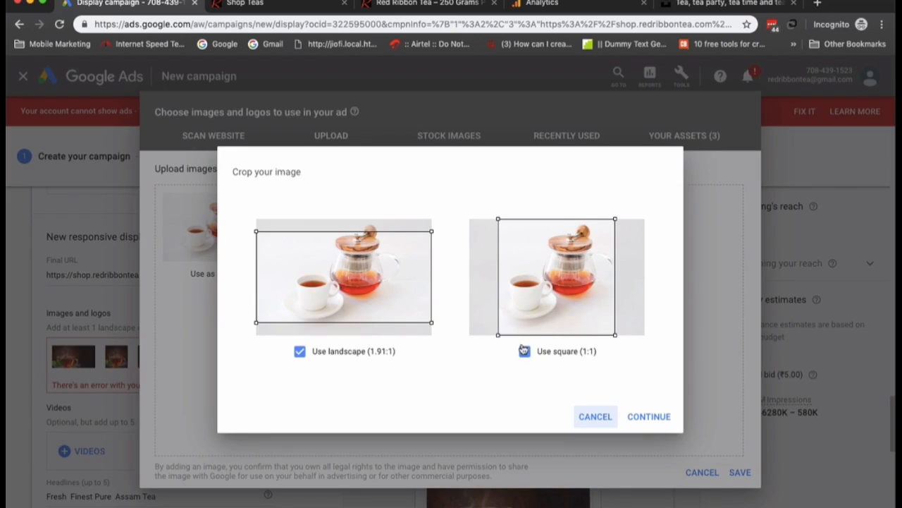
pyautogui.moveTo(303, 268)
pyautogui.mouseDown()
pyautogui.moveTo(303, 256)
pyautogui.moveTo(314, 269)
pyautogui.mouseUp()
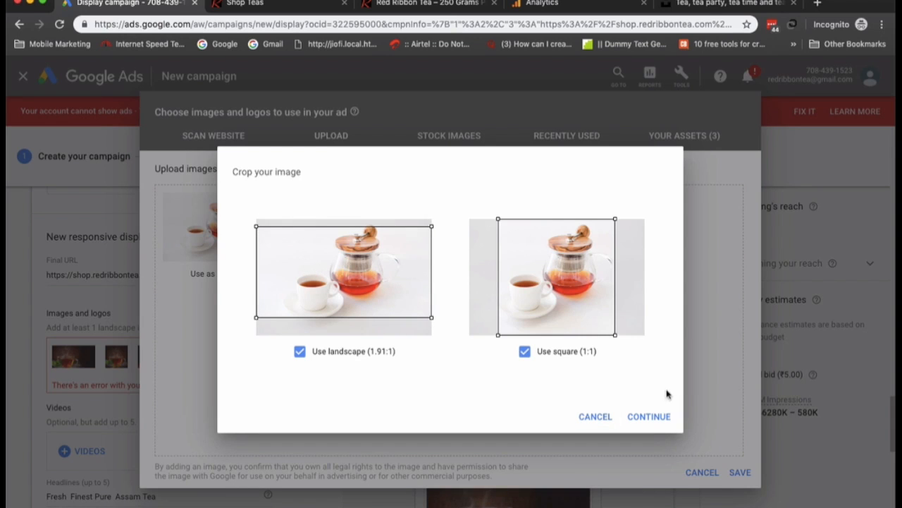
pyautogui.click(656, 417)
pyautogui.click(741, 472)
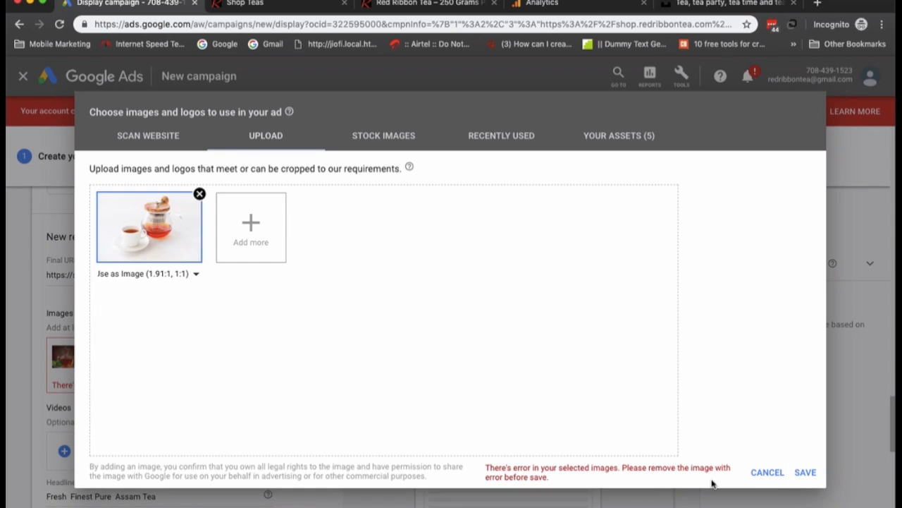
# Remove the landscape and square images of the steaming glass tea cup from the ad's selected assets
pyautogui.click(606, 135)
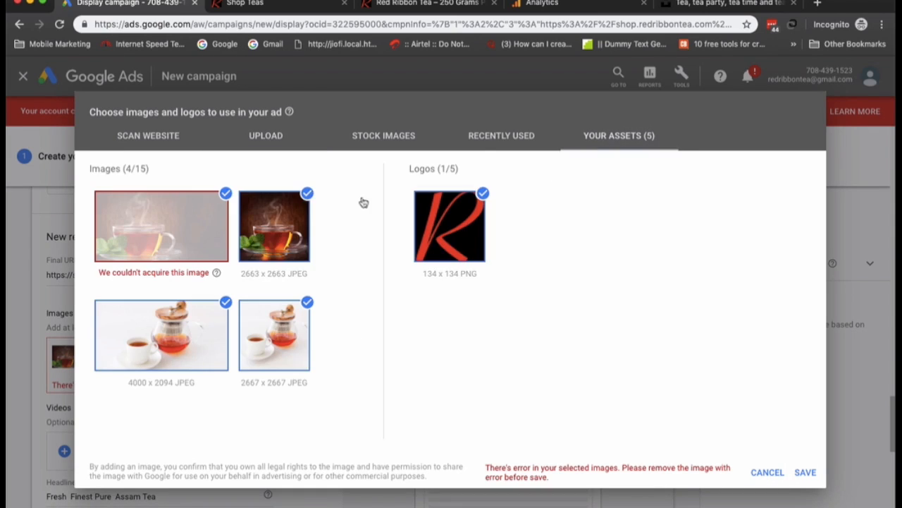
pyautogui.click(225, 193)
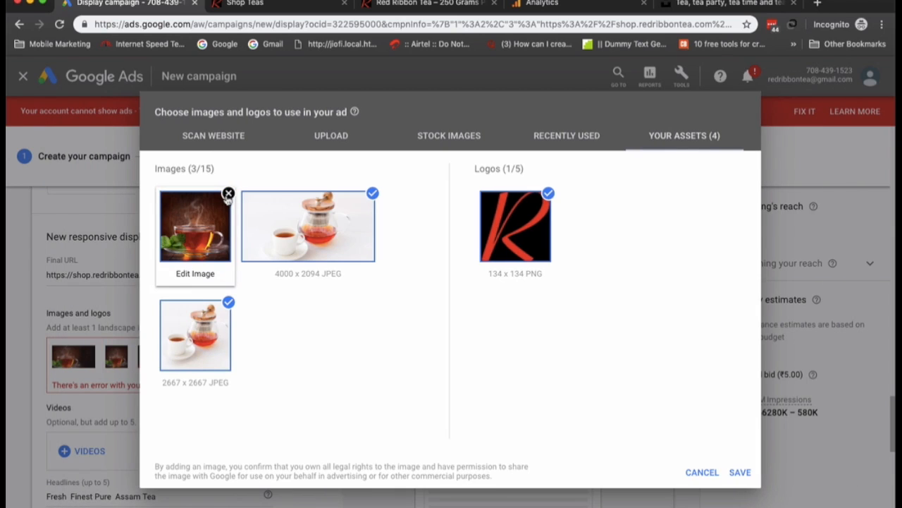
pyautogui.click(229, 194)
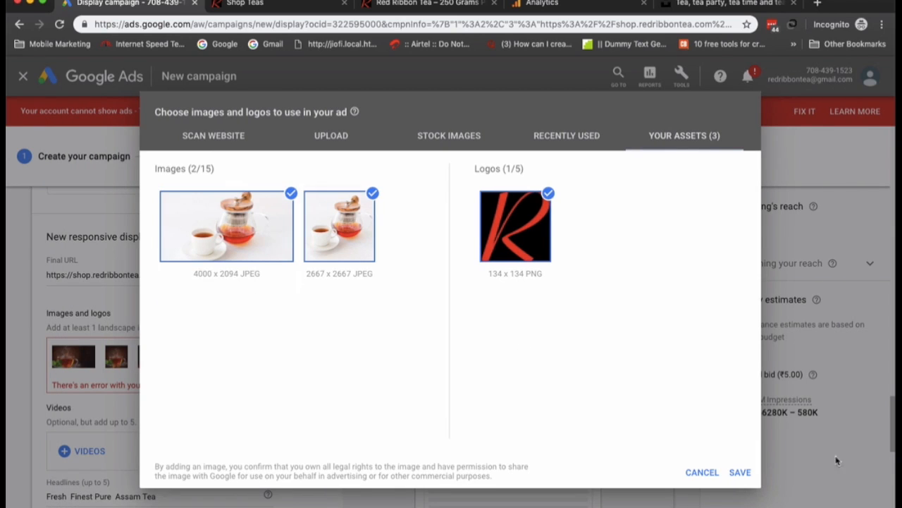
# Save the teapot images and logo to the responsive display ad, then apply the ad changes and create the campaign
pyautogui.click(741, 473)
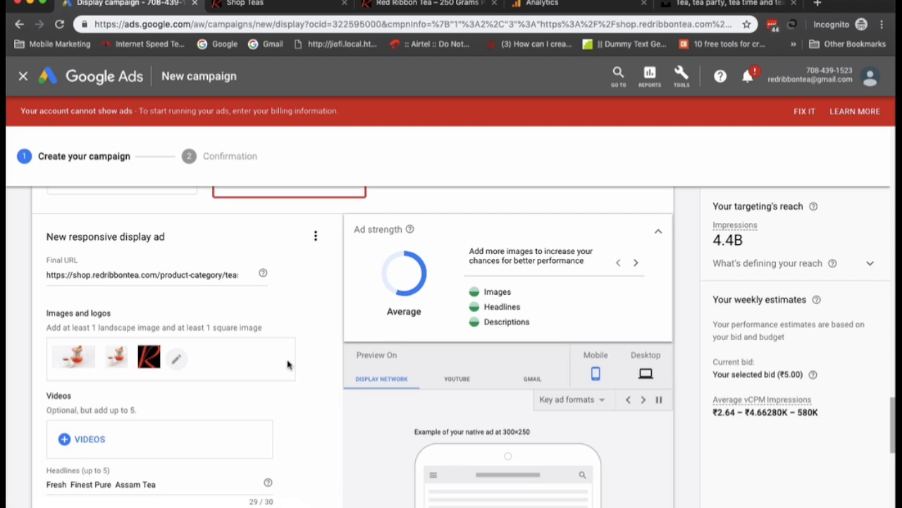
pyautogui.scroll(-3, 287, 364)
pyautogui.scroll(-5, 287, 364)
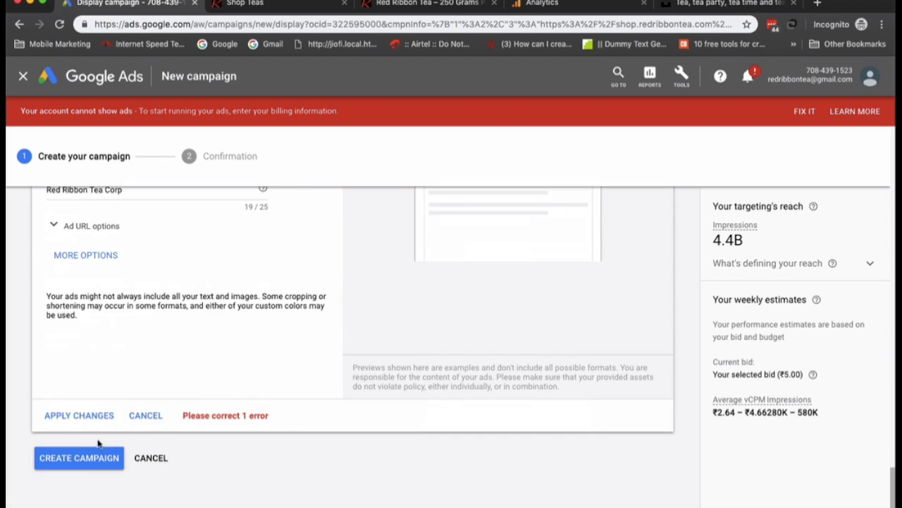
pyautogui.click(80, 416)
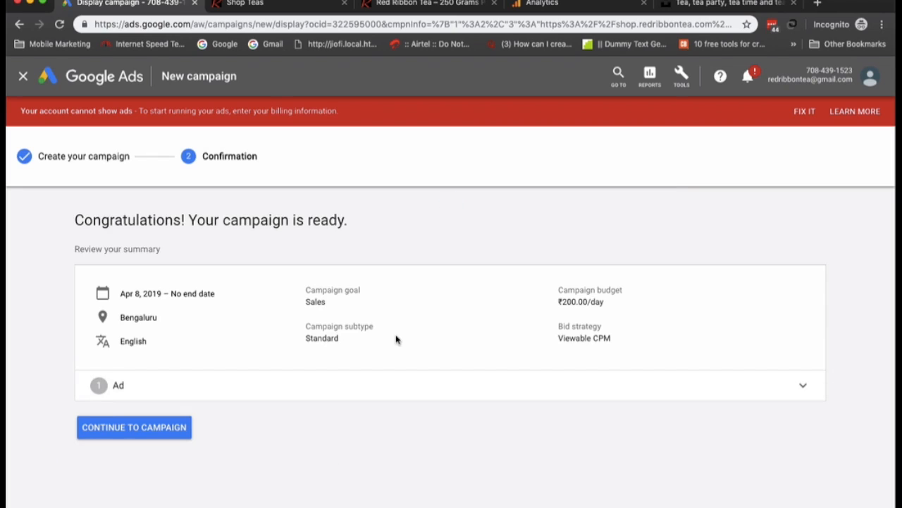
# Continue from the confirmation page to the new campaign and examine its ad groups table, including the Max. CPM column
pyautogui.click(176, 427)
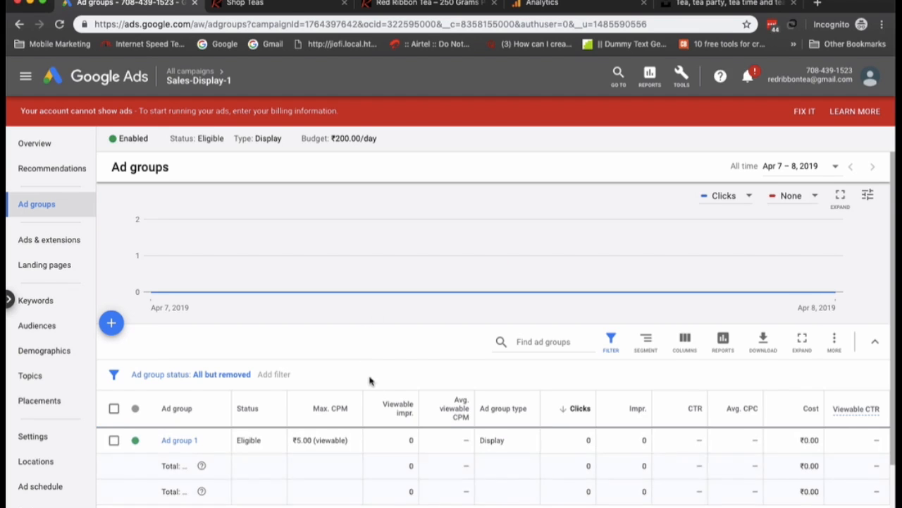
pyautogui.scroll(-1, 409, 422)
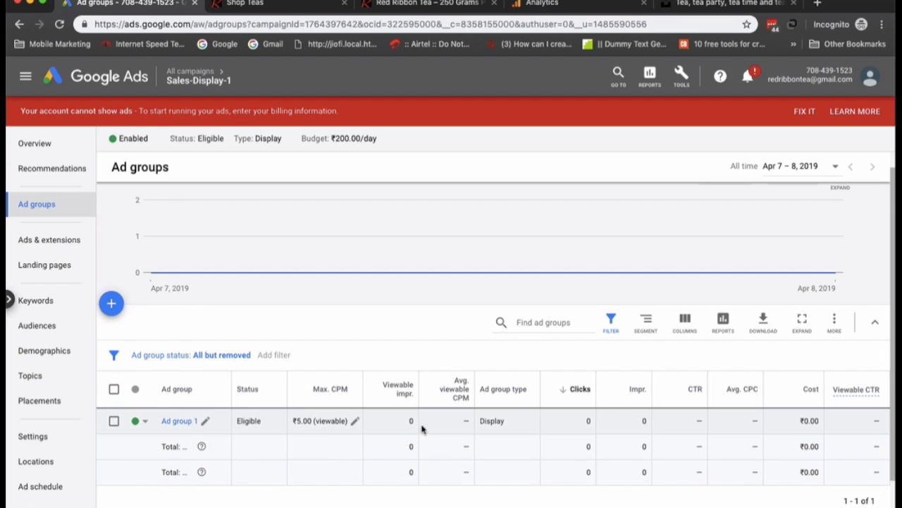
pyautogui.moveTo(336, 394)
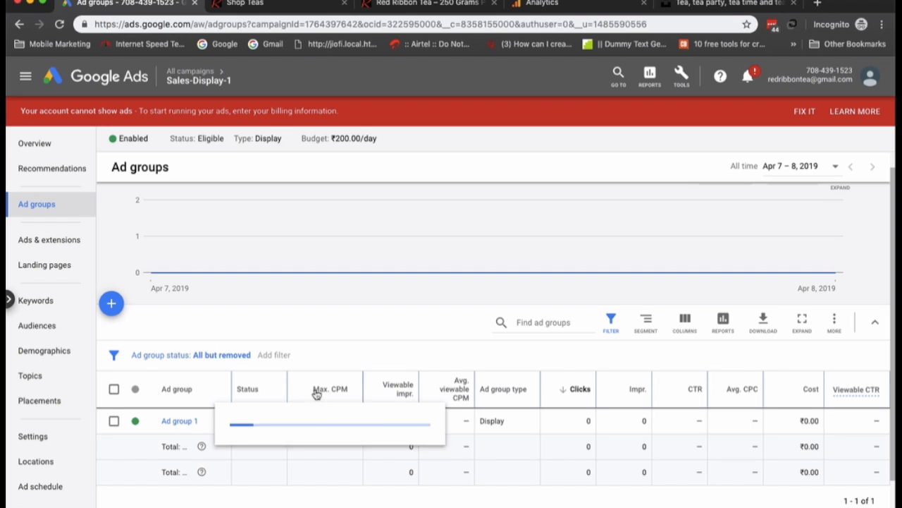